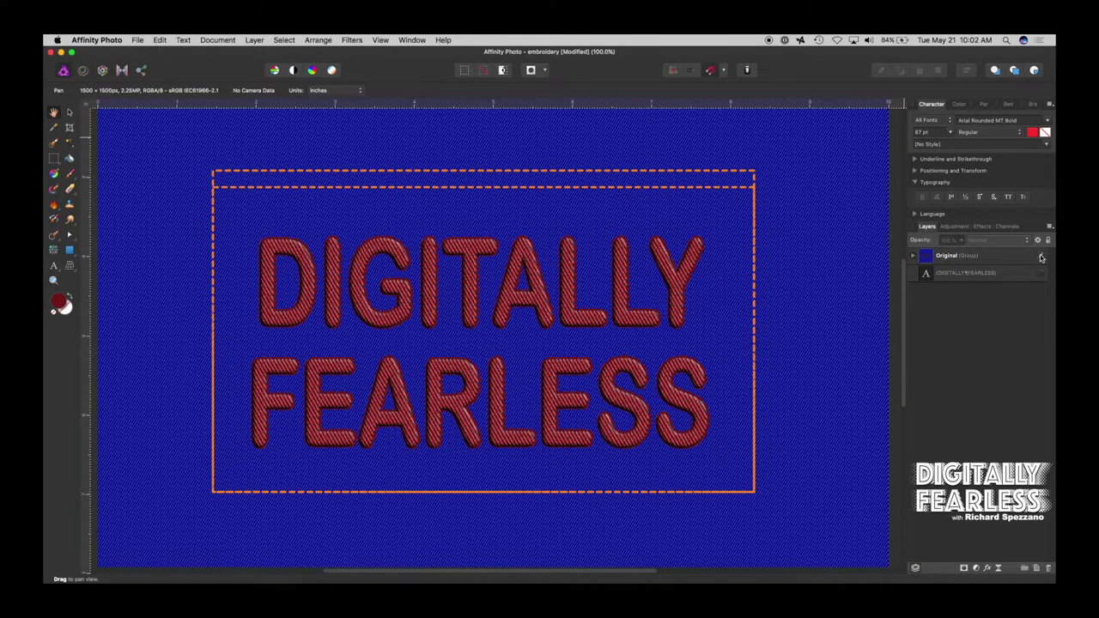
Step: Hide the Original group and set the foreground colour to bright red (FC1010)
click(1041, 256)
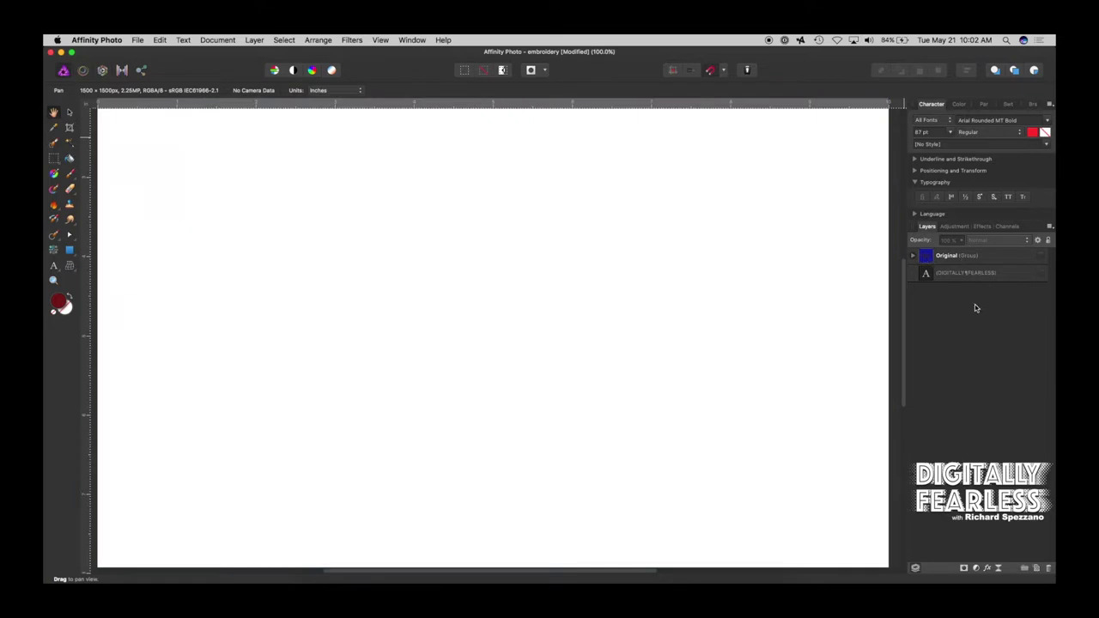
double_click(55, 299)
click(330, 262)
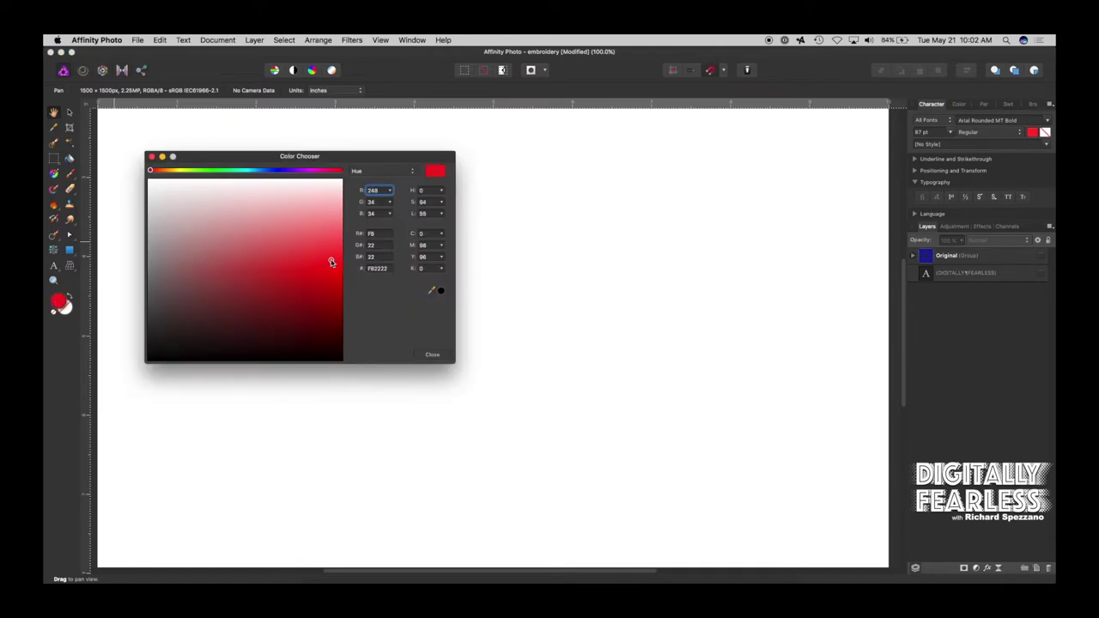
drag(333, 240, 338, 264)
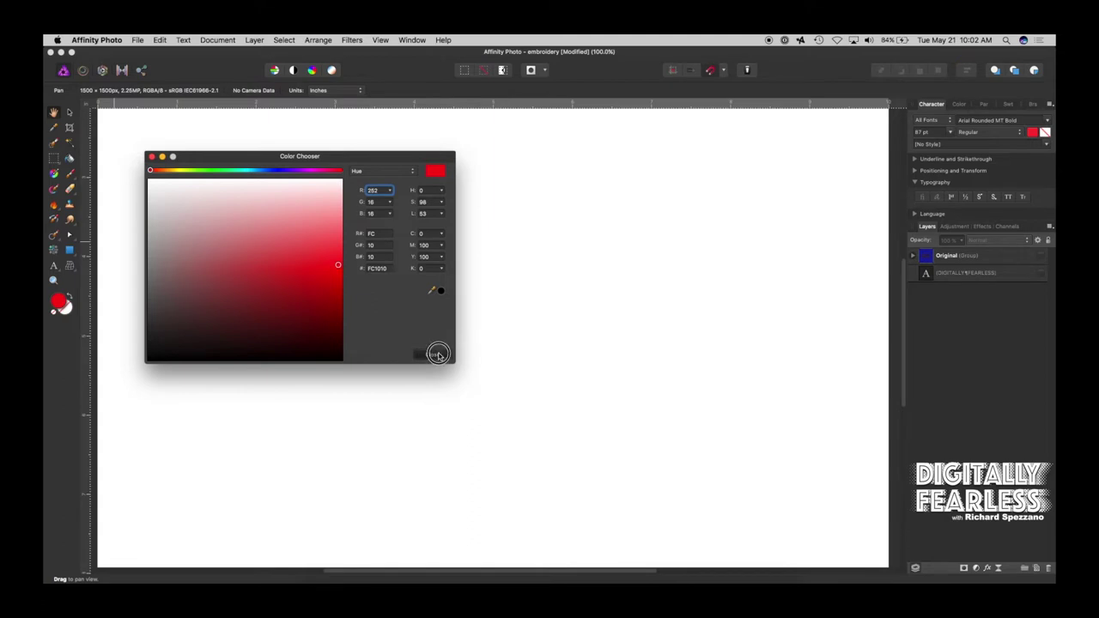
click(434, 353)
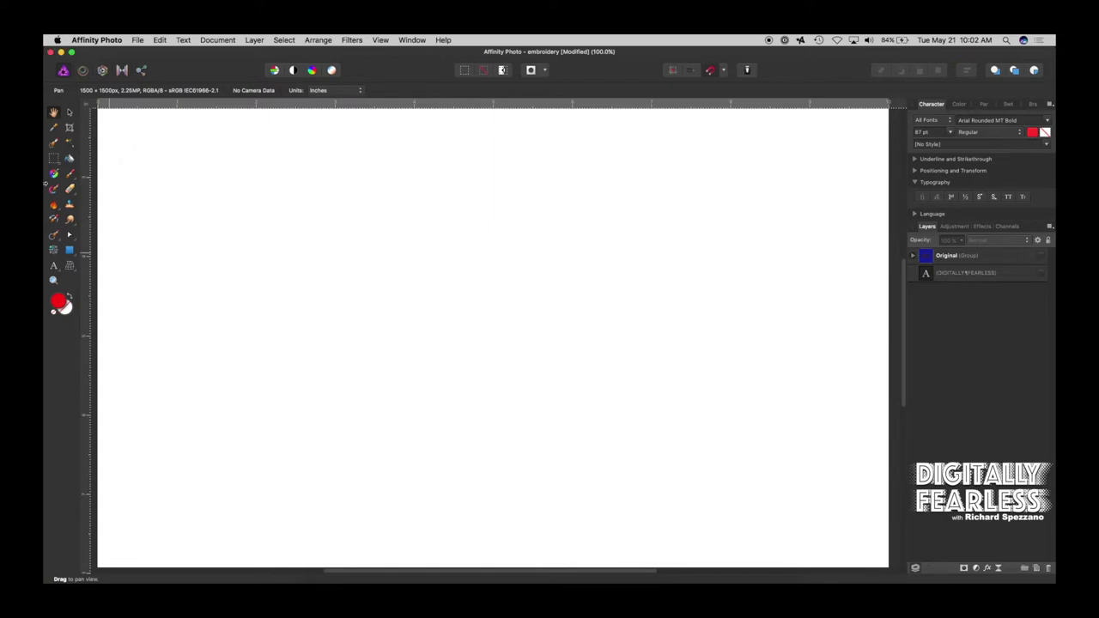
Step: Create two lines of artistic text on the canvas reading "DIGITALLY" and "FEARLESS"
click(53, 267)
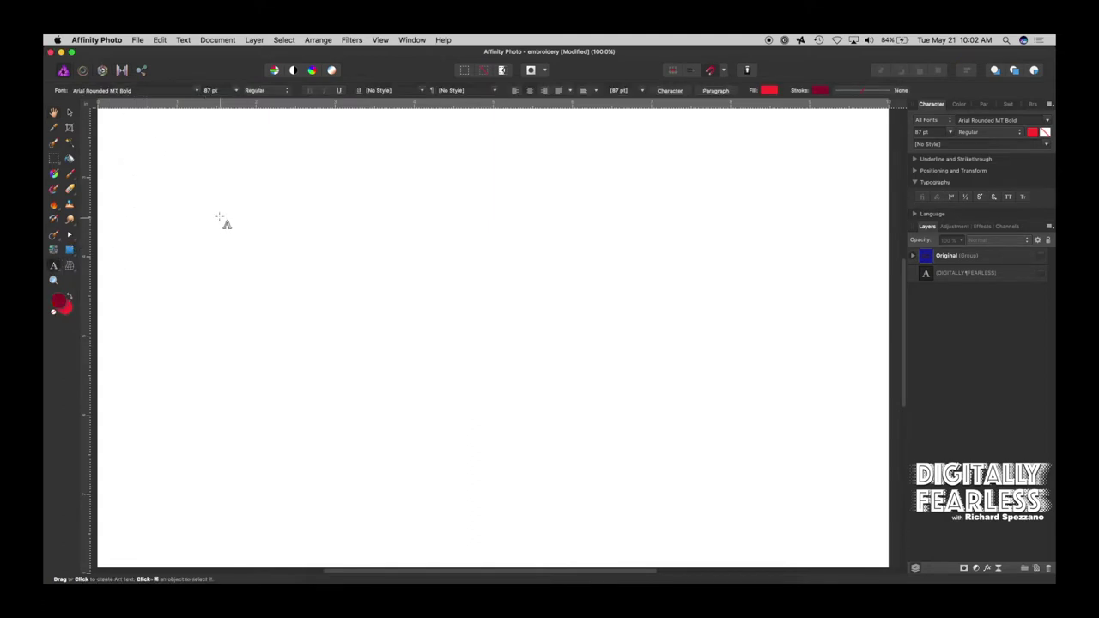
drag(224, 191, 269, 253)
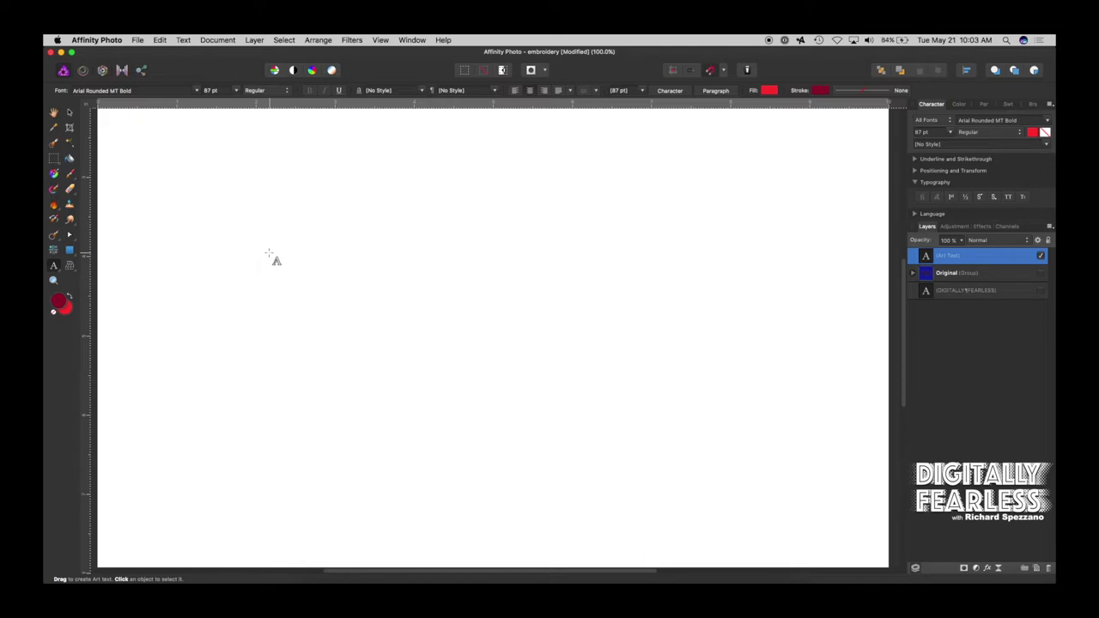
text(Di)
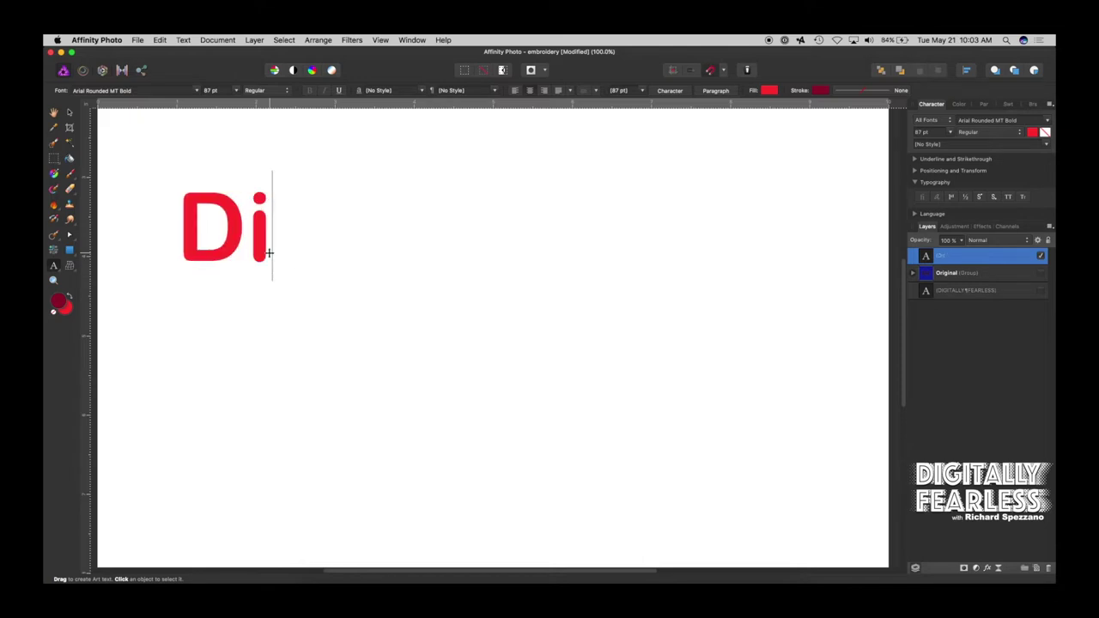
key(BackSpace)
text(IGIT)
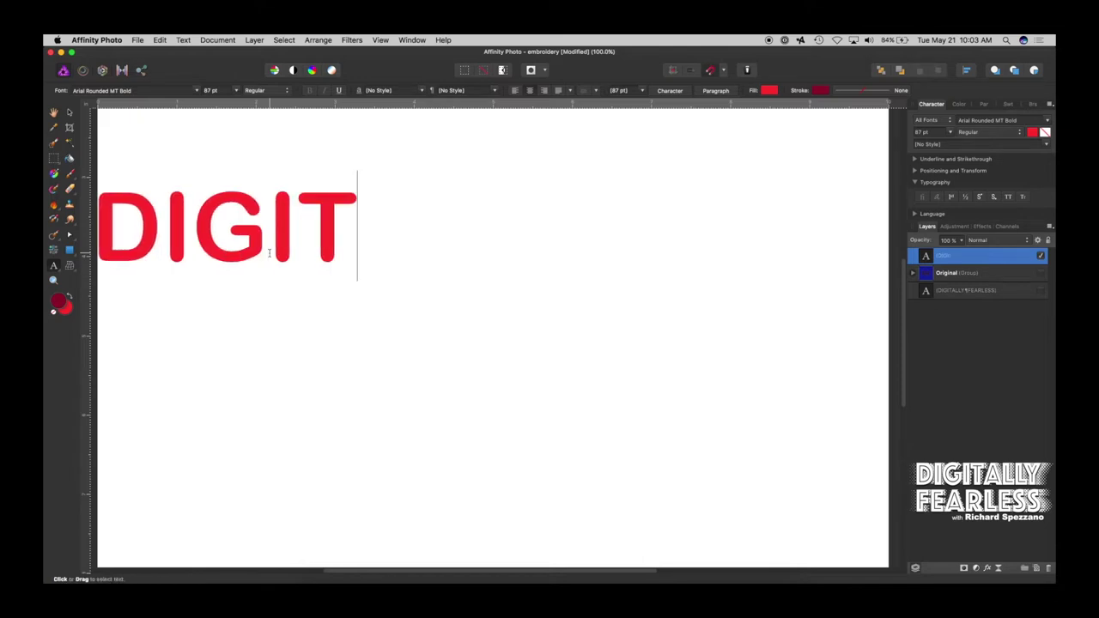
text(AS)
key(BackSpace)
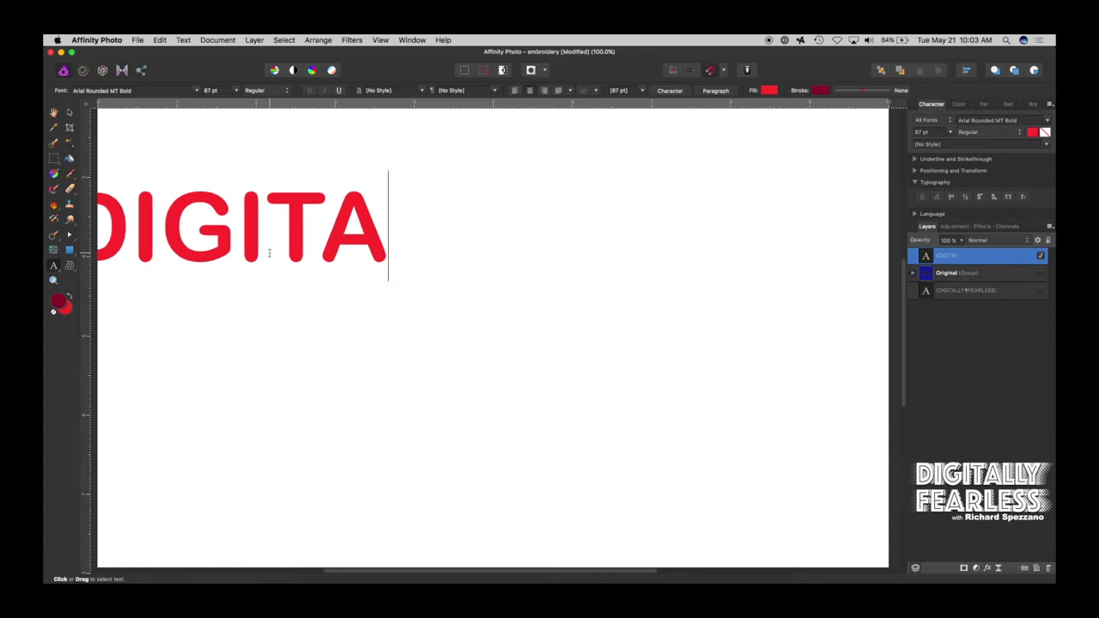
text(LLY)
key(Return)
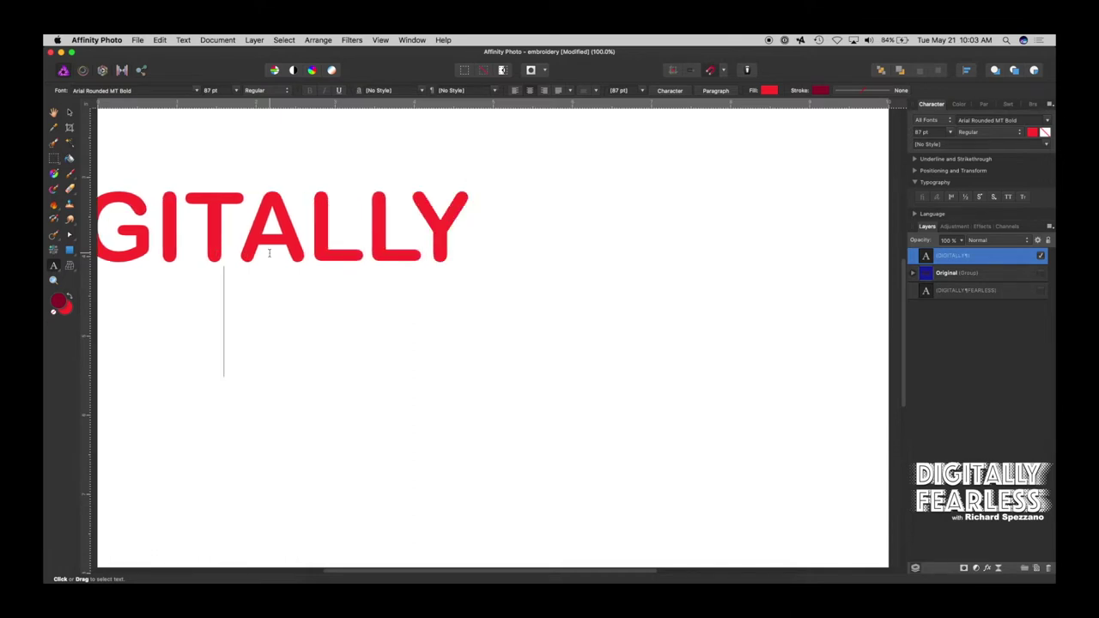
text(FEAR)
text(LE)
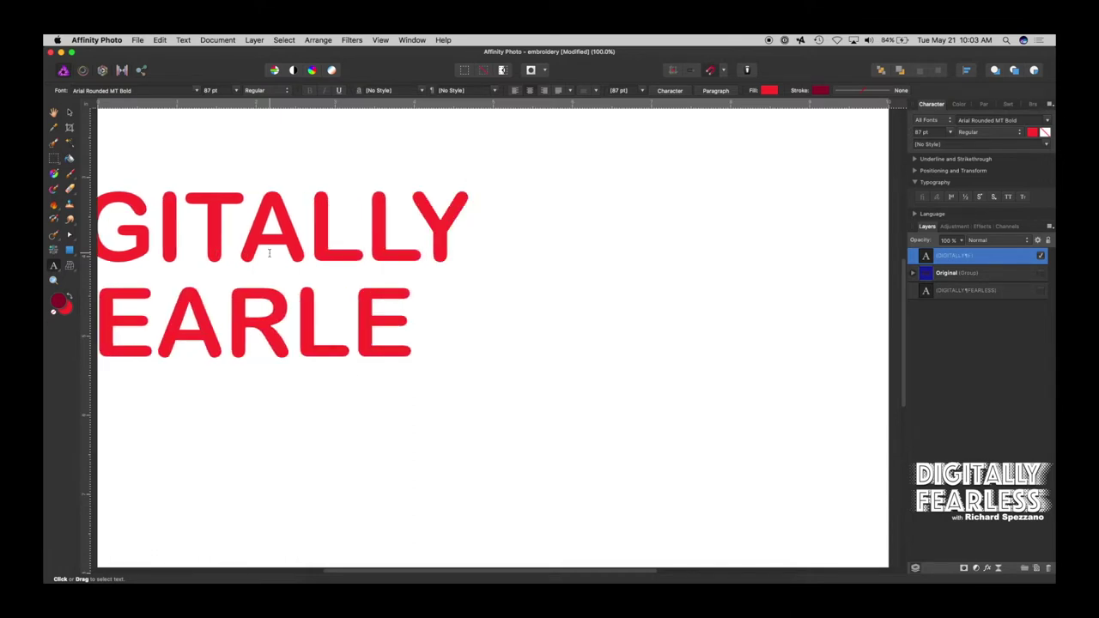
text(SS)
key(Escape)
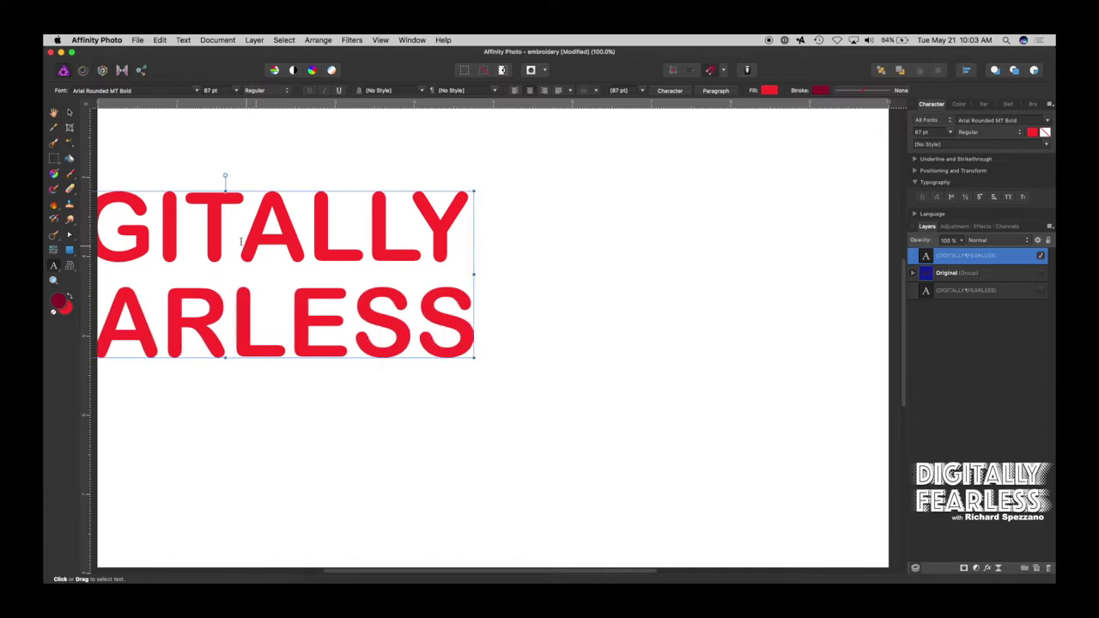
Step: Move the text to the upper middle of the canvas, enlarge it to about 99.1 pt, and deselect it
click(70, 112)
drag(184, 195, 483, 195)
click(794, 242)
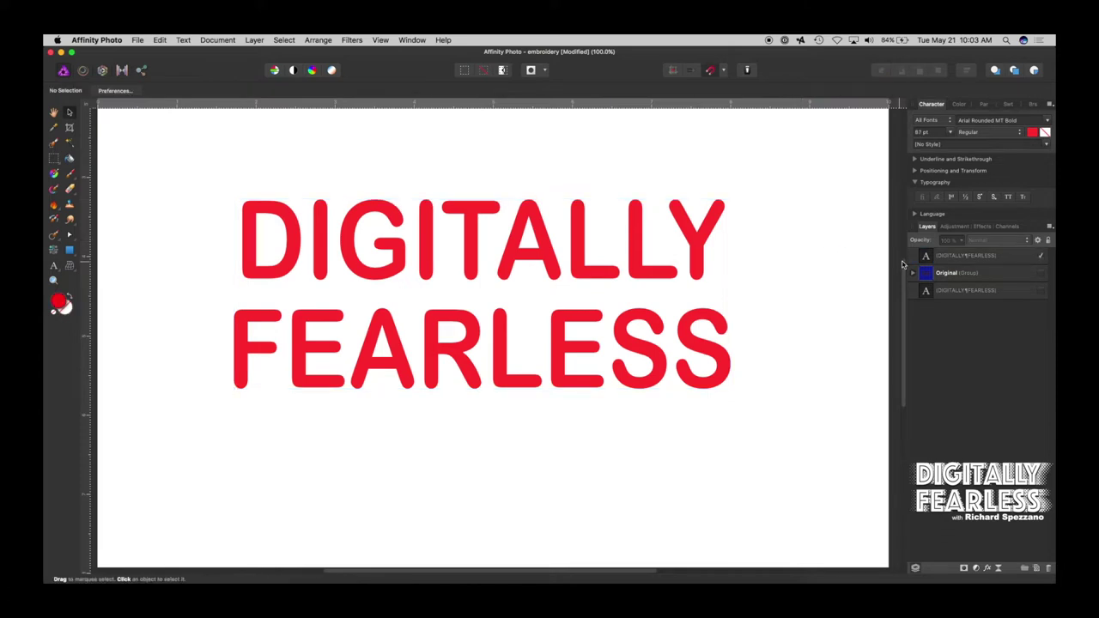
Step: Duplicate the new text layer and add a live Halftone filter to the upper copy
click(931, 259)
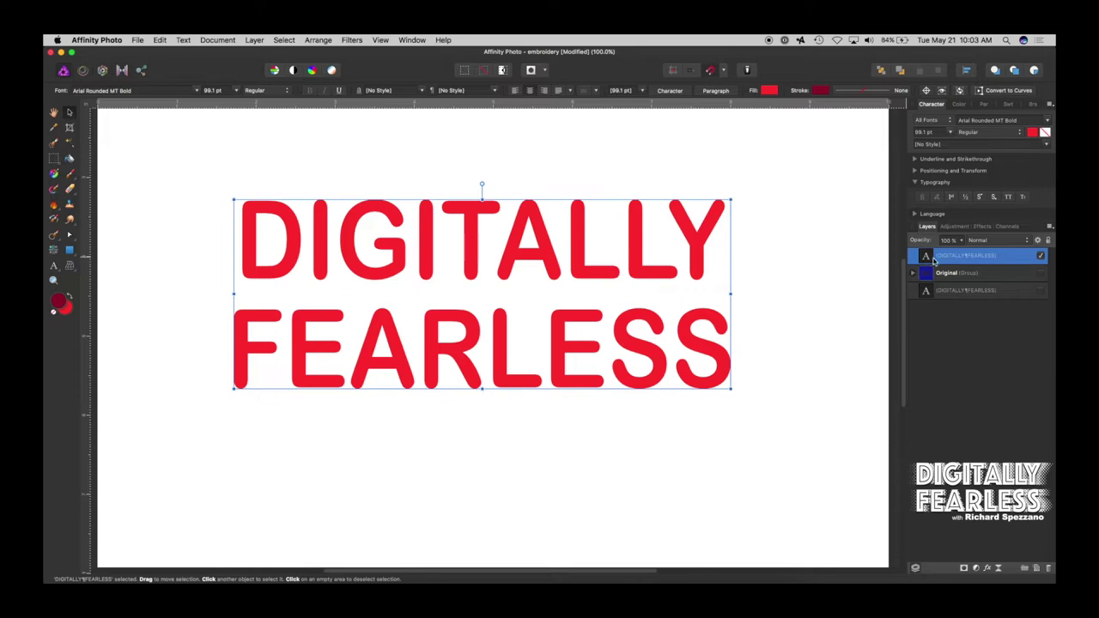
key(super+j)
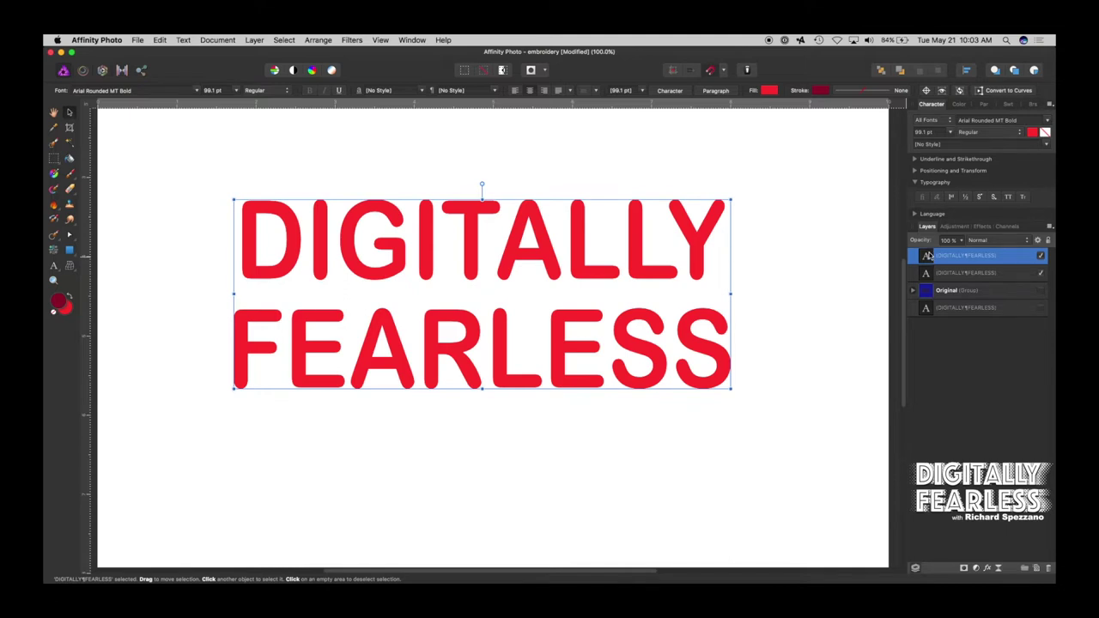
click(344, 40)
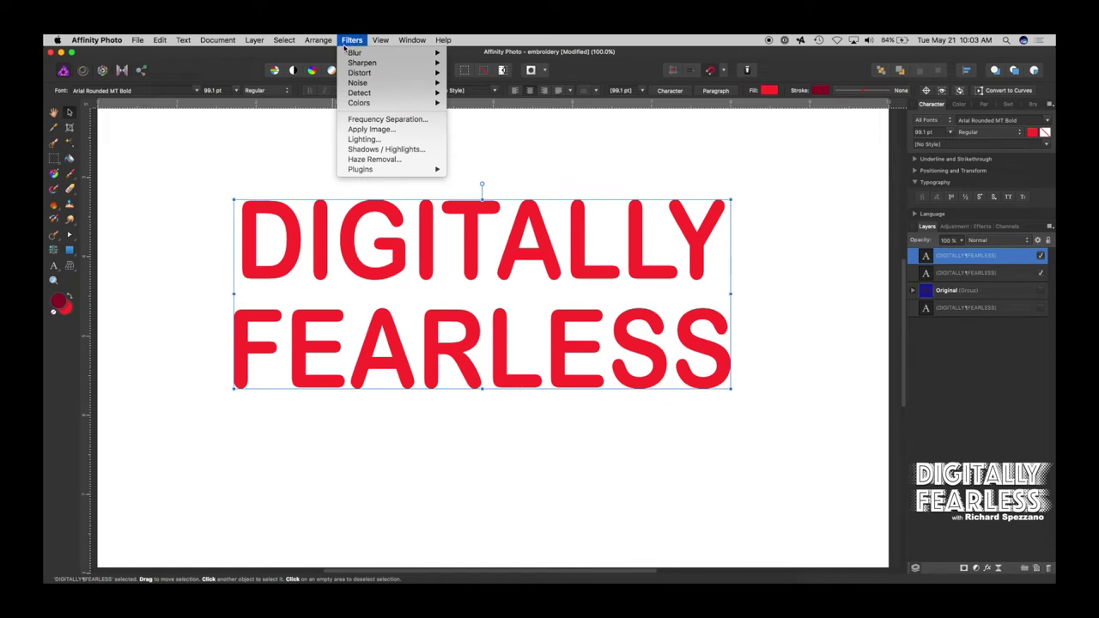
mouse_move(258, 43)
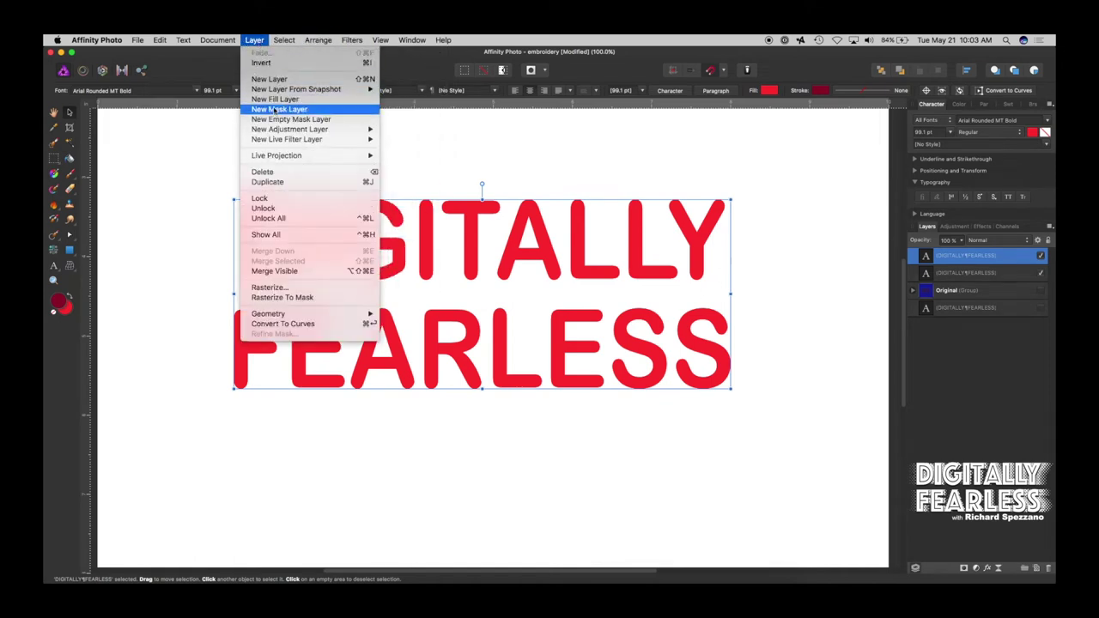
mouse_move(288, 140)
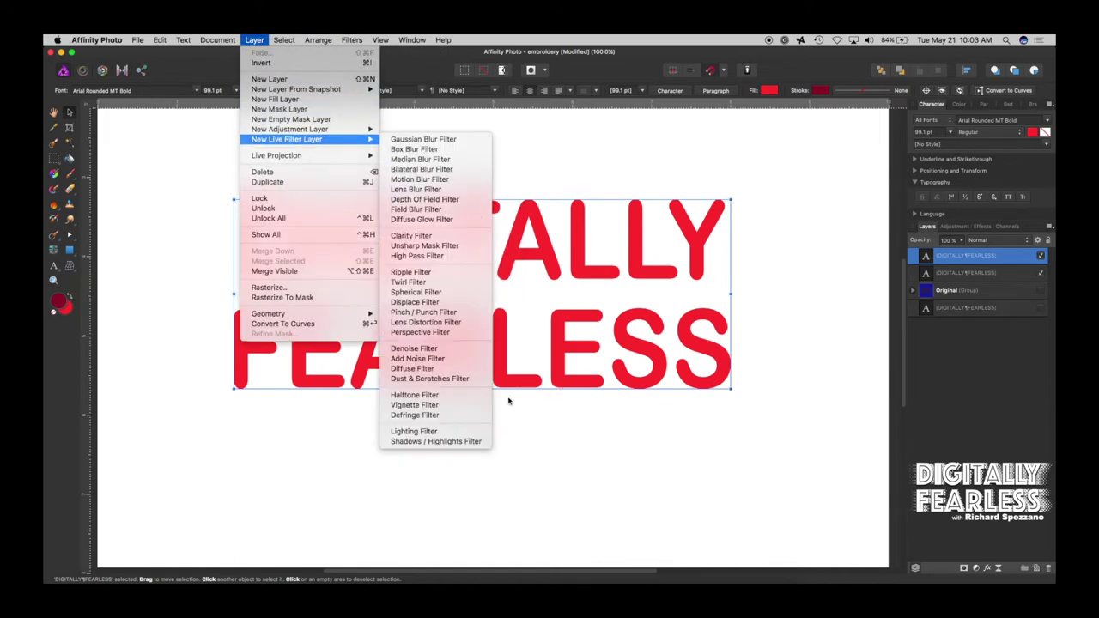
click(454, 397)
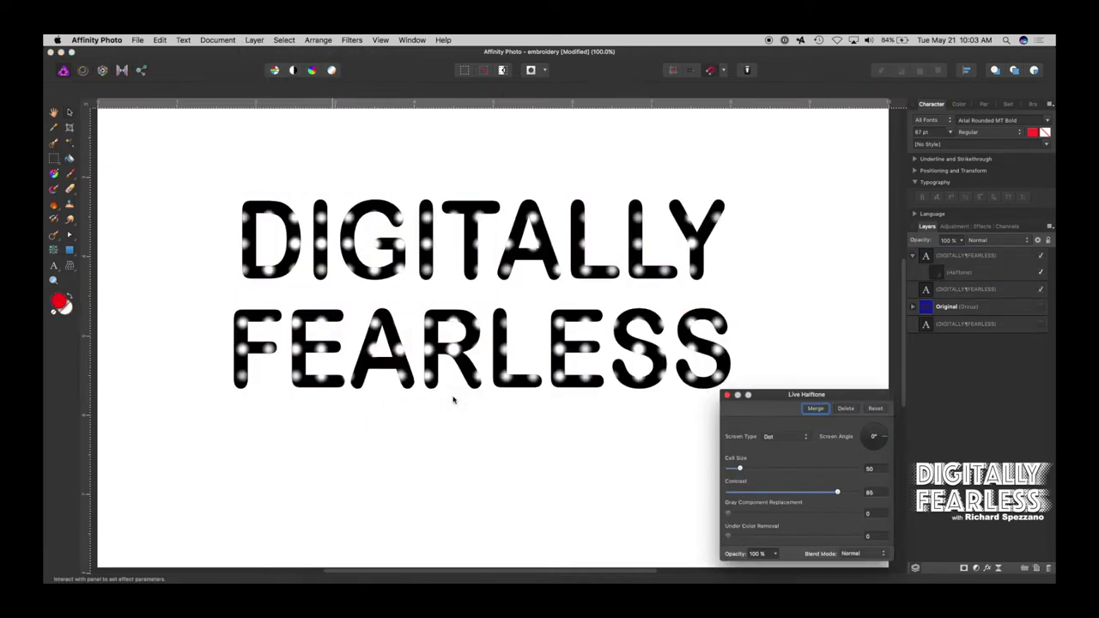
Step: Change the halftone's screen type to Line and its screen angle to 300°
drag(775, 395, 756, 334)
click(753, 376)
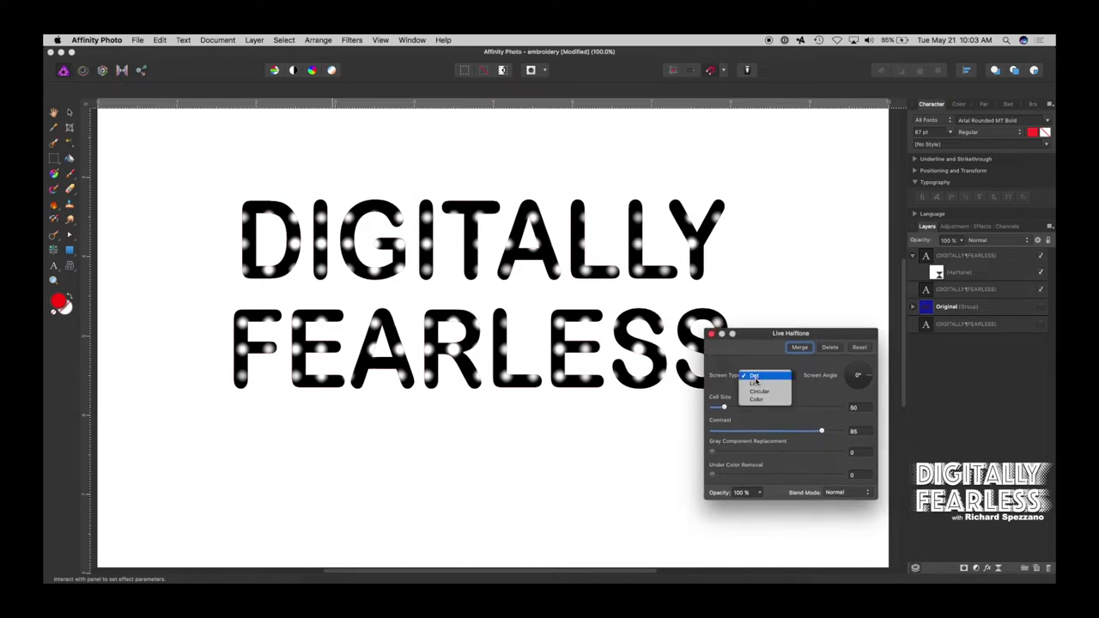
click(755, 383)
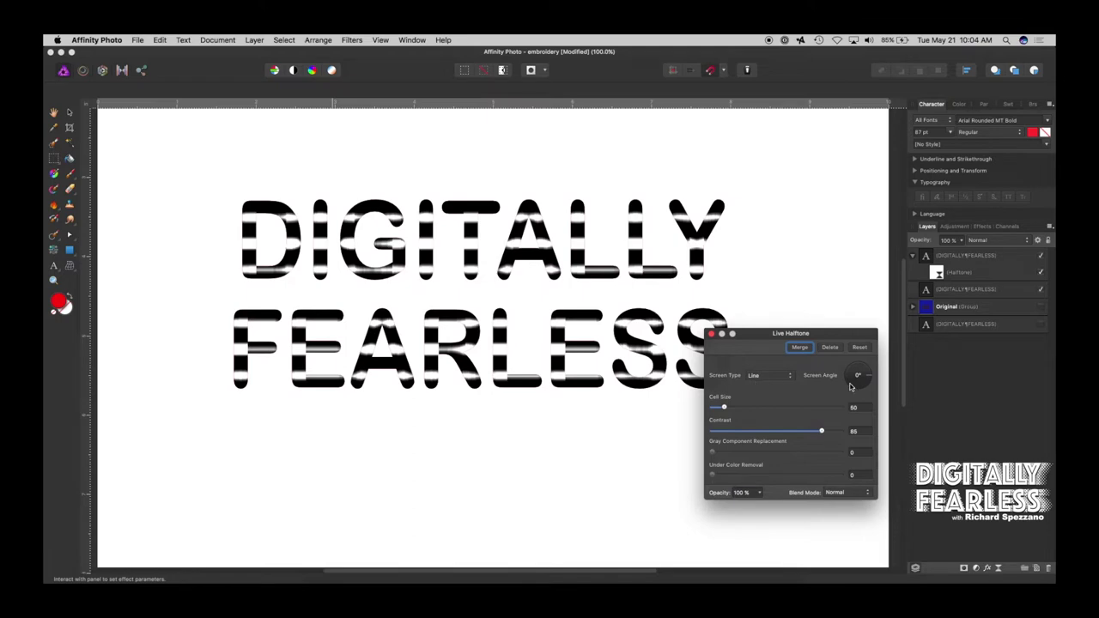
drag(869, 379, 862, 391)
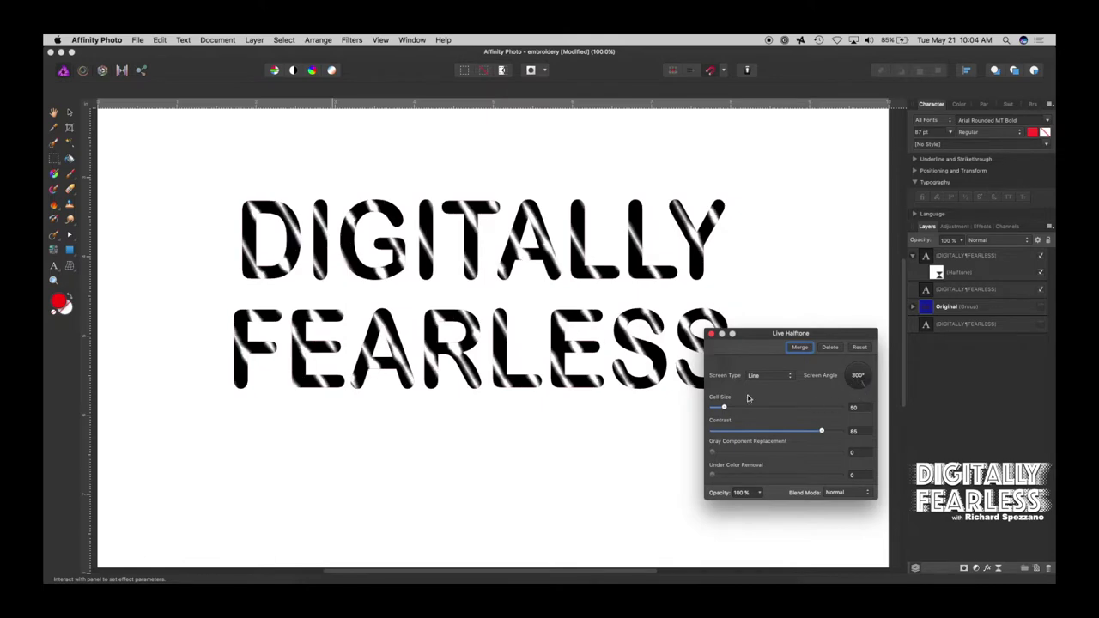
Step: Set the halftone's cell size to 6 and its contrast to 100
drag(726, 410, 712, 407)
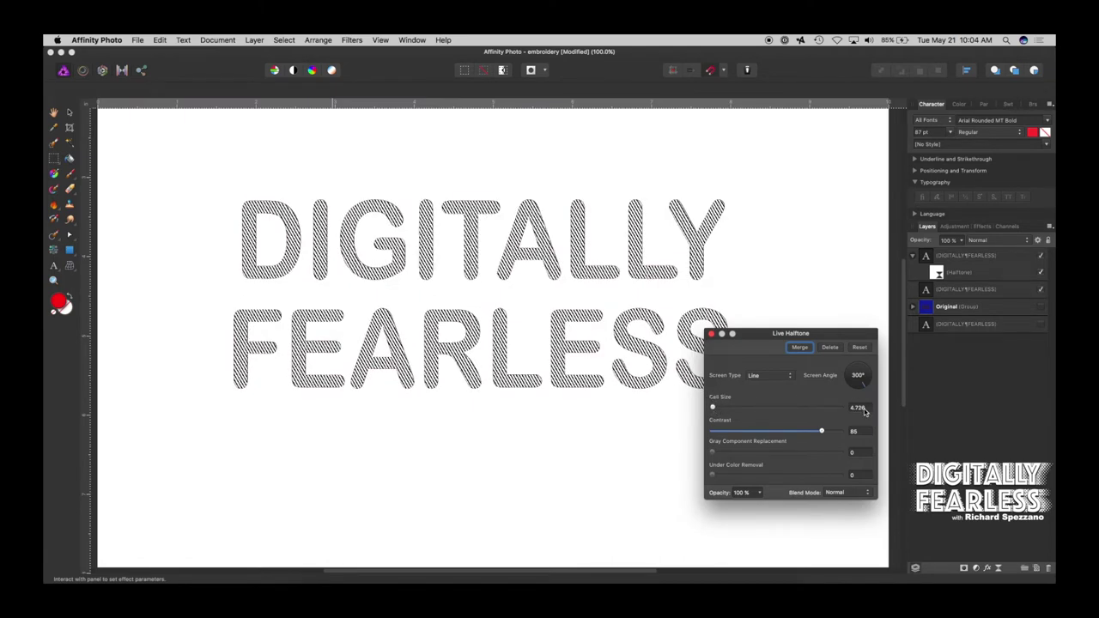
click(862, 408)
text(6)
key(Tab)
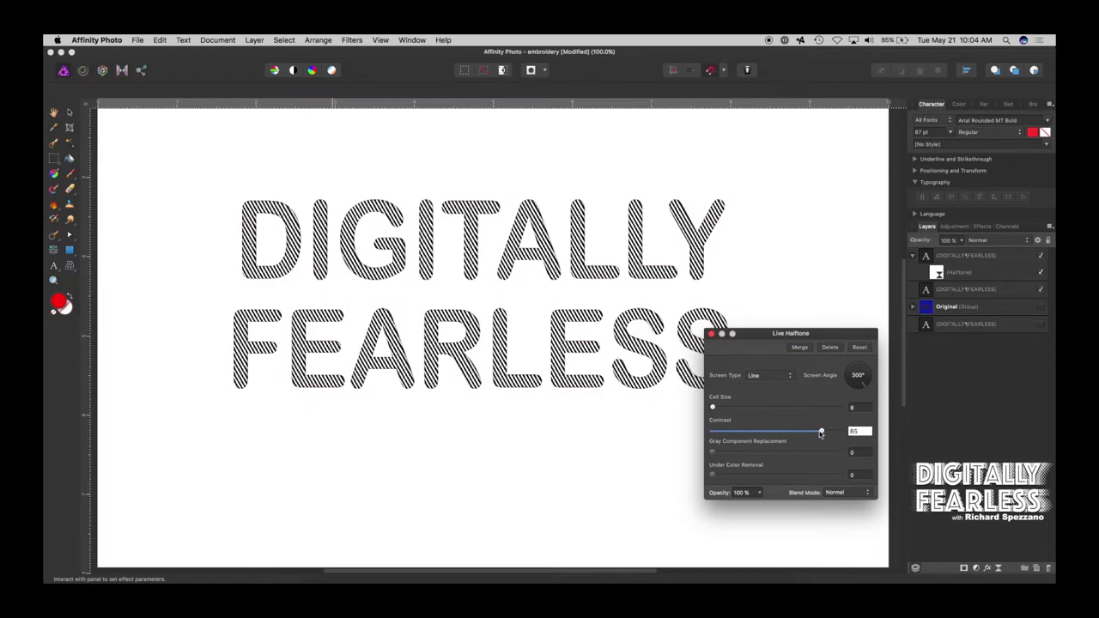
drag(821, 431, 842, 431)
Step: Set the halftone filter's blend mode to Darken while viewing the document at 100%
click(379, 40)
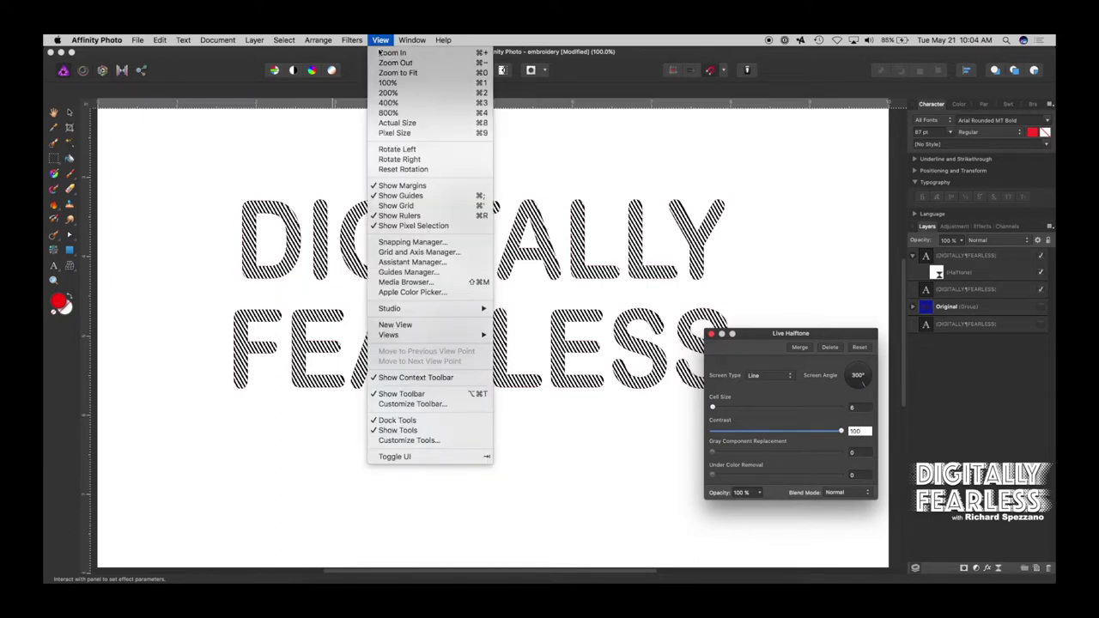
click(394, 84)
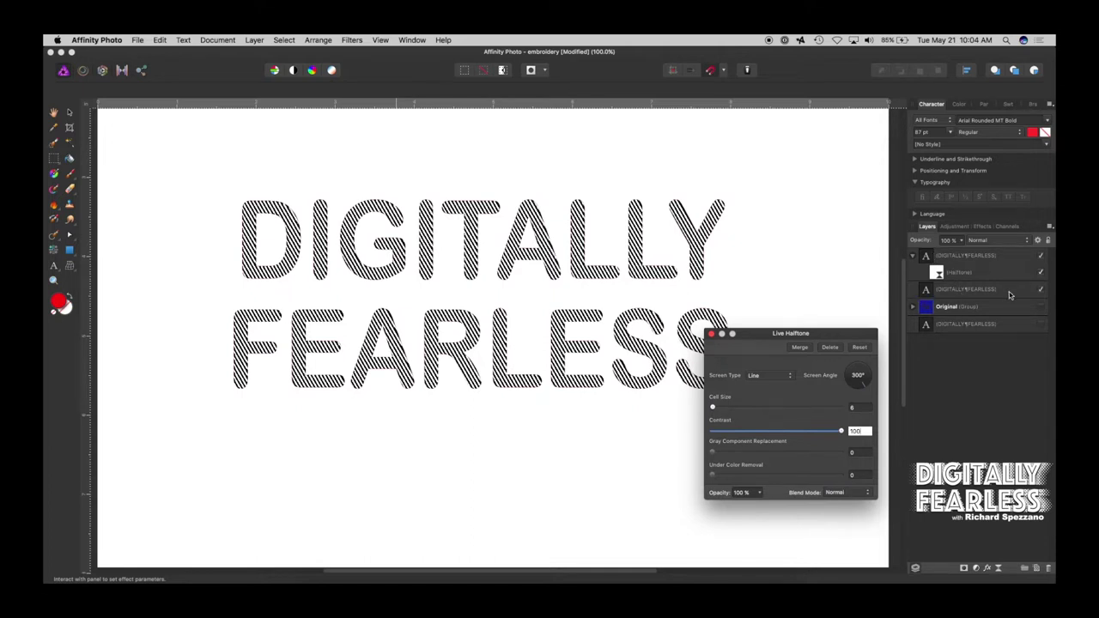
click(847, 496)
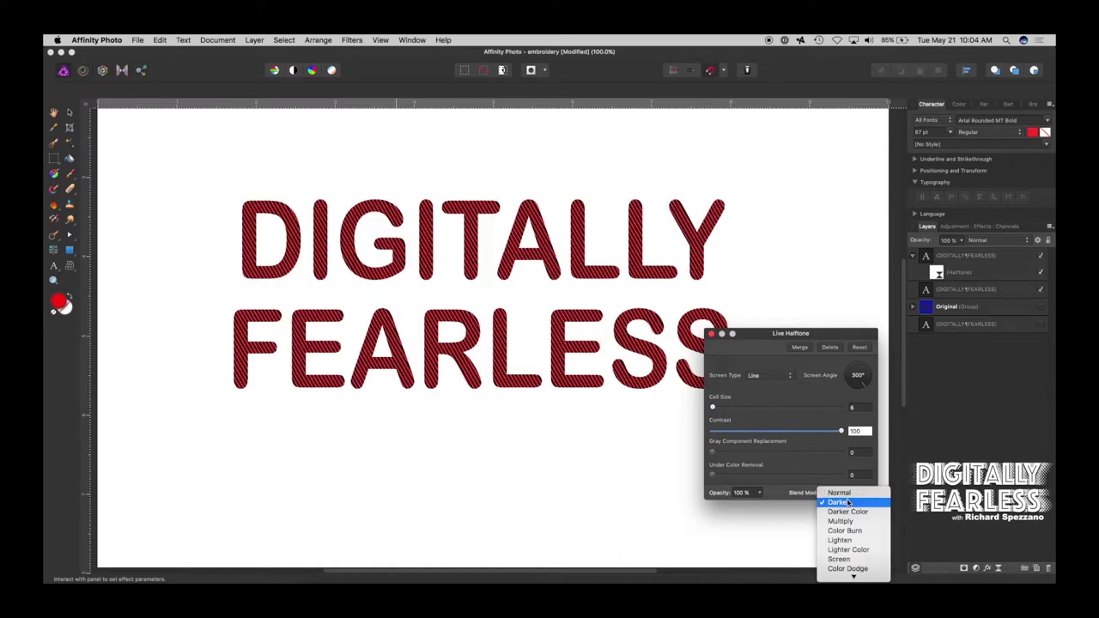
click(847, 502)
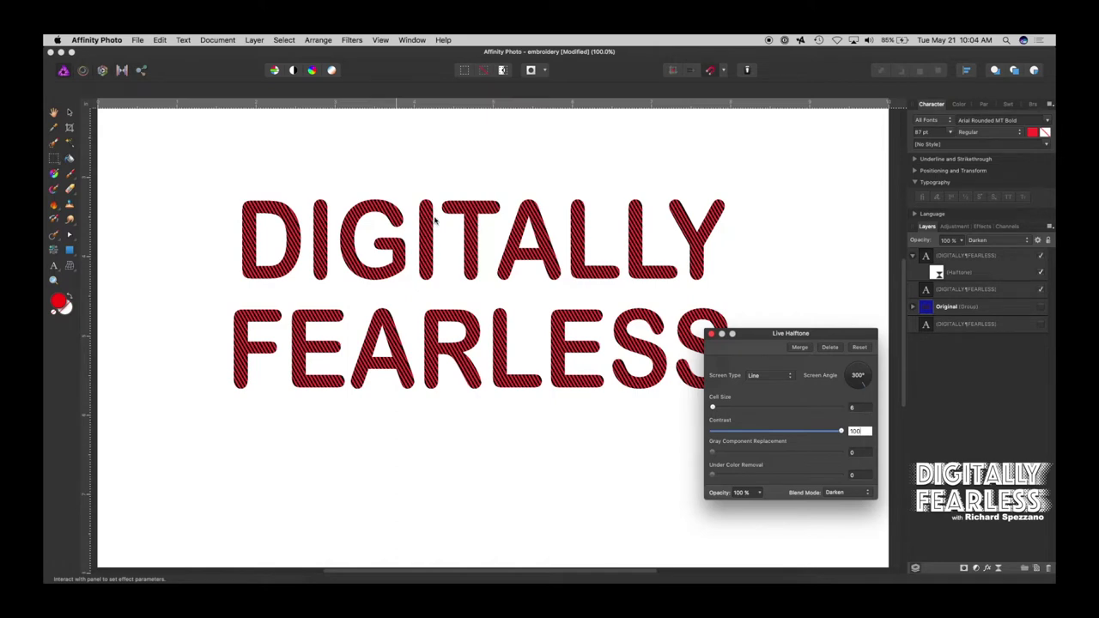
Step: Apply a 3D layer effect to the upper text layer with a 5 px radius and about 1.9 px soften
click(1018, 256)
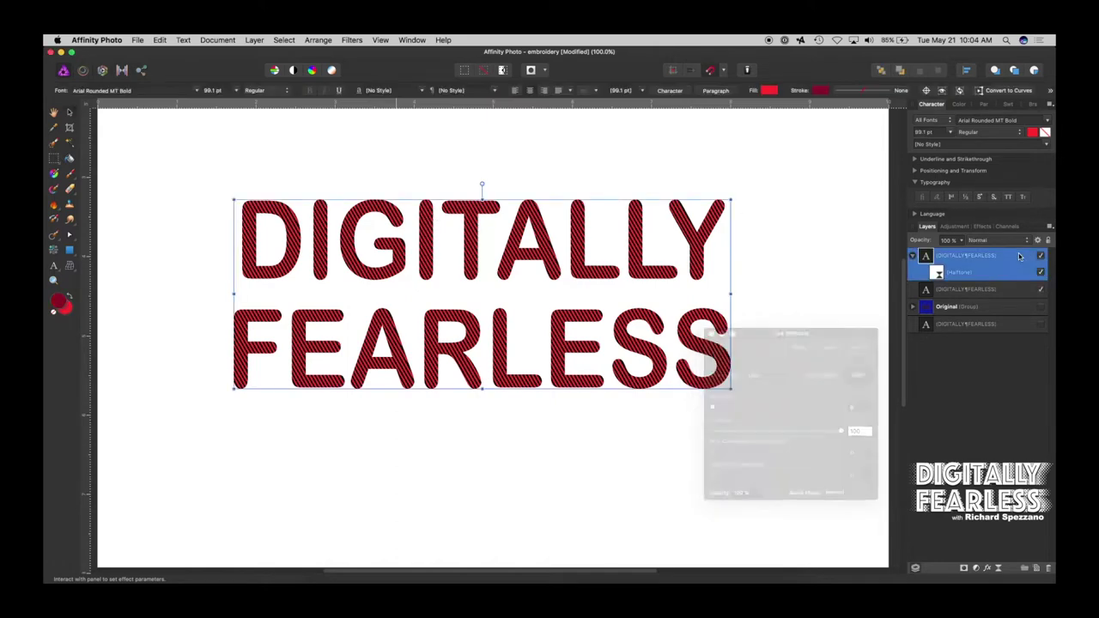
click(987, 569)
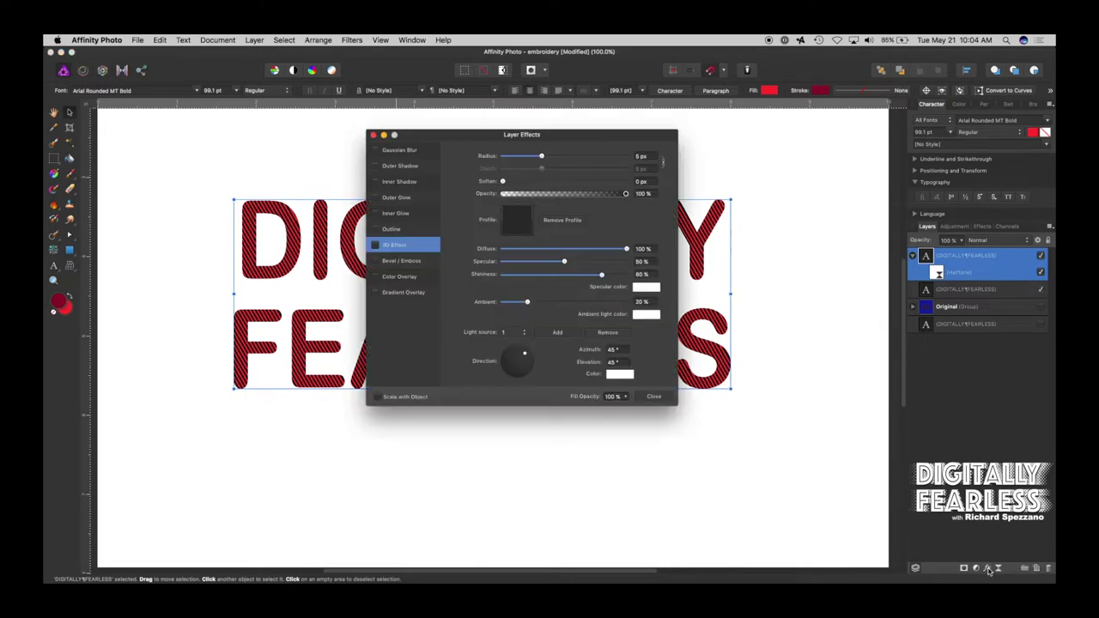
drag(560, 135, 969, 185)
click(759, 292)
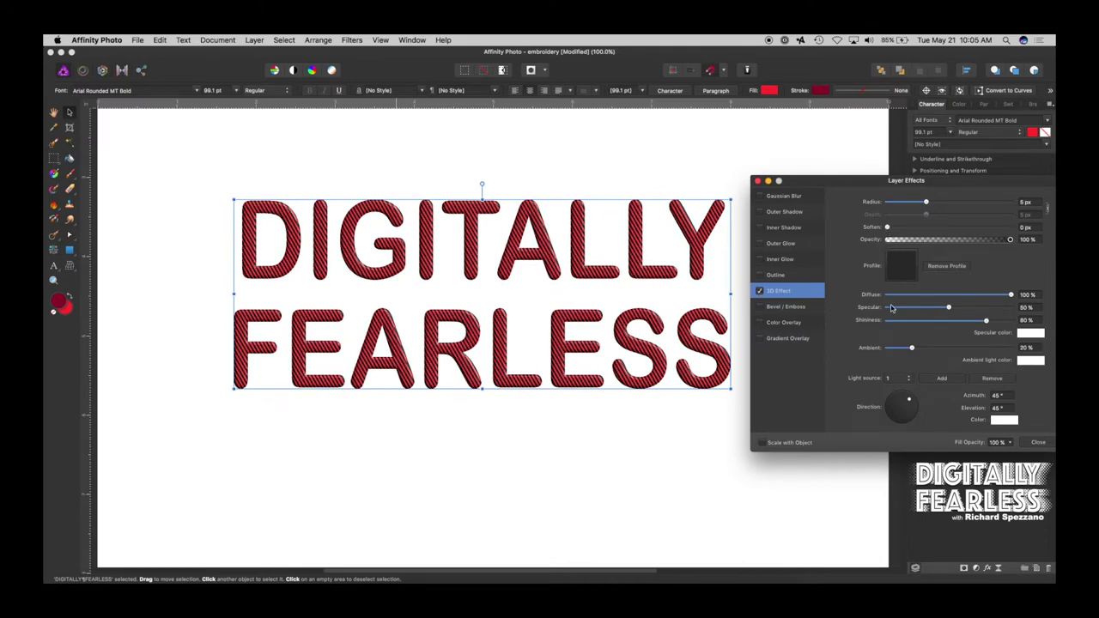
drag(926, 203, 915, 229)
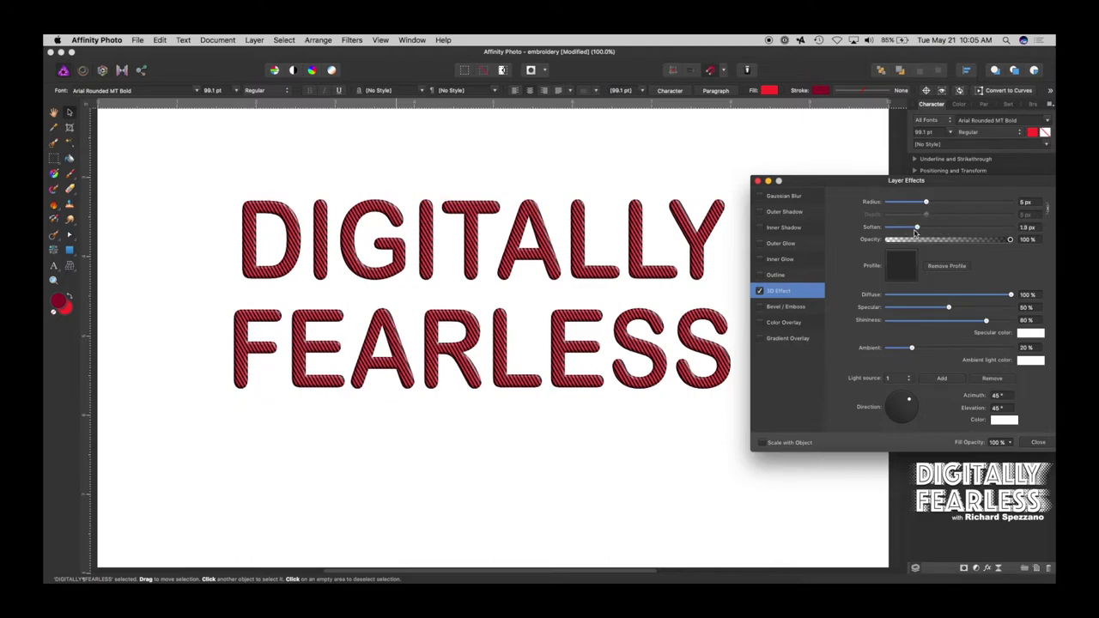
Step: Add an outer shadow to the upper text layer with about 7.4 px radius, about 5 px offset and a 225° angle
click(760, 212)
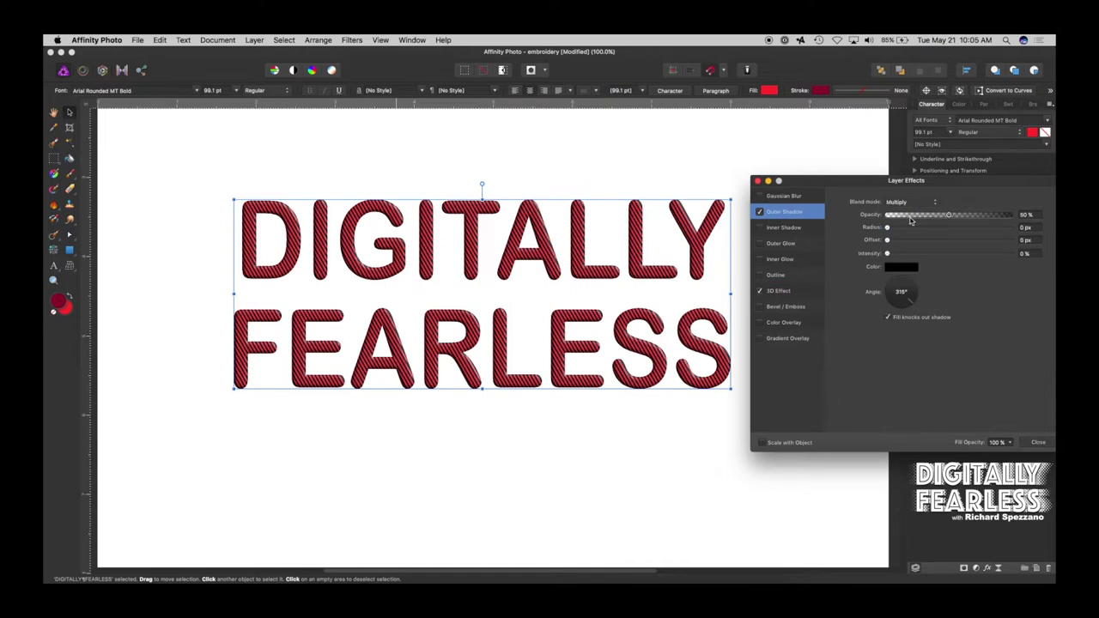
drag(888, 228, 921, 239)
drag(910, 286, 890, 310)
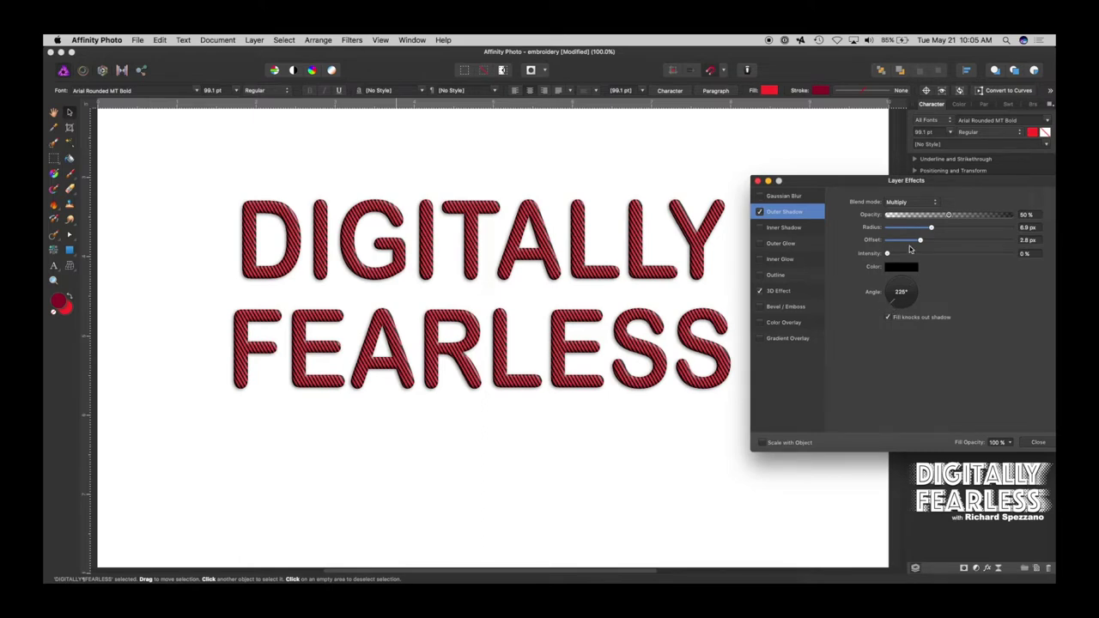
mouse_move(932, 228)
mouse_down()
mouse_move(949, 223)
mouse_move(929, 240)
mouse_up()
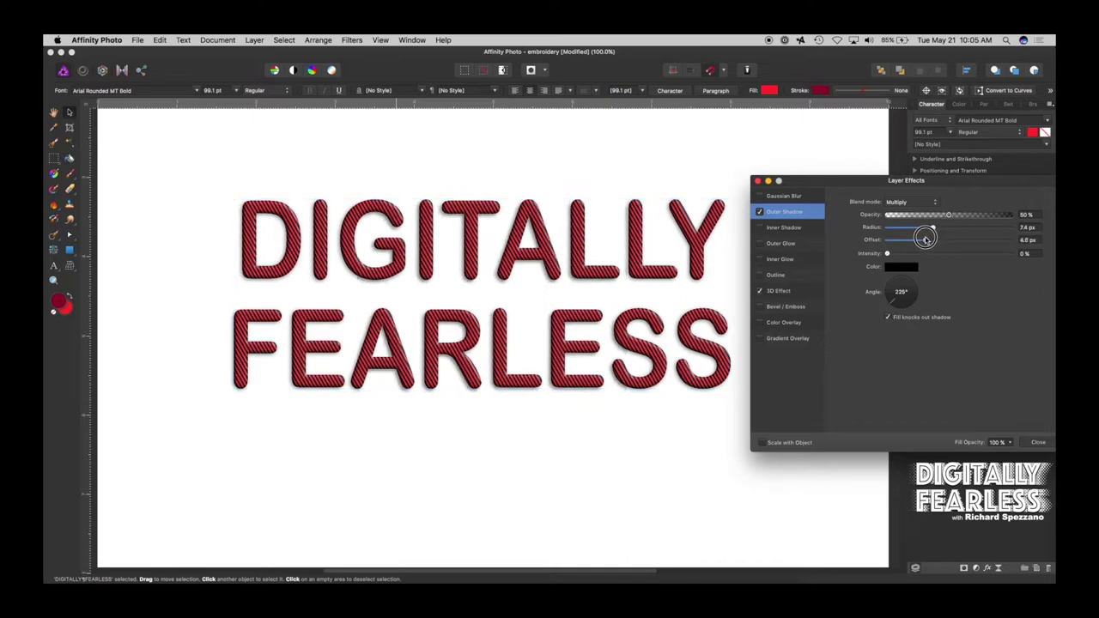
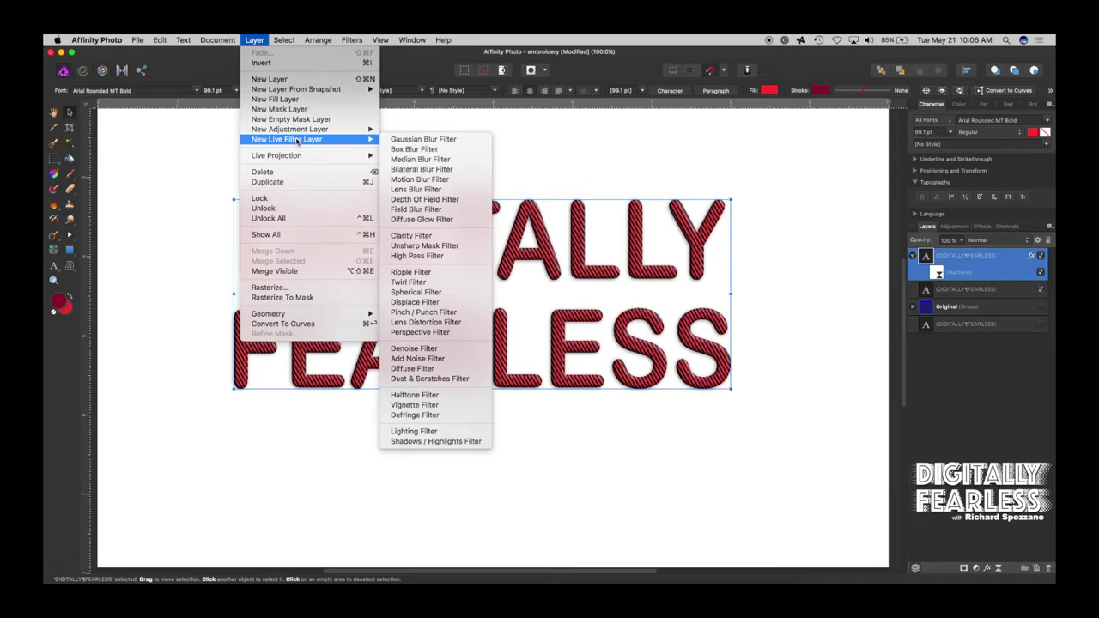
Step: Add a live Add Noise filter to the upper text layer at 77% intensity, trying out the Contrast Negate blend mode
click(442, 359)
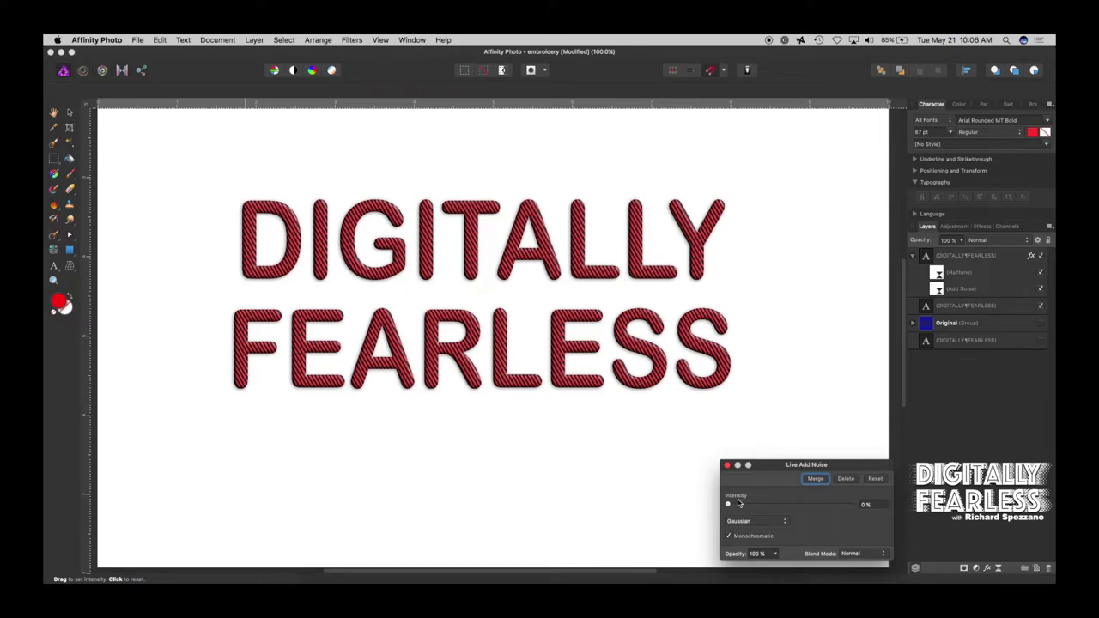
drag(734, 503, 795, 503)
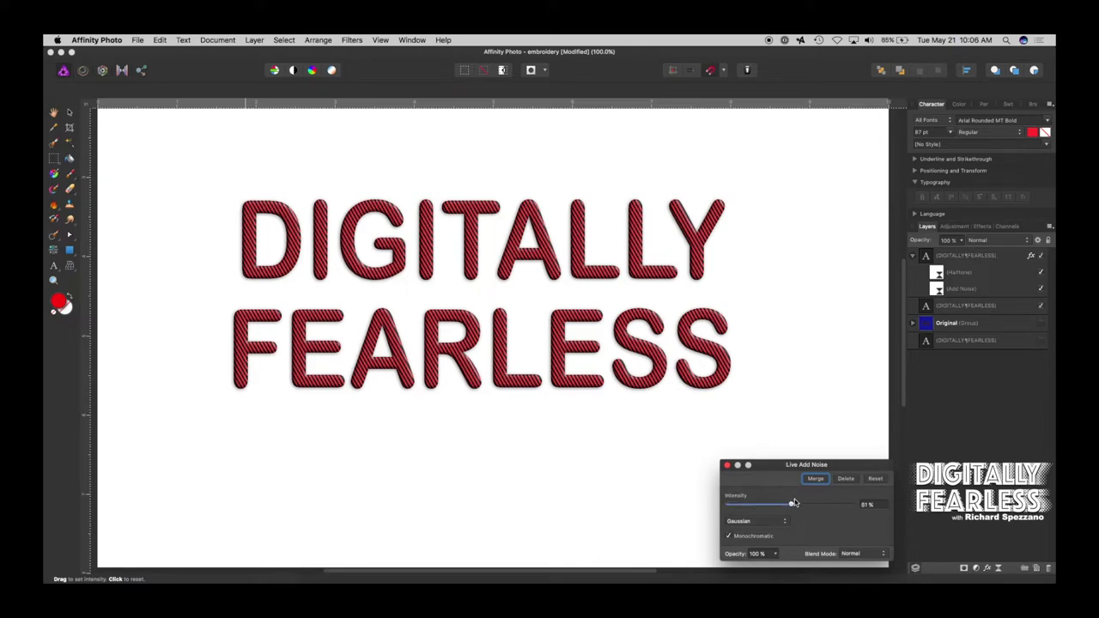
click(871, 554)
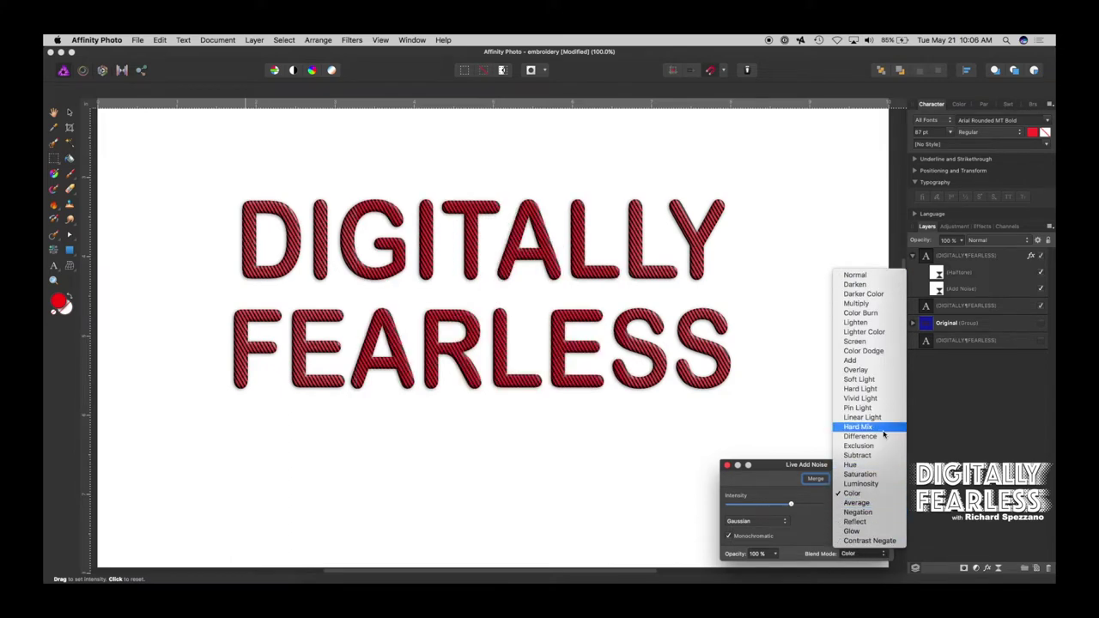
click(876, 285)
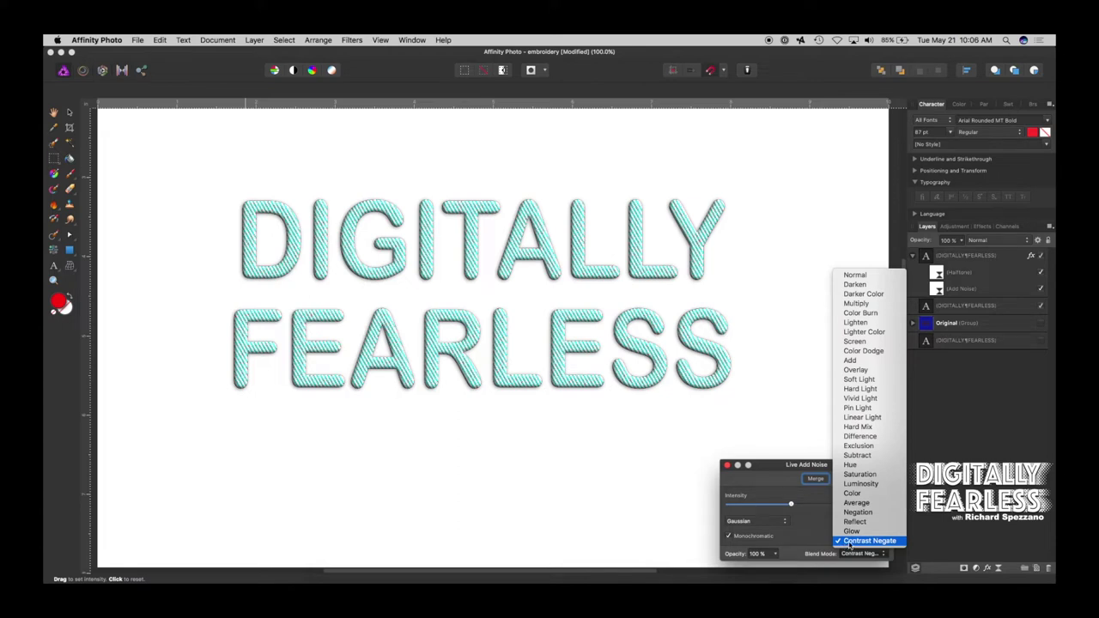
click(848, 544)
drag(791, 504, 823, 505)
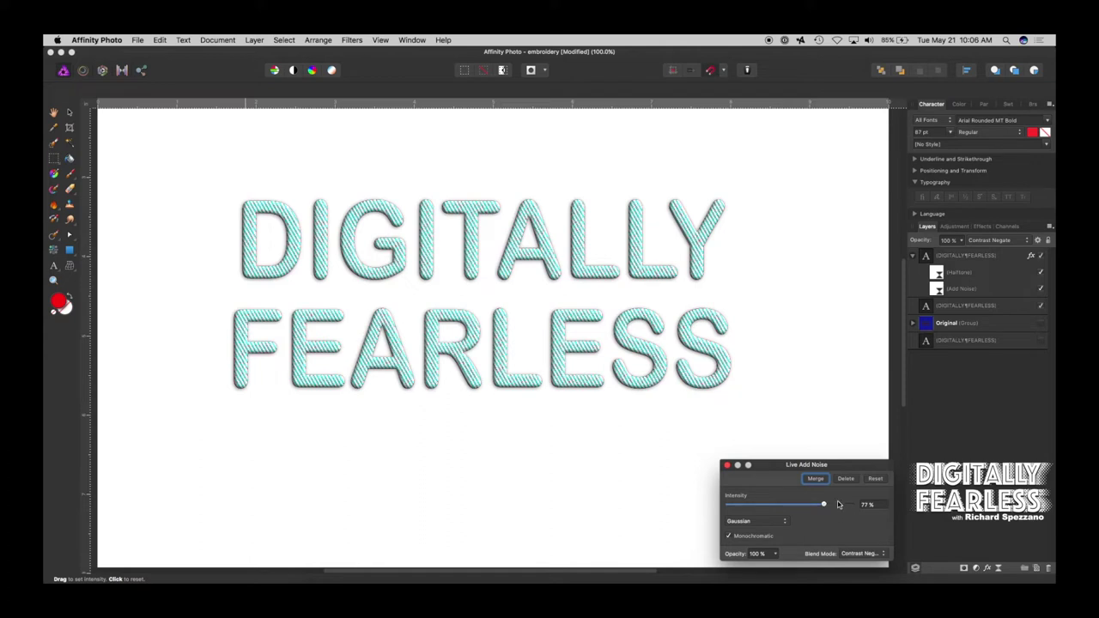
Step: Set the noise filter to 90% intensity, Uniform distribution and the Luminosity blend mode
click(839, 504)
click(767, 527)
click(752, 532)
click(862, 554)
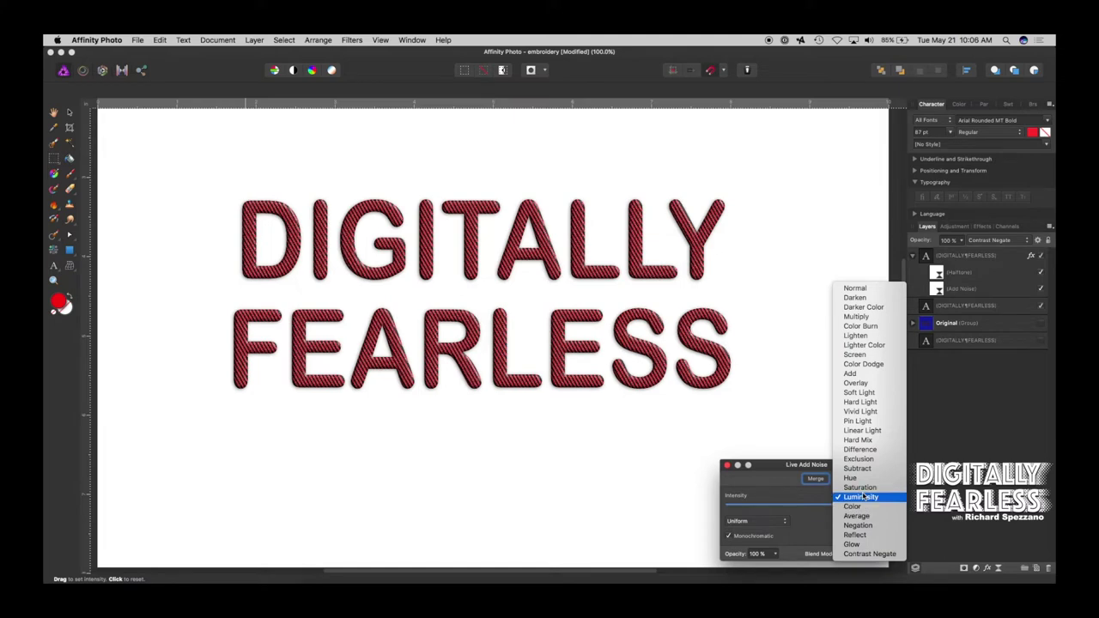
click(860, 498)
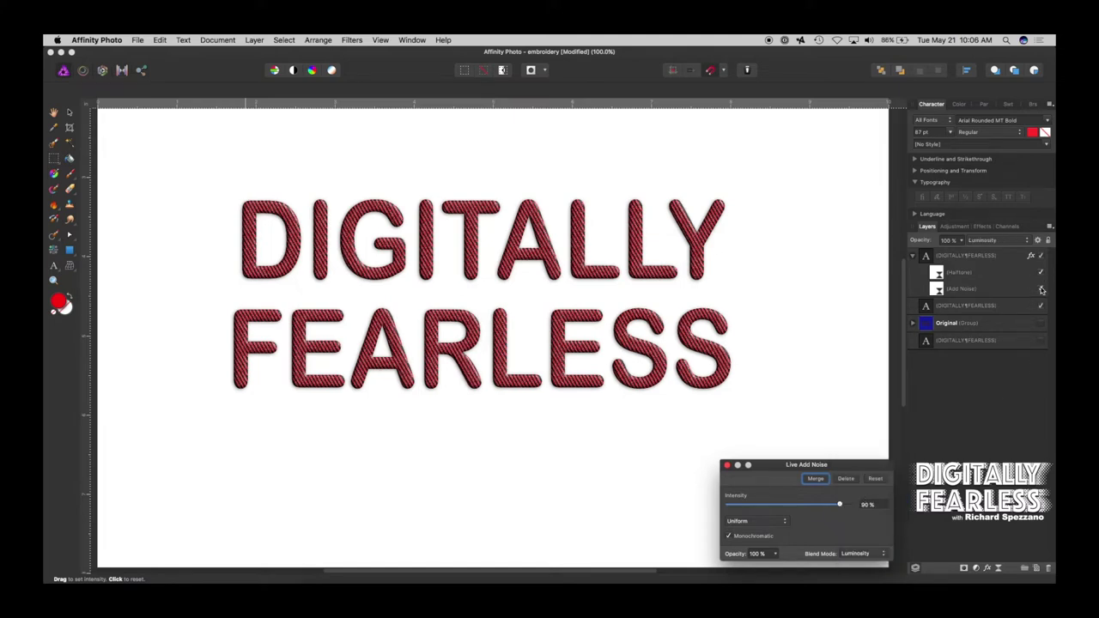
Step: Compare the text with and without the Add Noise filter, and close the filter's settings
click(1041, 291)
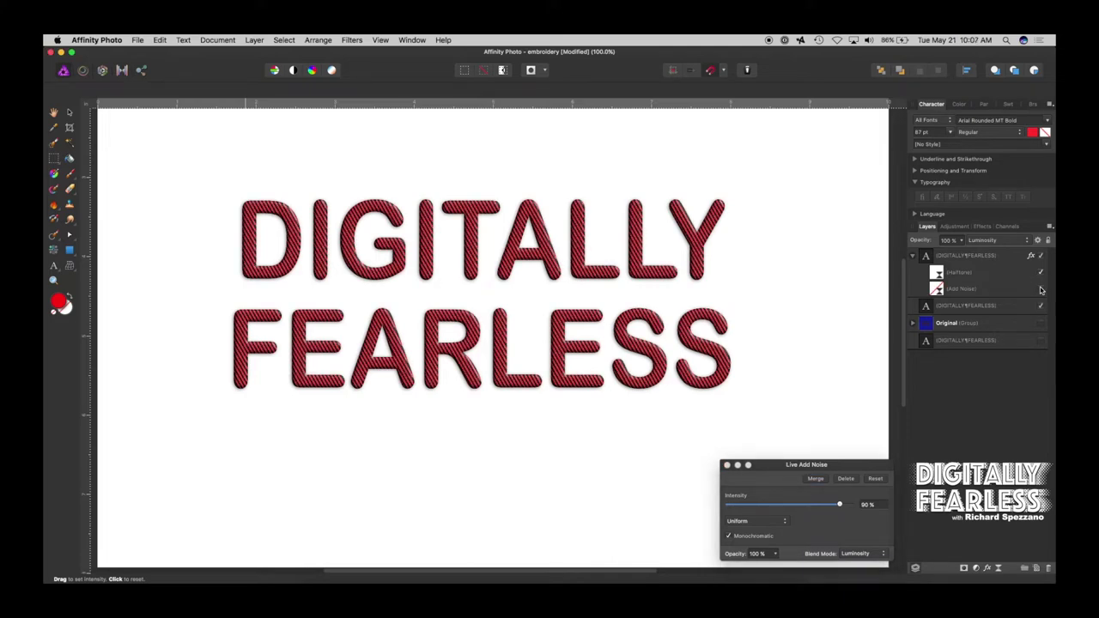
click(1041, 290)
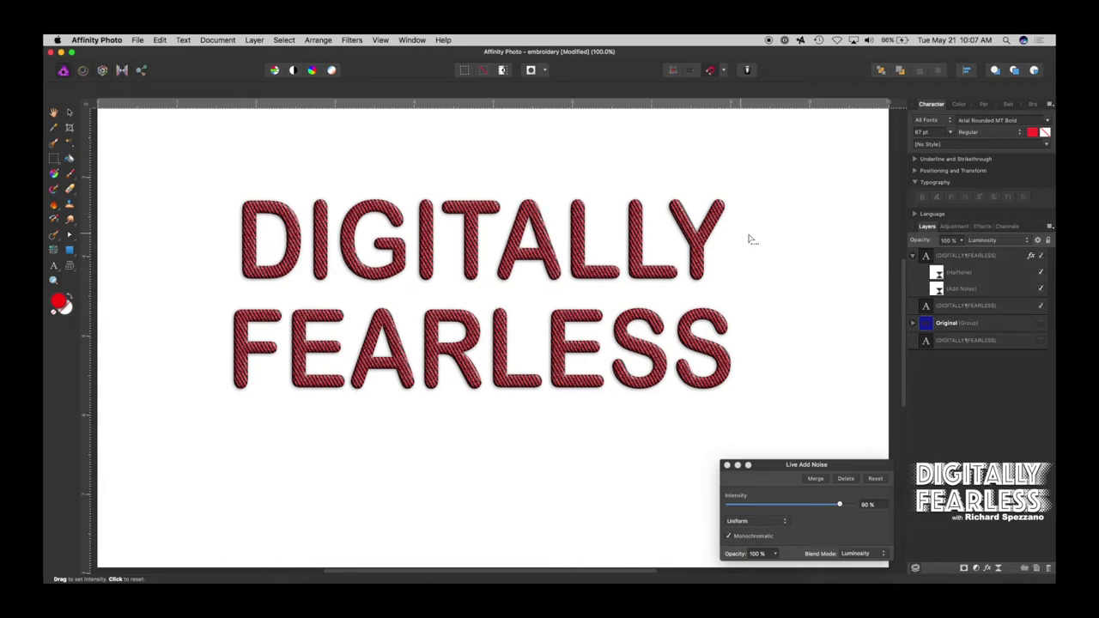
click(727, 465)
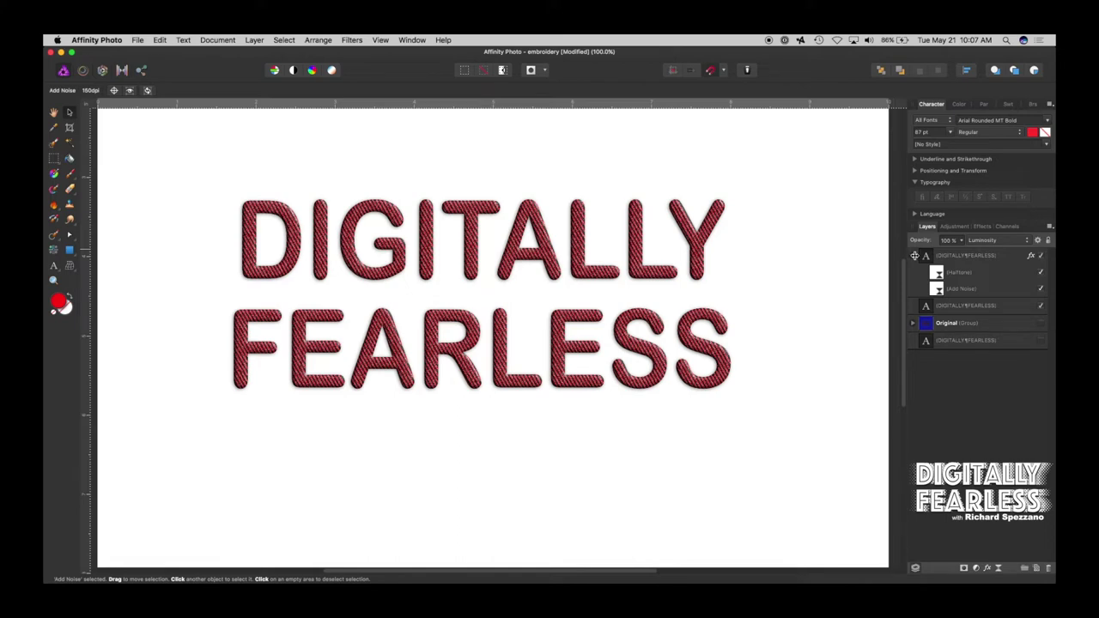
Step: Collapse and hide the embroidered text layer, and duplicate the plain red text layer beneath it with the lower copy hidden
click(915, 256)
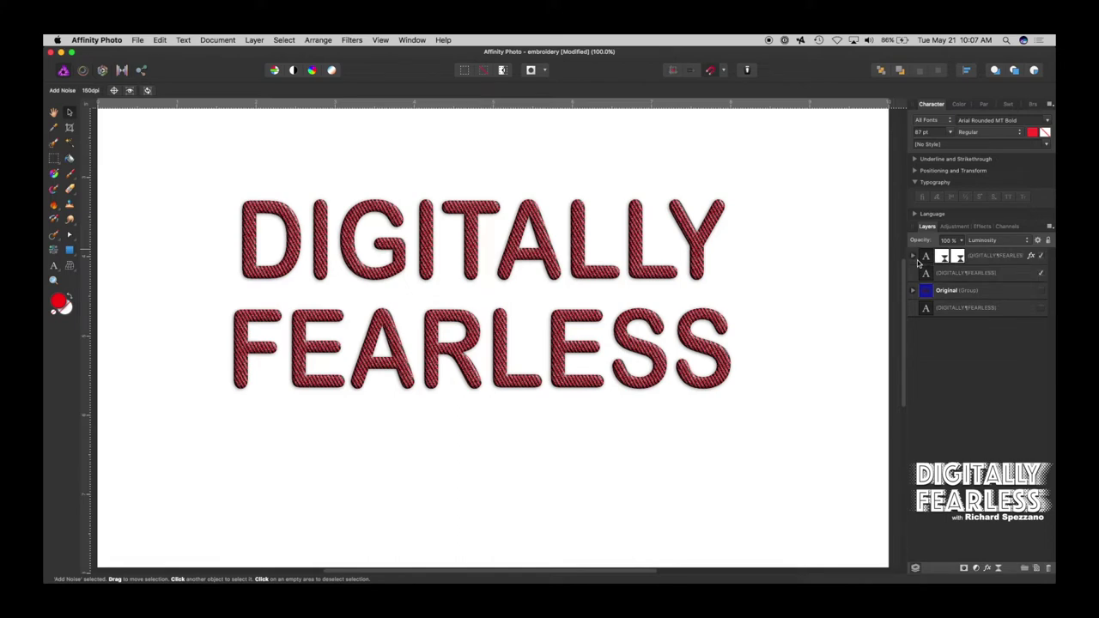
click(1042, 257)
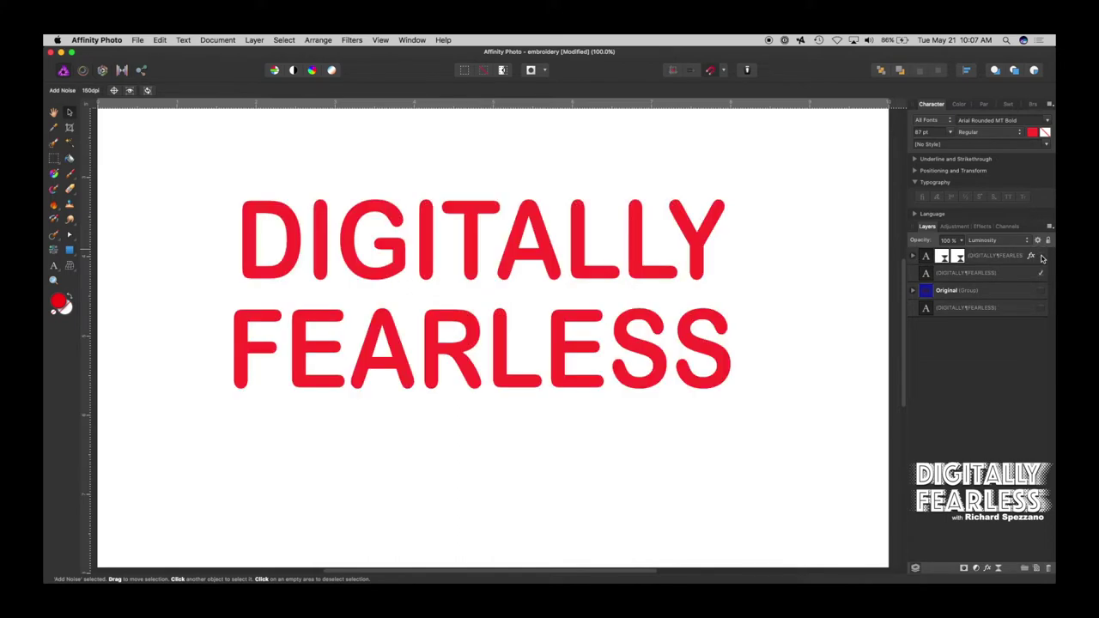
click(928, 275)
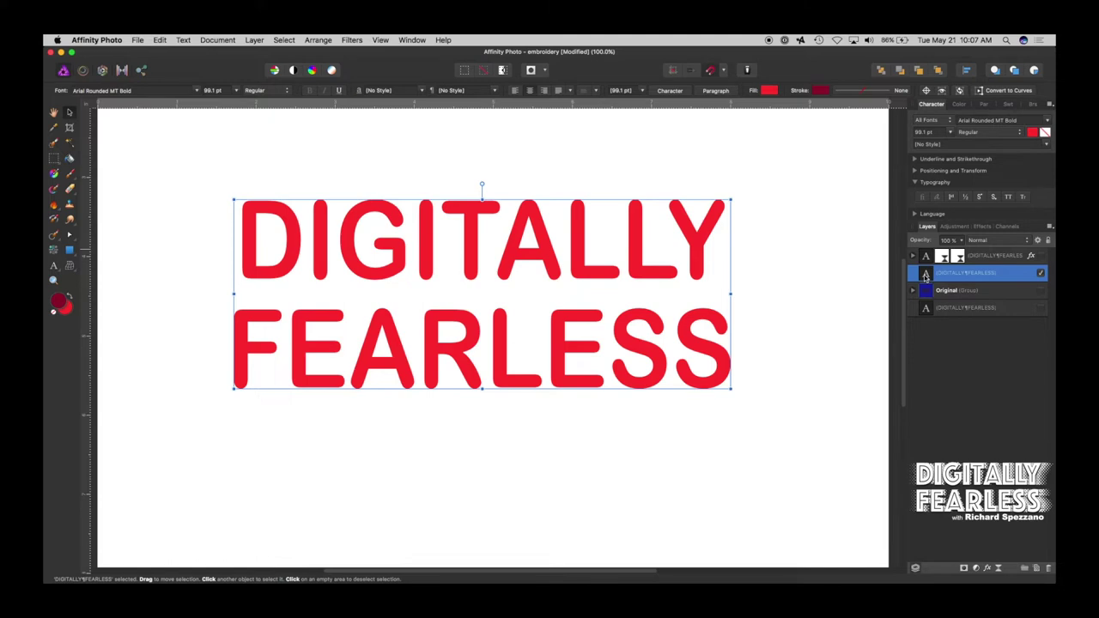
key(super+j)
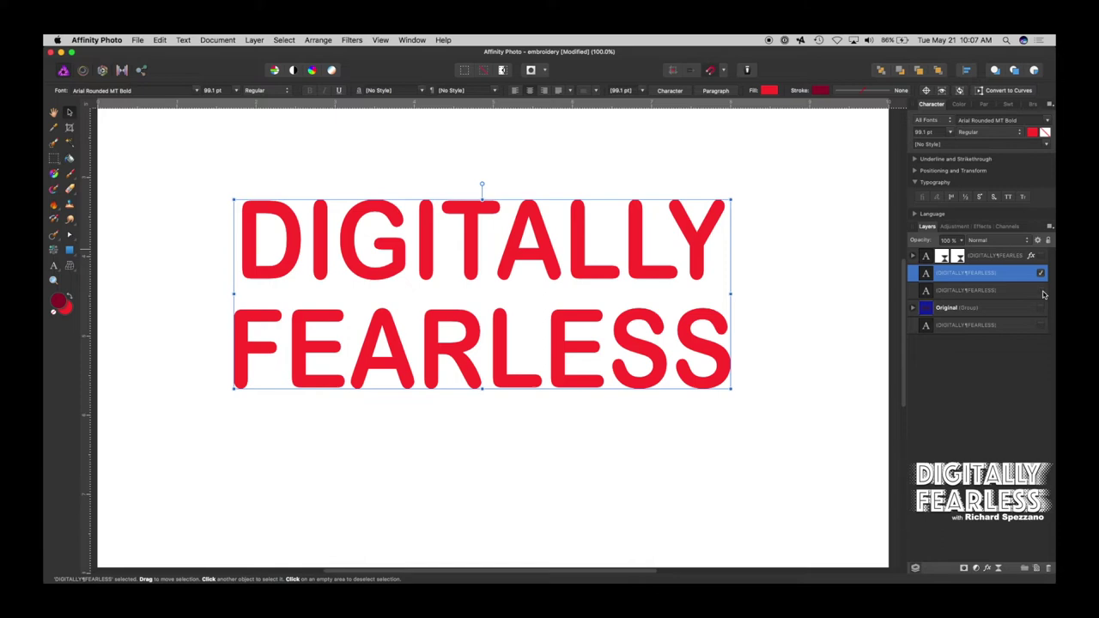
Step: Convert the visible copy of the red text to curves and inspect the letters inside the group
double_click(953, 274)
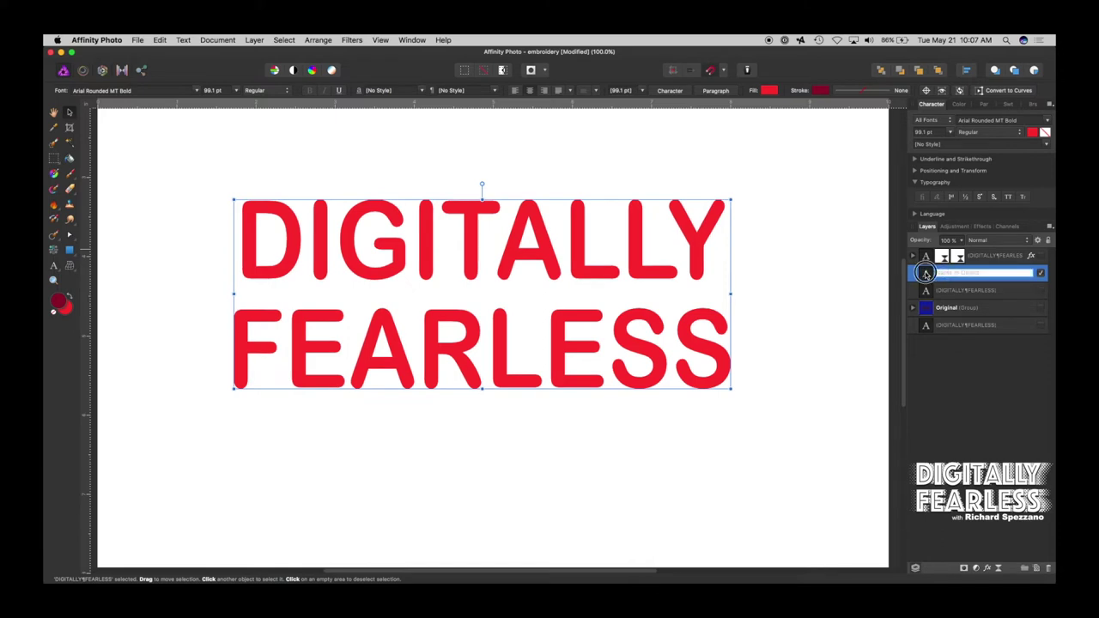
click(950, 372)
click(924, 273)
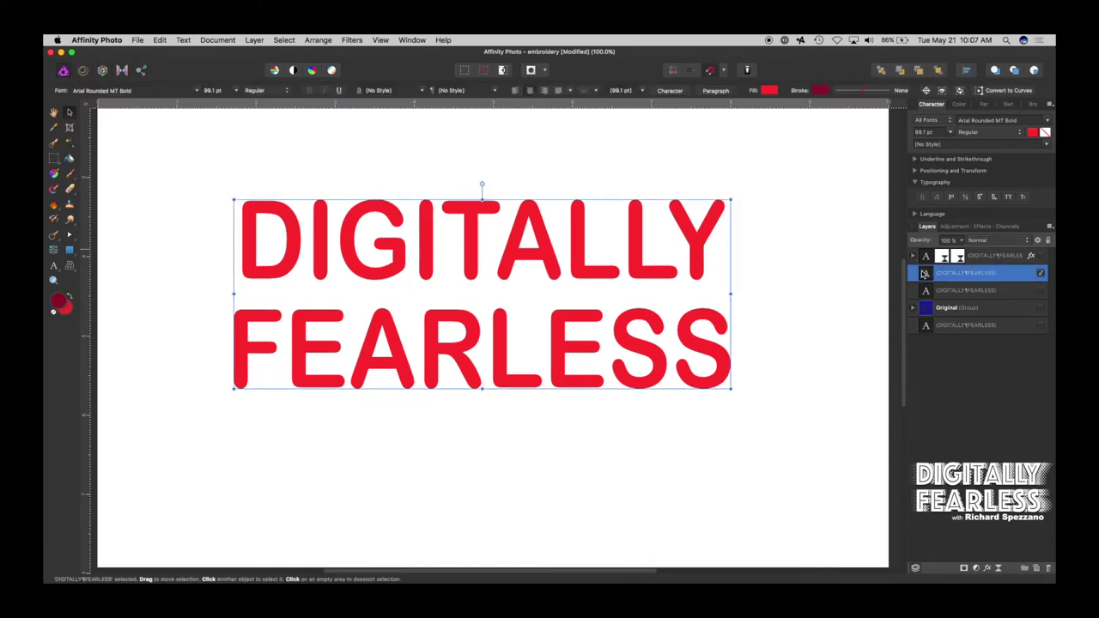
click(1009, 90)
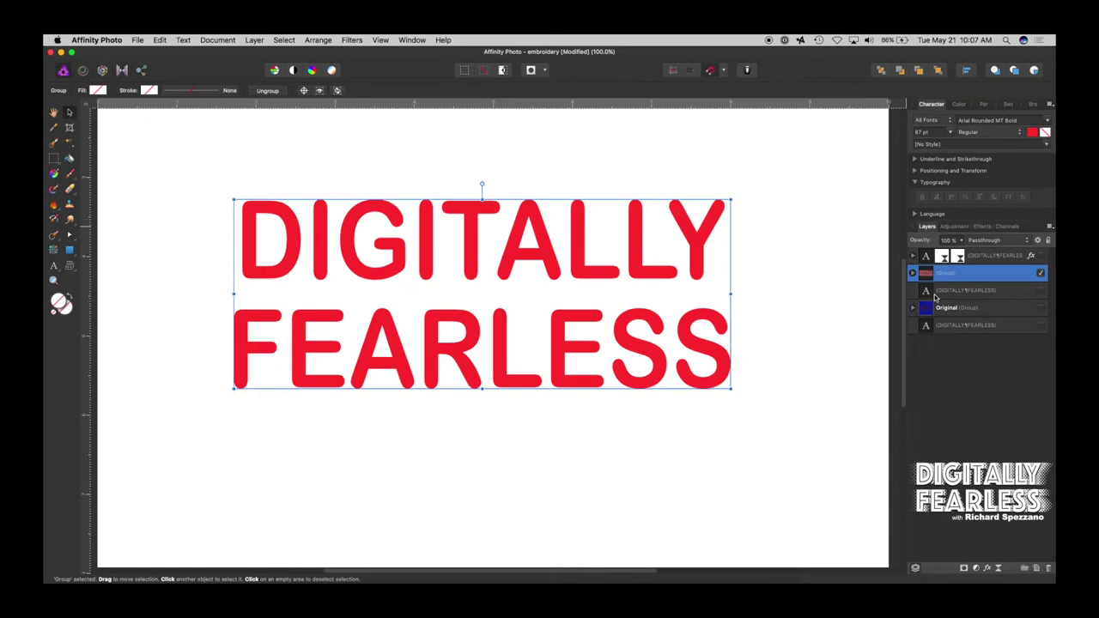
click(912, 273)
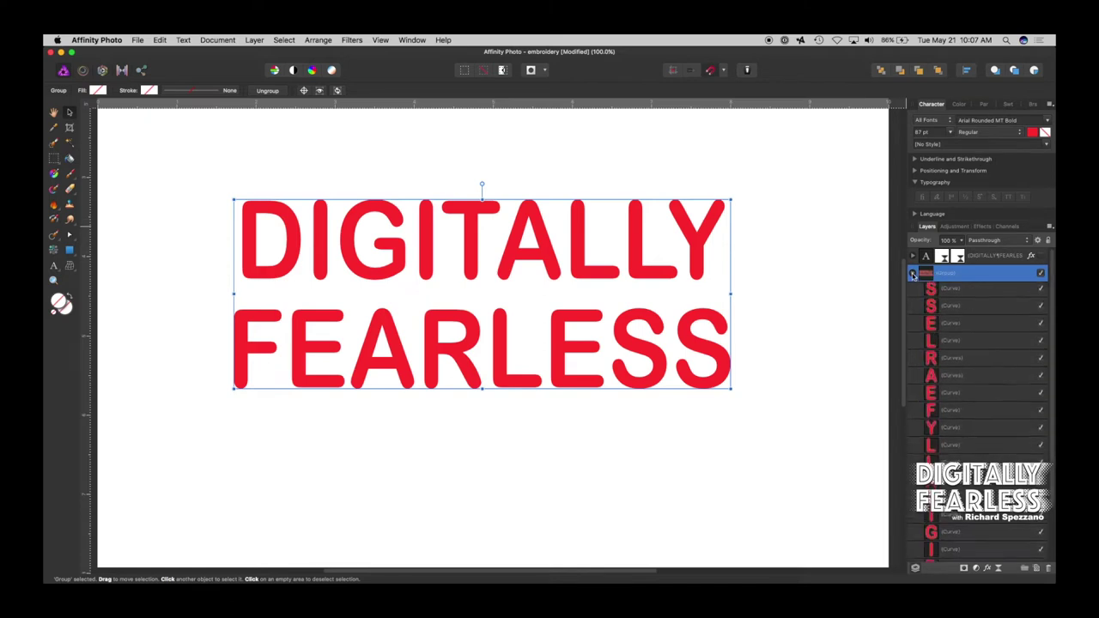
click(913, 273)
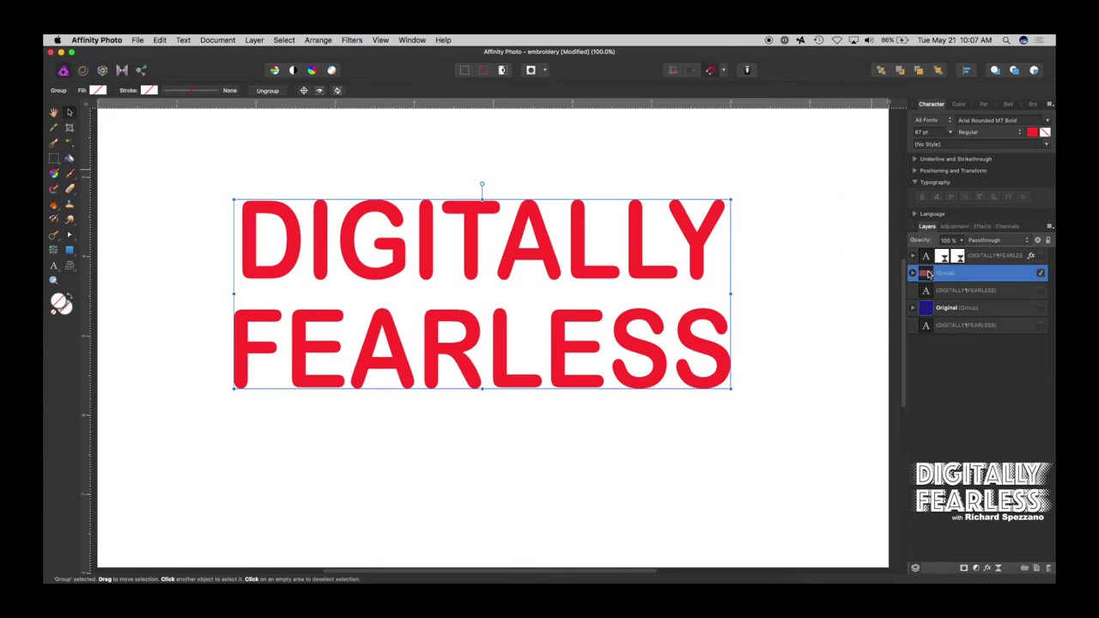
Step: Try several fill colours, including green and blue, on the grouped letter curves
click(96, 90)
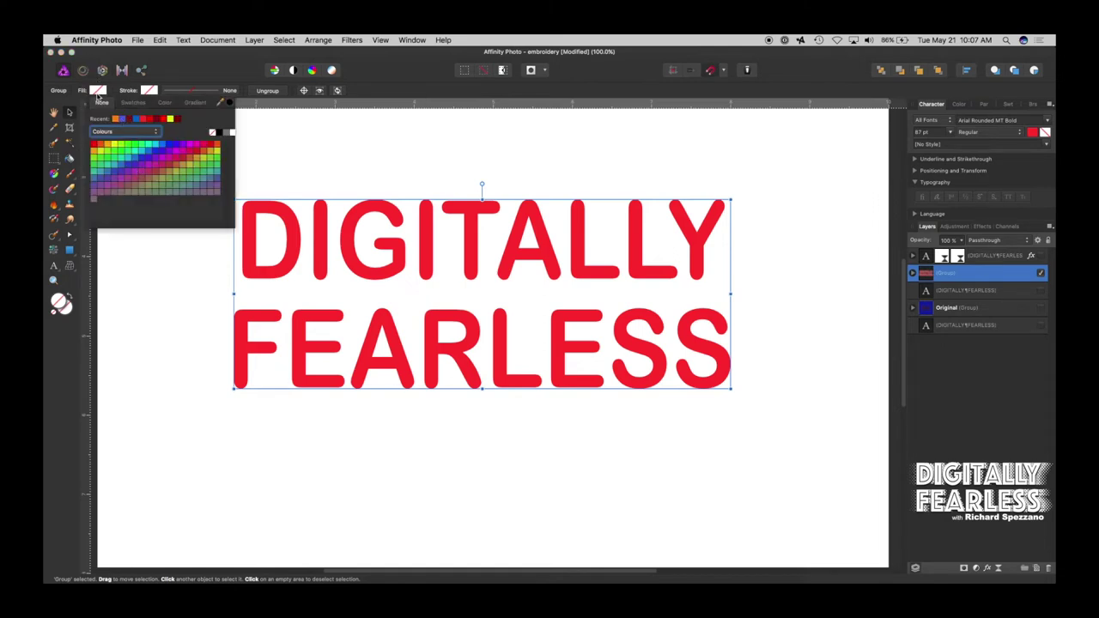
click(121, 159)
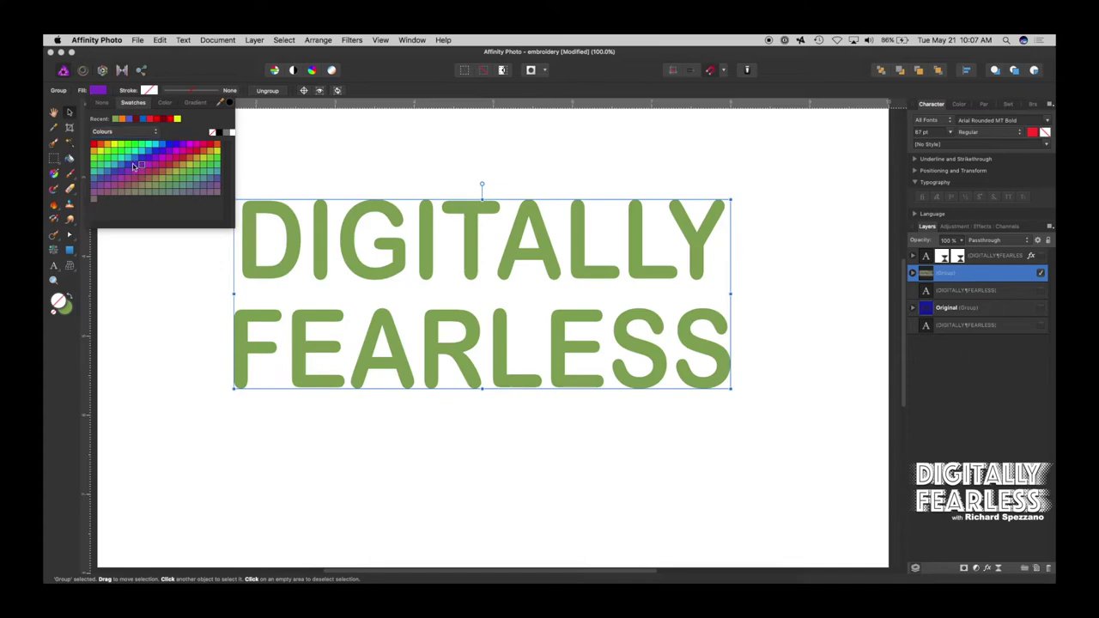
click(167, 155)
click(120, 163)
click(97, 92)
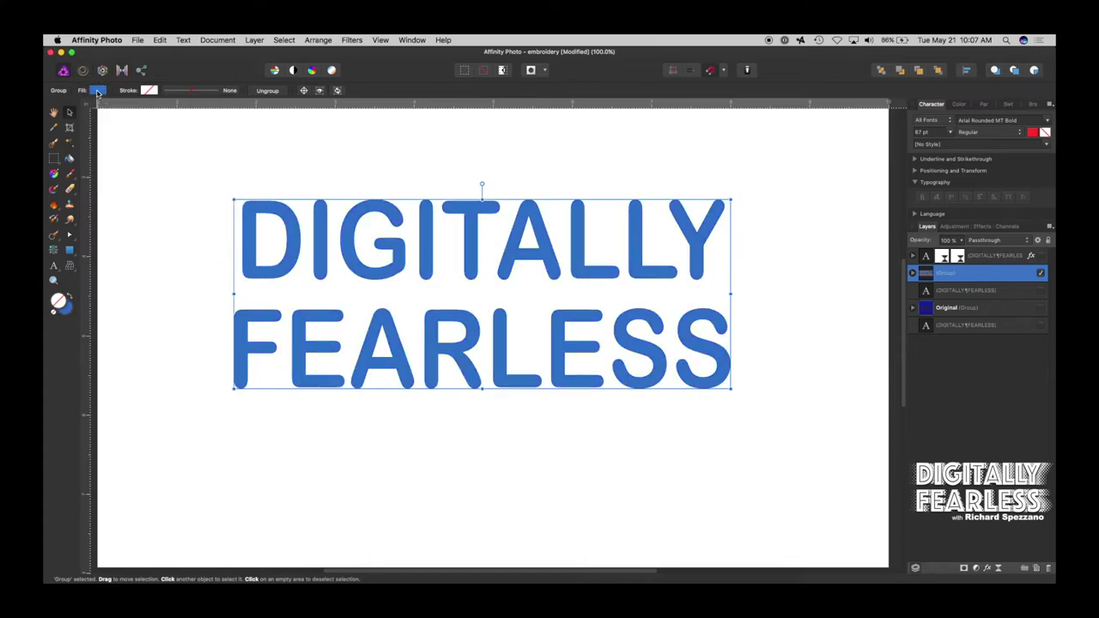
Step: Remove the fill from the grouped letter curves and give them a bright green stroke
click(98, 91)
click(104, 103)
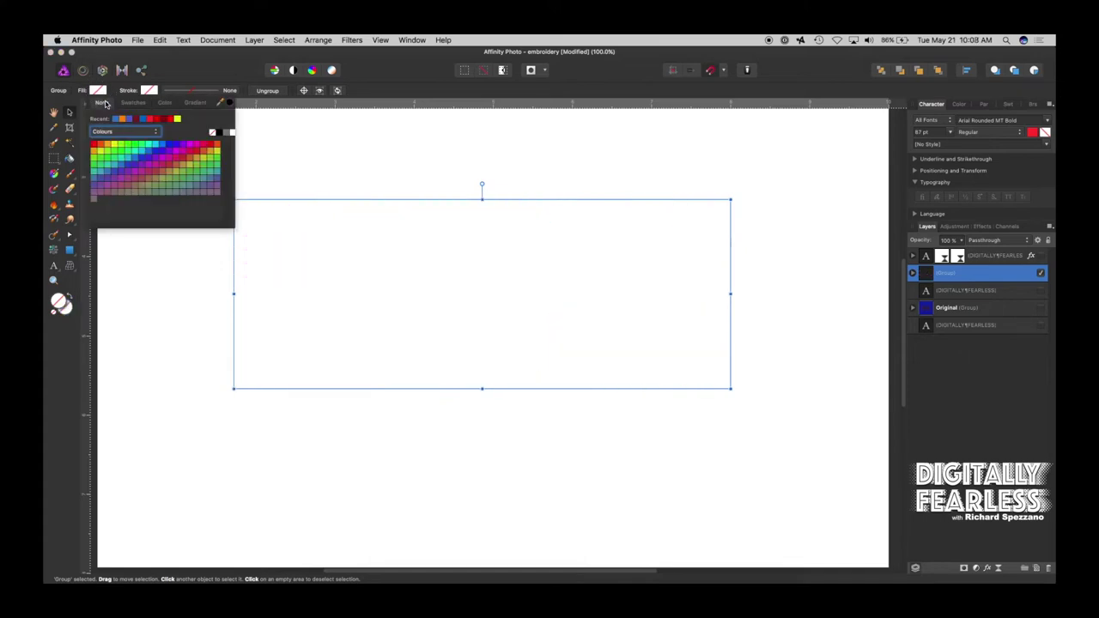
click(152, 90)
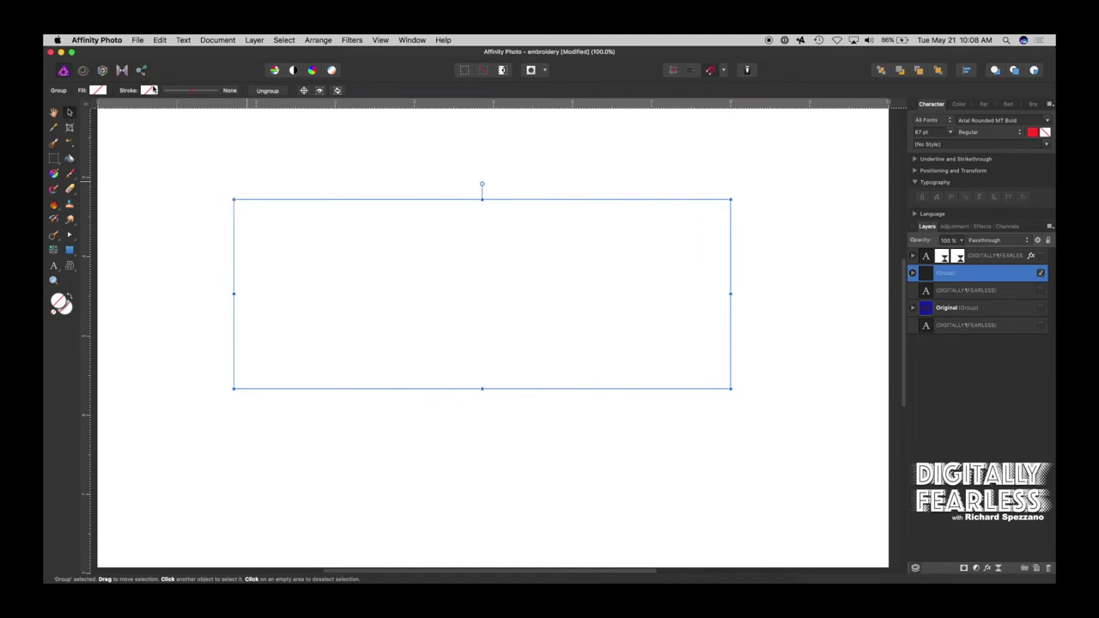
click(152, 91)
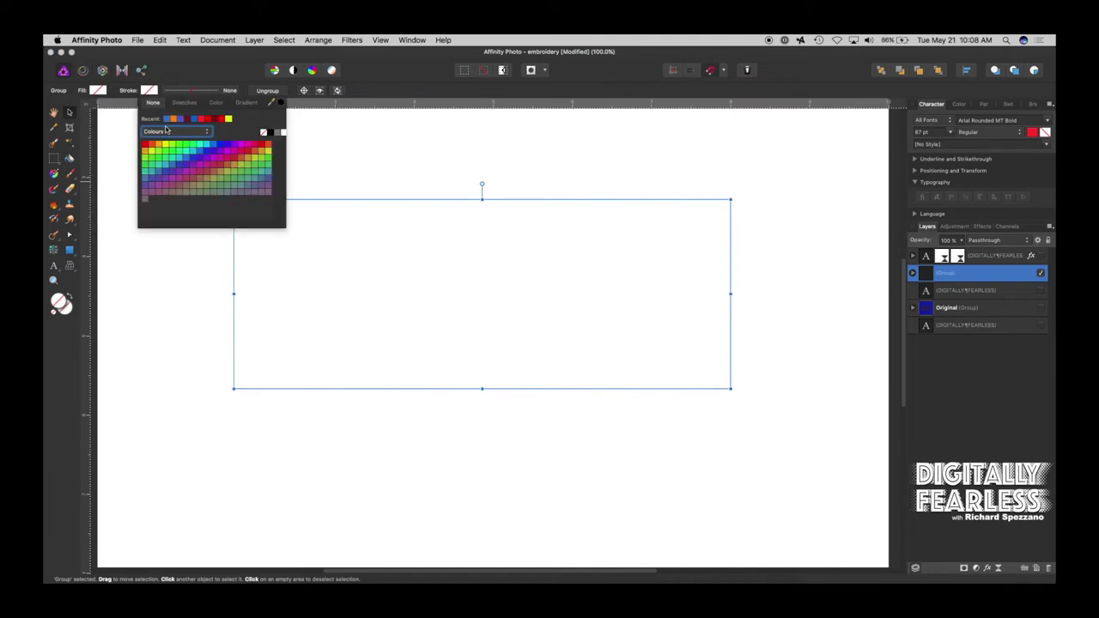
click(191, 171)
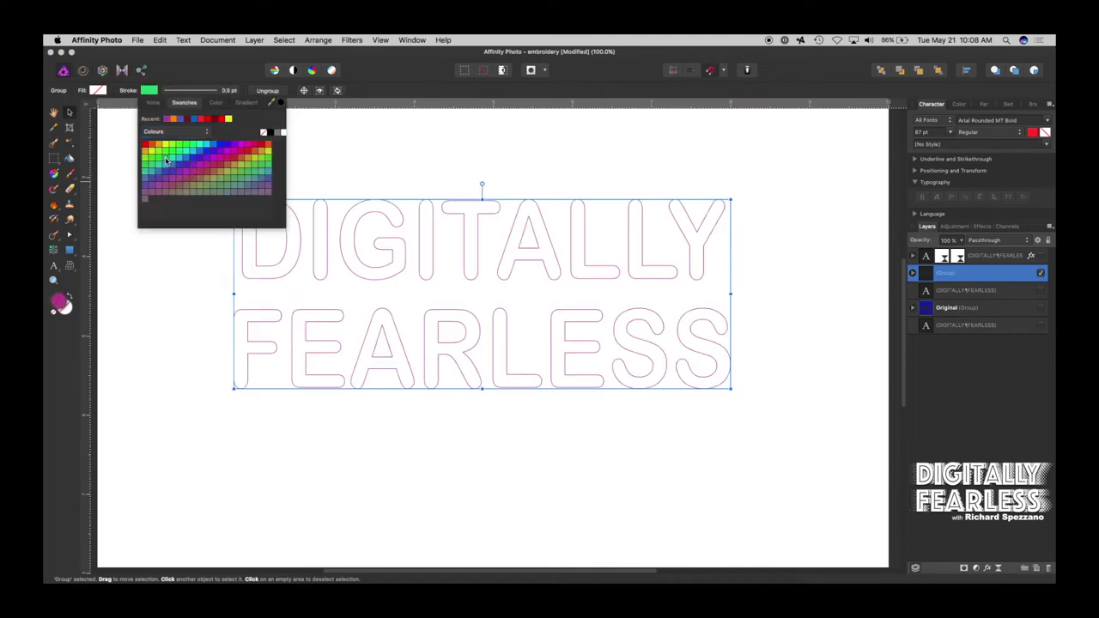
click(166, 159)
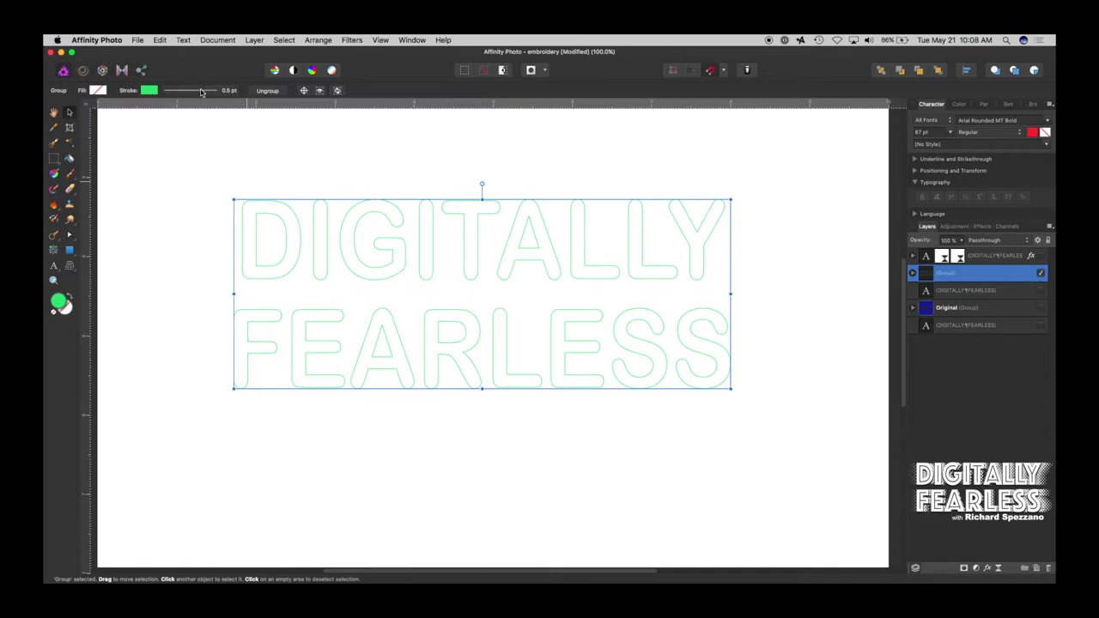
Step: Change the letters' stroke to the dash line style with a width of 2.5 pt
click(202, 91)
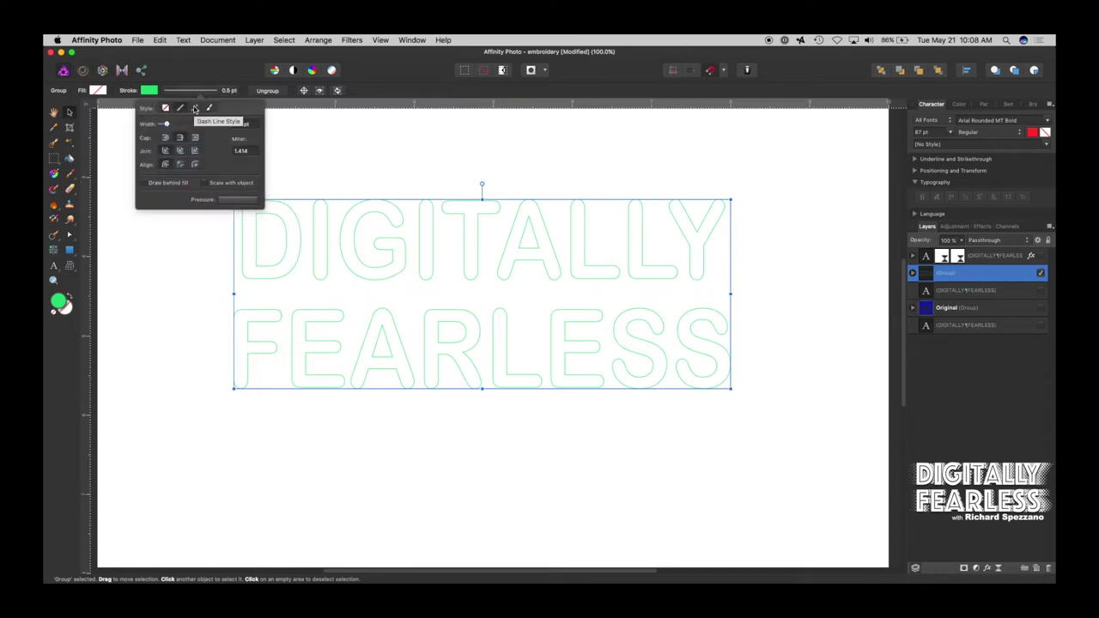
click(195, 108)
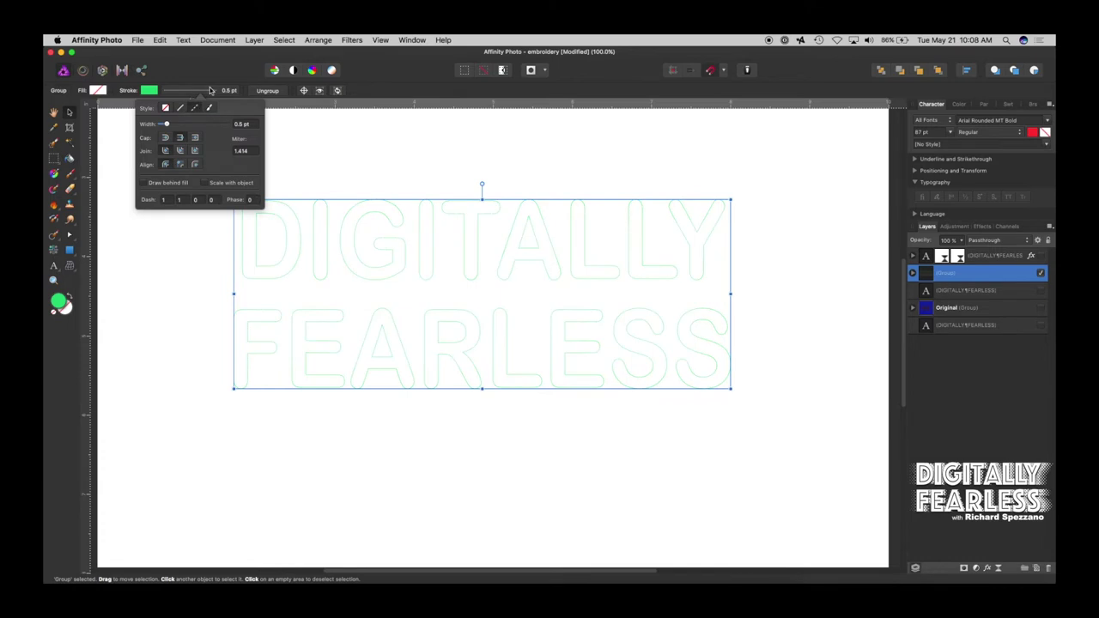
drag(168, 126, 176, 126)
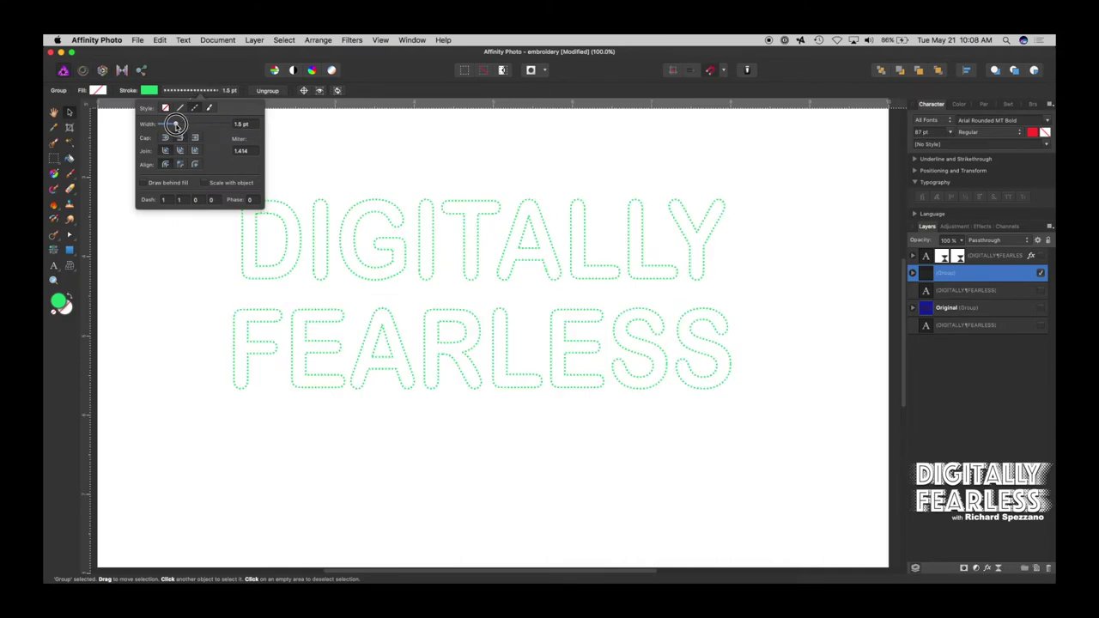
drag(175, 126, 177, 126)
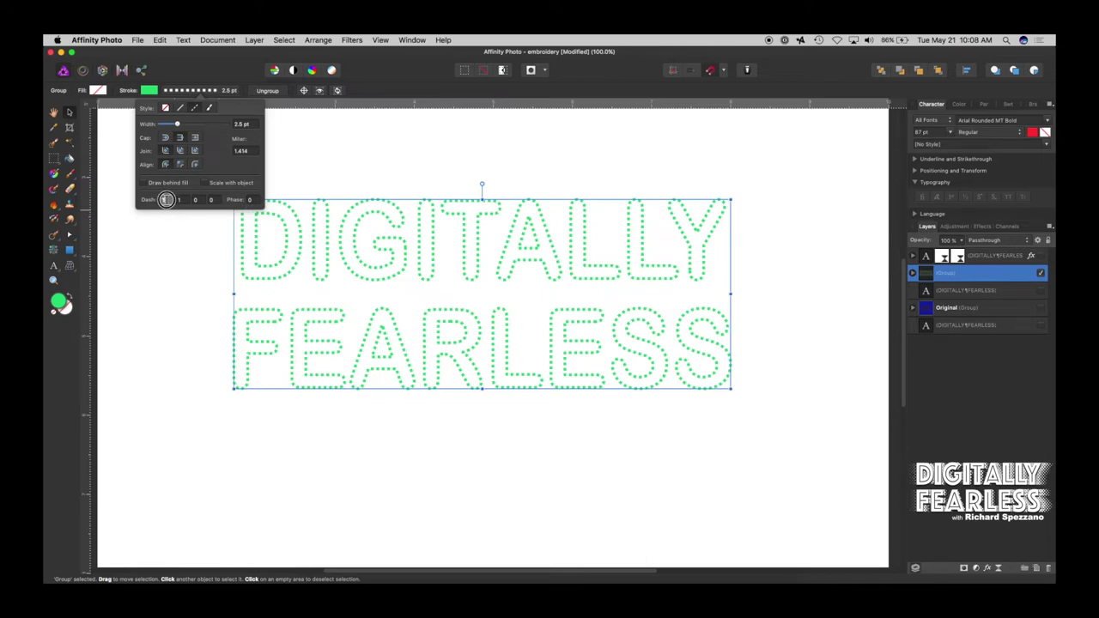
Step: Set the letter outline's dash length to 4 with a gap of 2, and show the embroidered text layer above it
click(162, 199)
key(Tab)
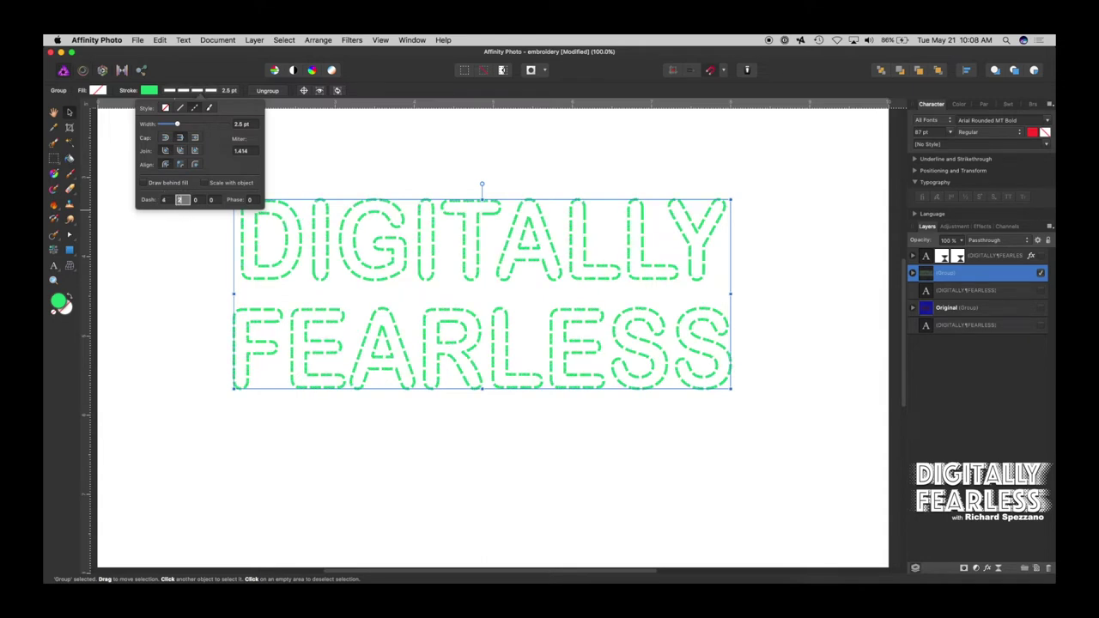
click(197, 200)
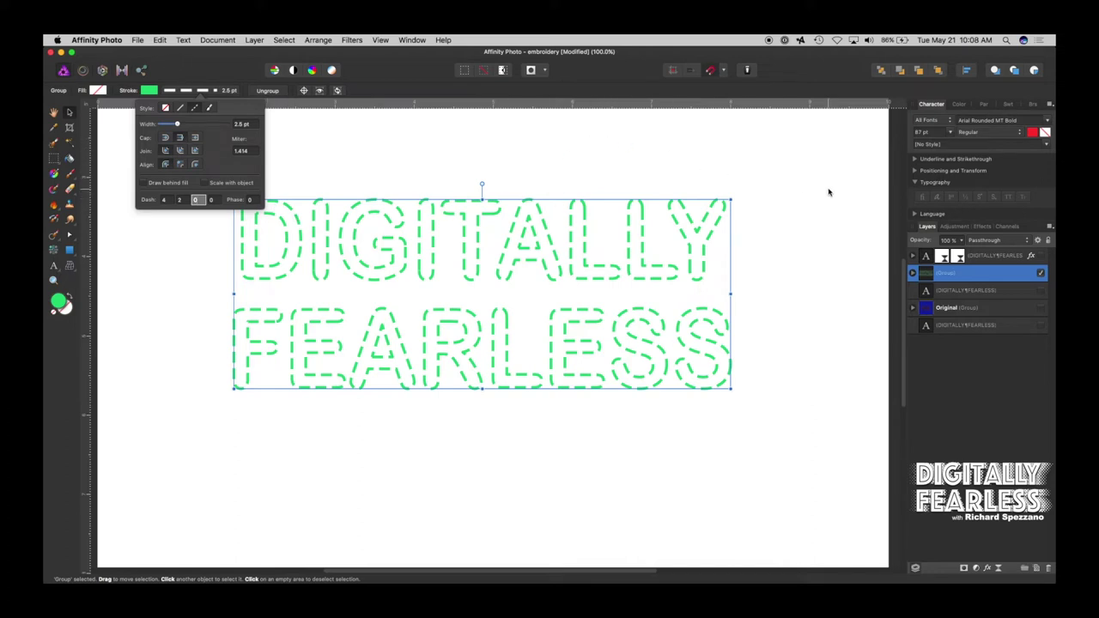
click(1043, 256)
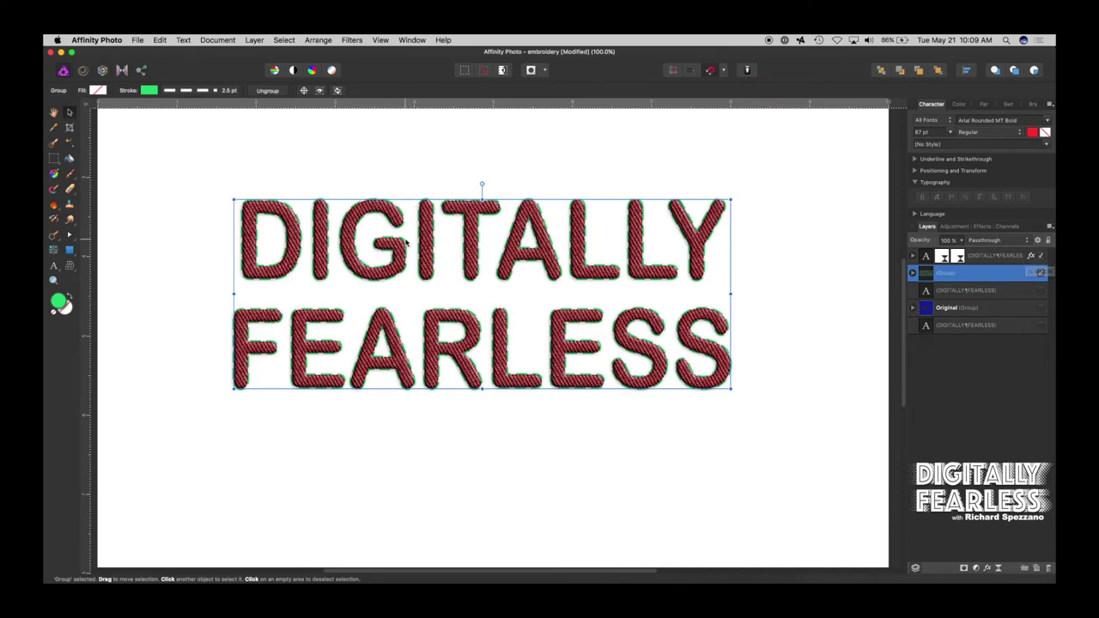
Step: Try shorter and longer dashes on the letter outline, using lengths of 2 and 5 with a gap of 2
click(180, 92)
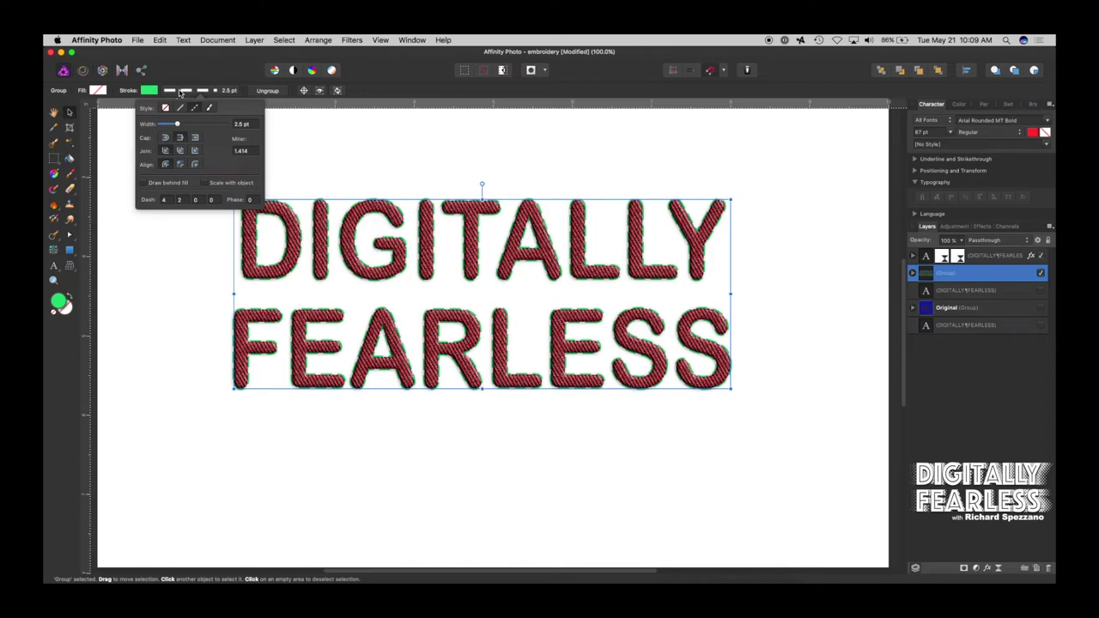
click(165, 199)
text(2)
click(183, 200)
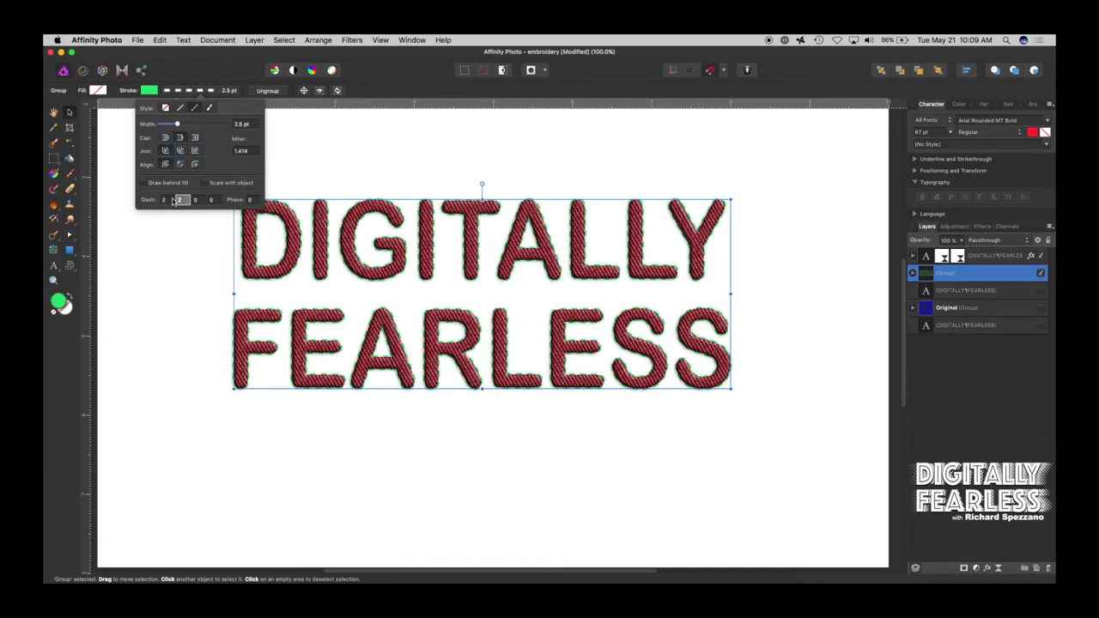
click(165, 199)
Step: Set the letter outline's dash pattern to a length of 4 and a gap of 1
click(183, 200)
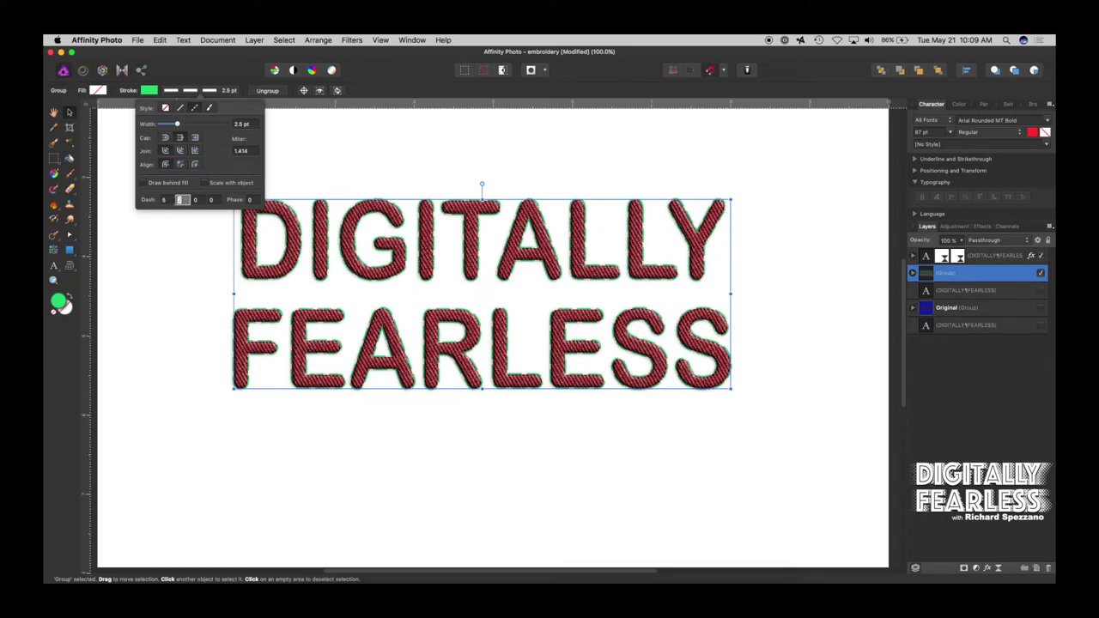
key(Tab)
key(shift+Tab)
key(shift+Tab)
text(4)
key(Tab)
key(Tab)
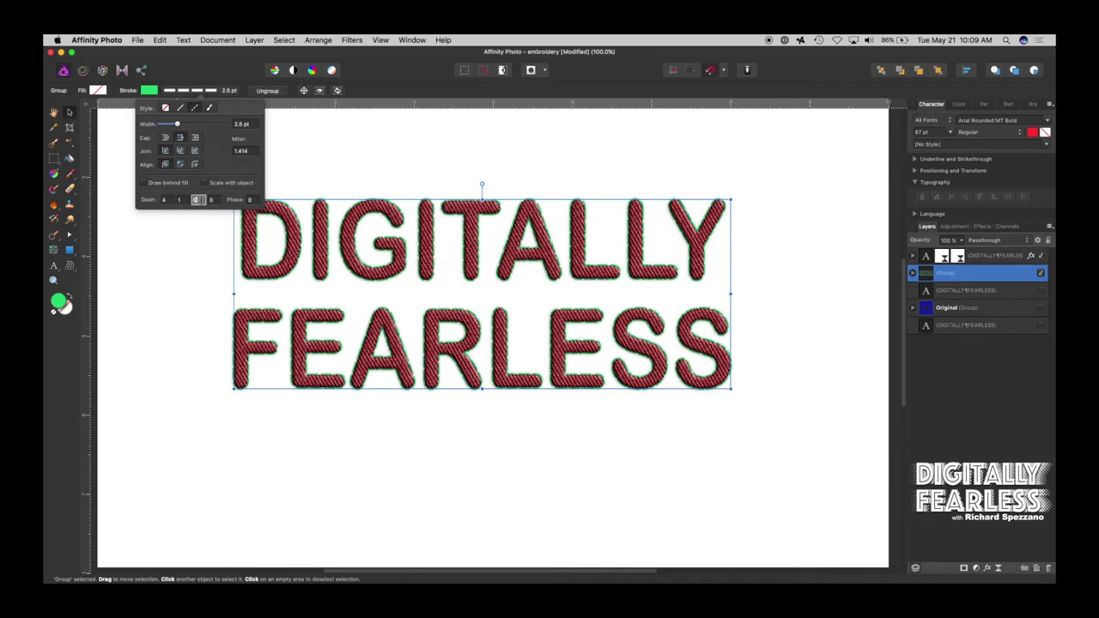
Step: Recolour the dashed outline with dark red 713535 sampled from the embroidered letters, and view the result at 100%
click(150, 91)
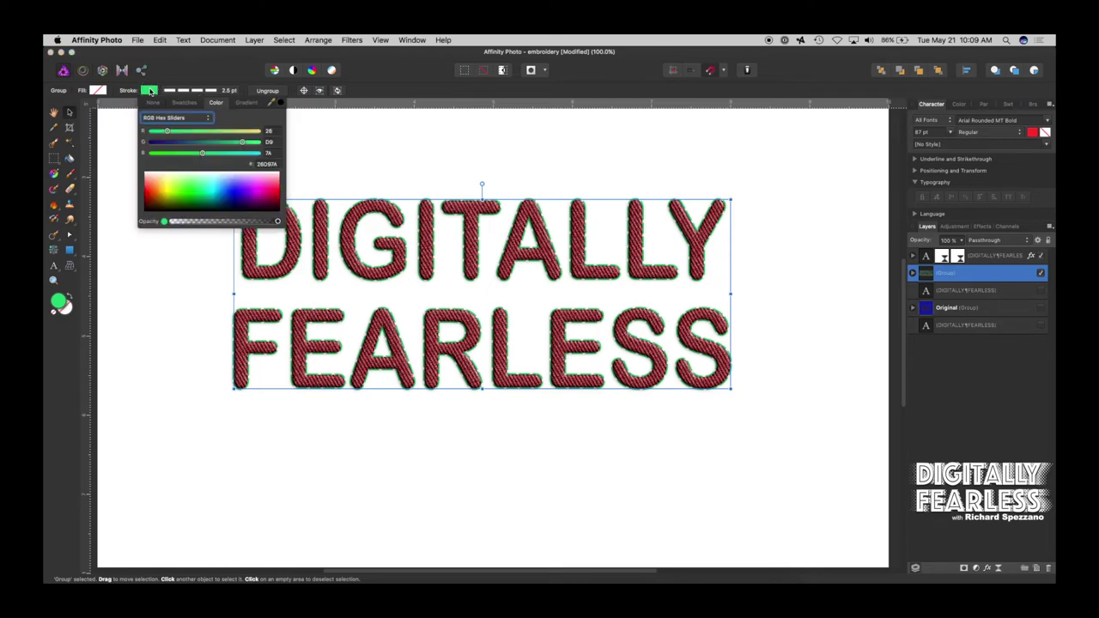
drag(272, 102, 358, 276)
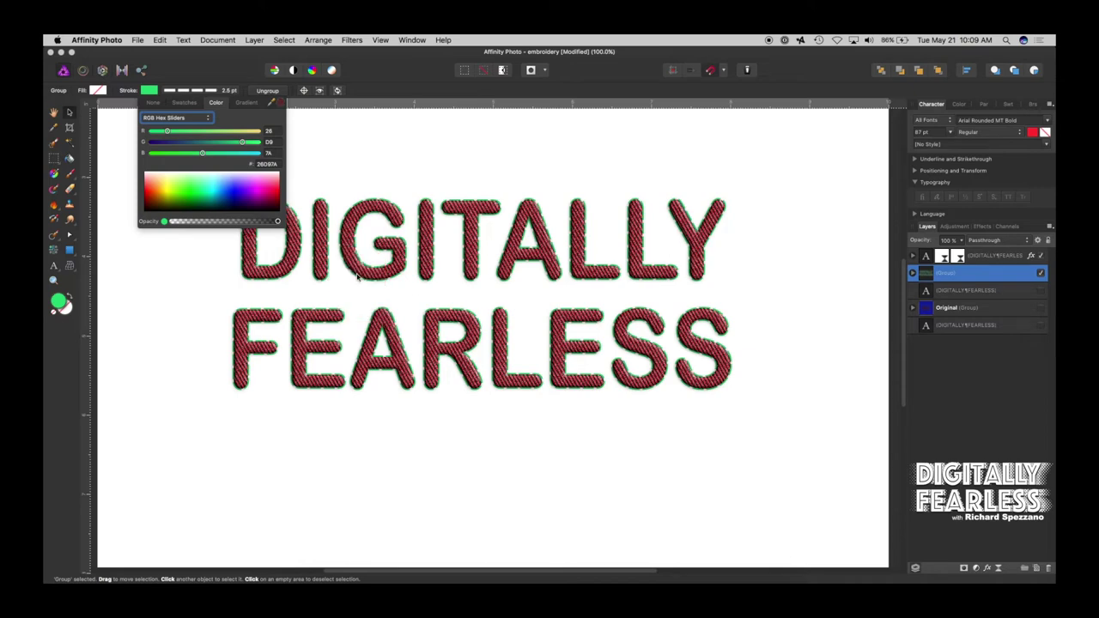
click(284, 104)
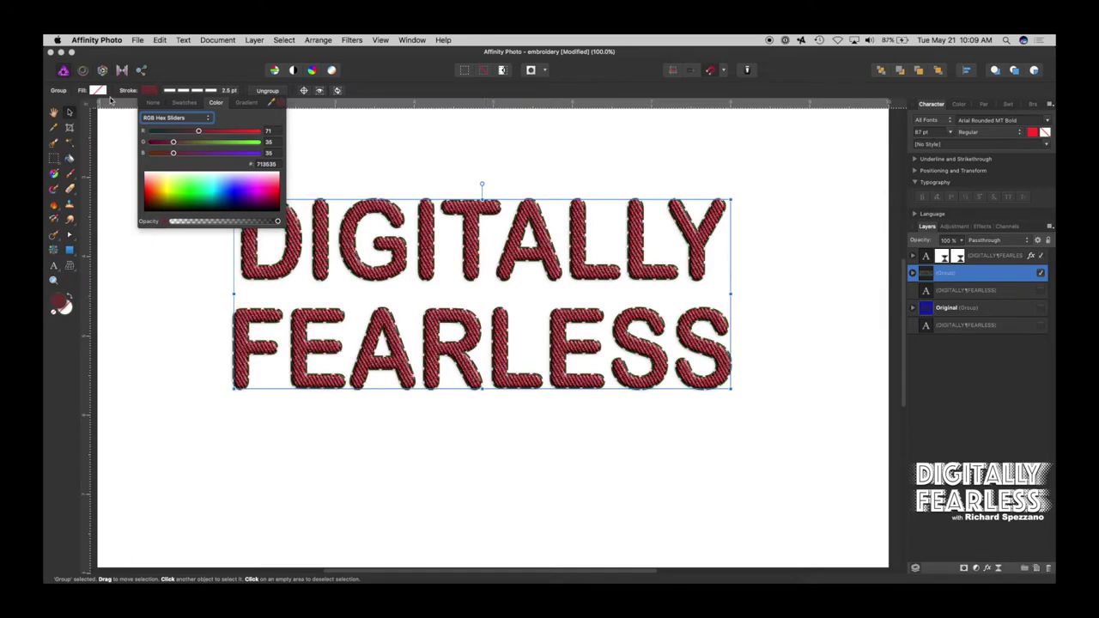
click(451, 137)
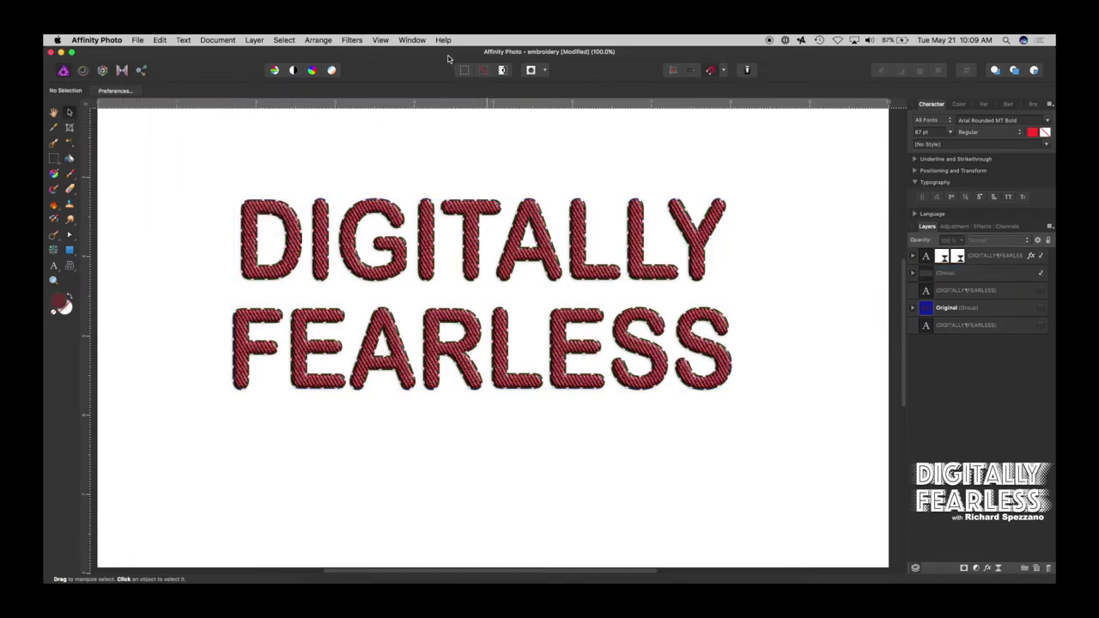
click(381, 41)
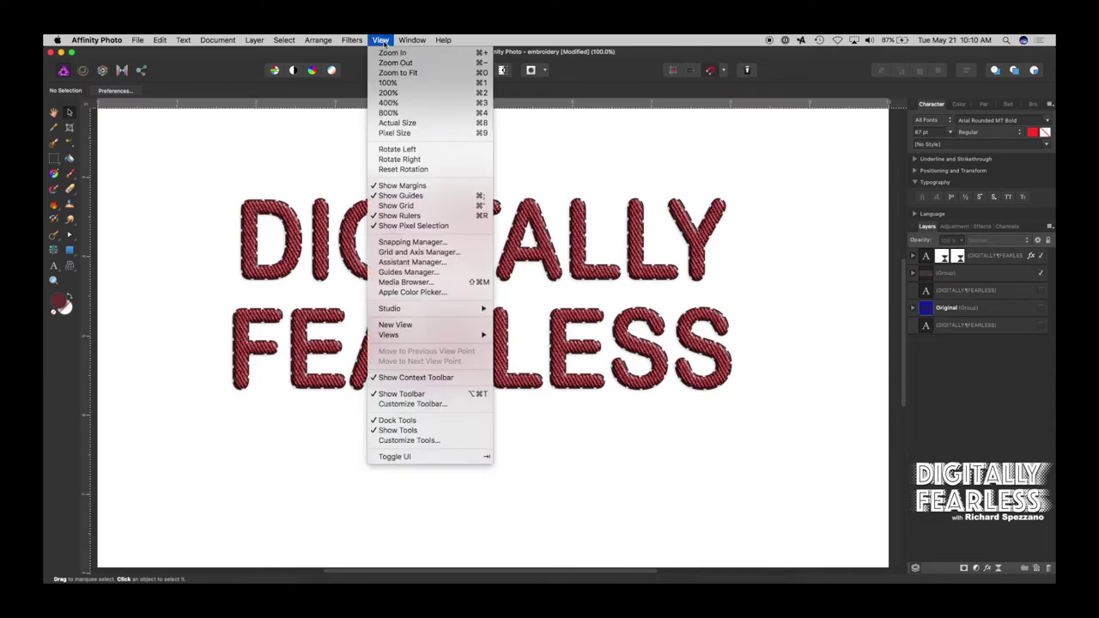
click(391, 87)
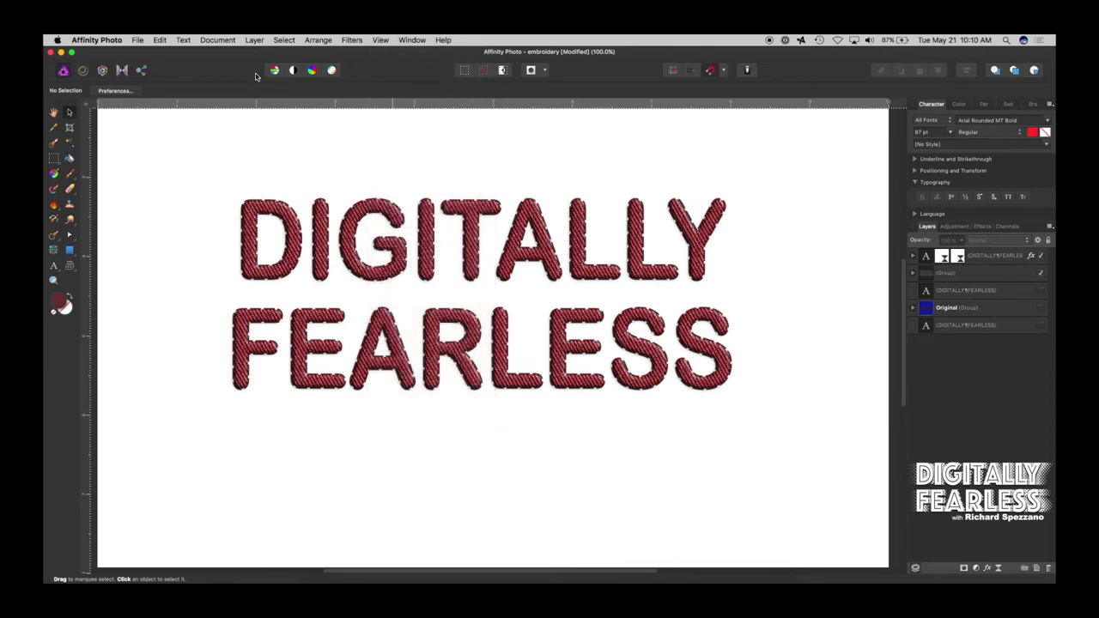
Step: Reduce the stroke width of the dashed letter outline group to 2 pt
click(976, 277)
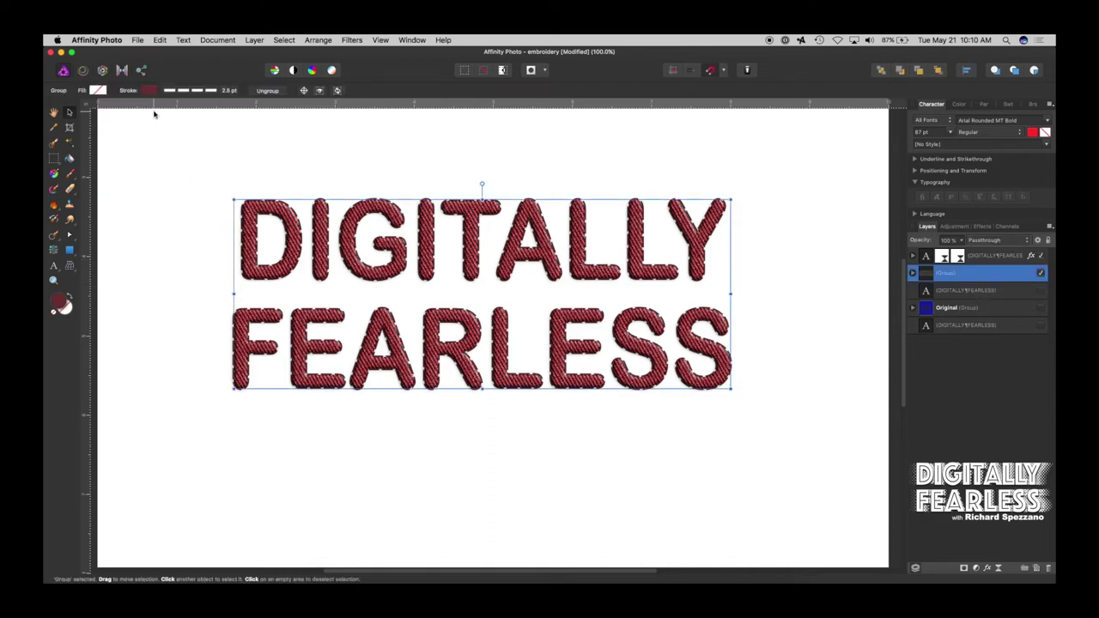
click(182, 91)
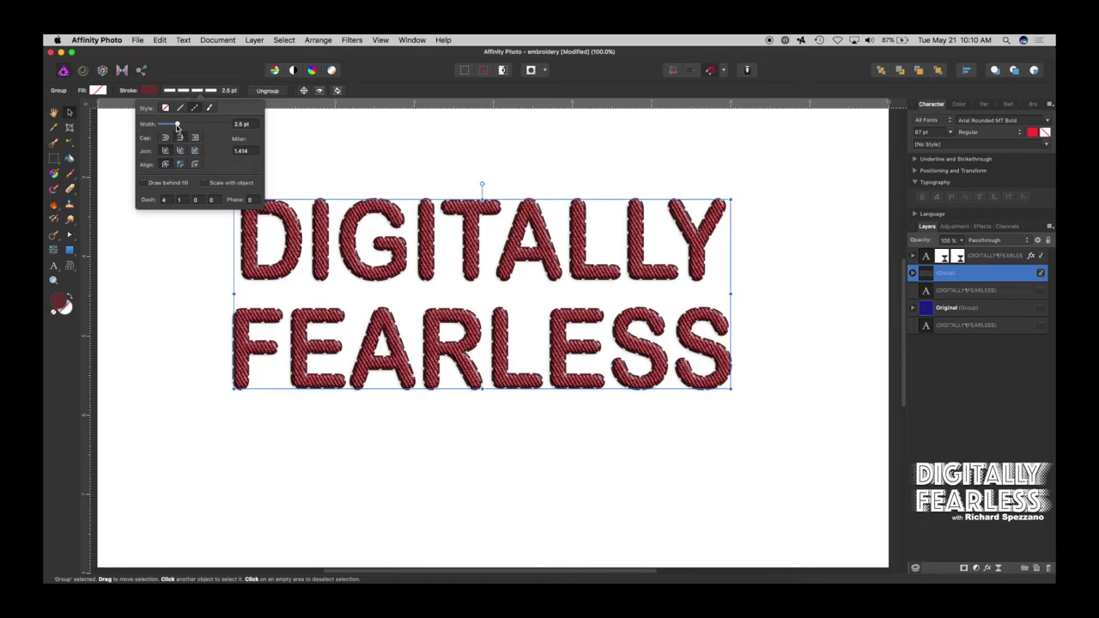
drag(178, 126, 177, 125)
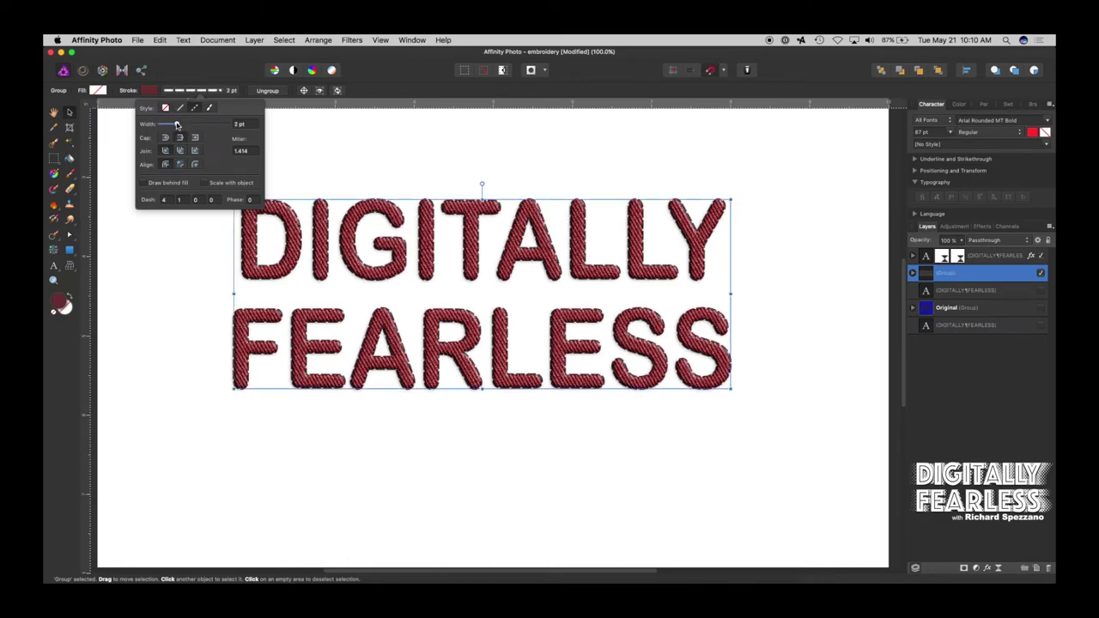
click(473, 152)
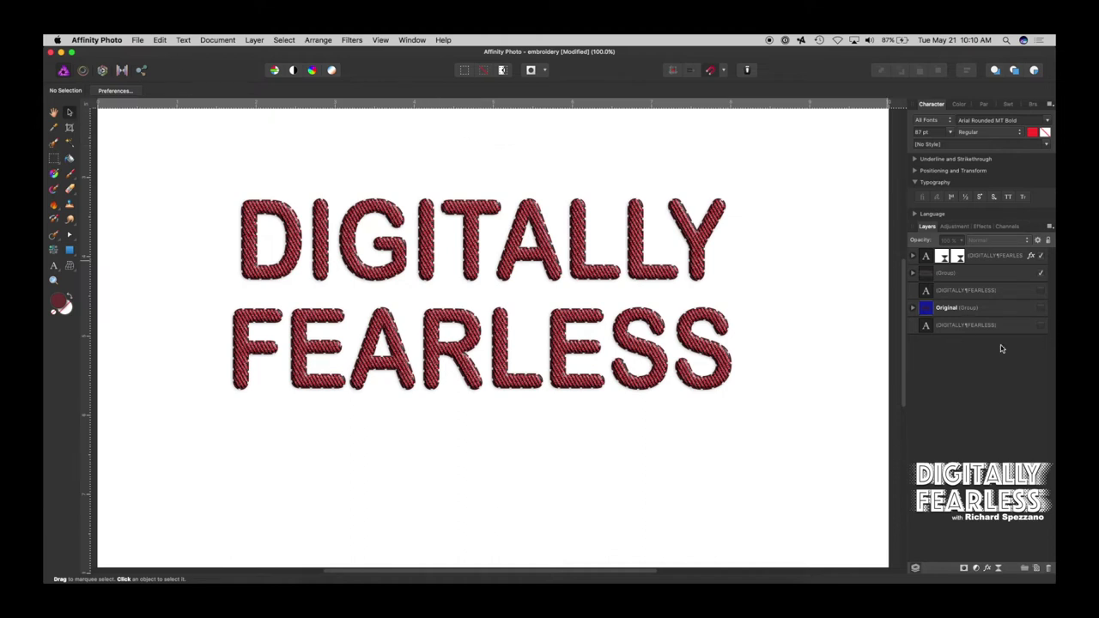
Step: Group the embroidered text, the dashed outline group and the hidden text copy below them, naming the group Letters
click(926, 292)
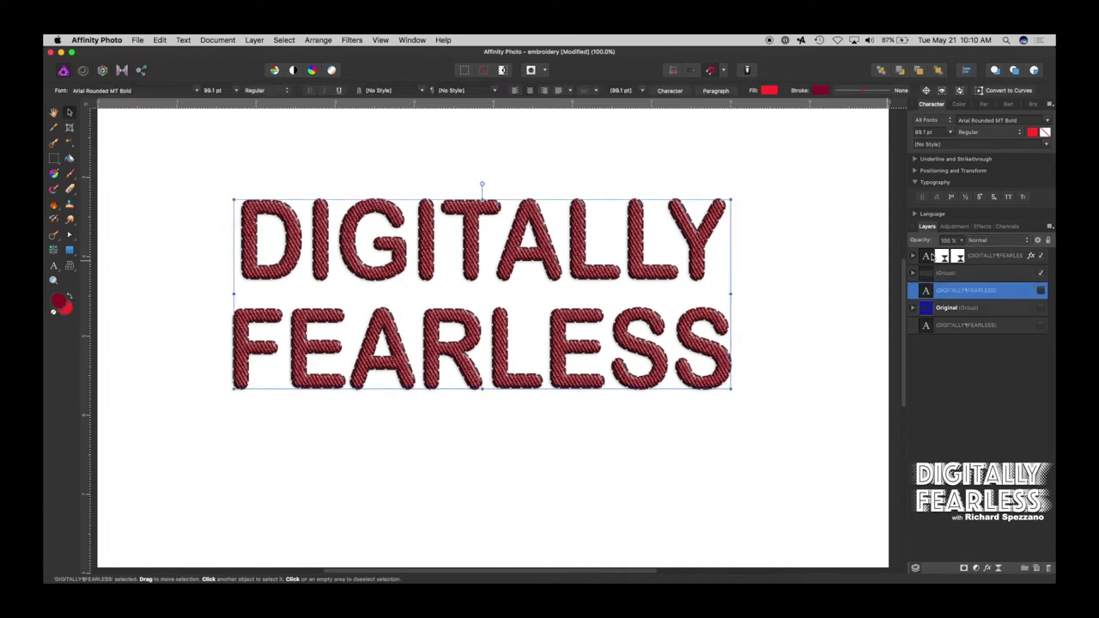
shift+click(926, 257)
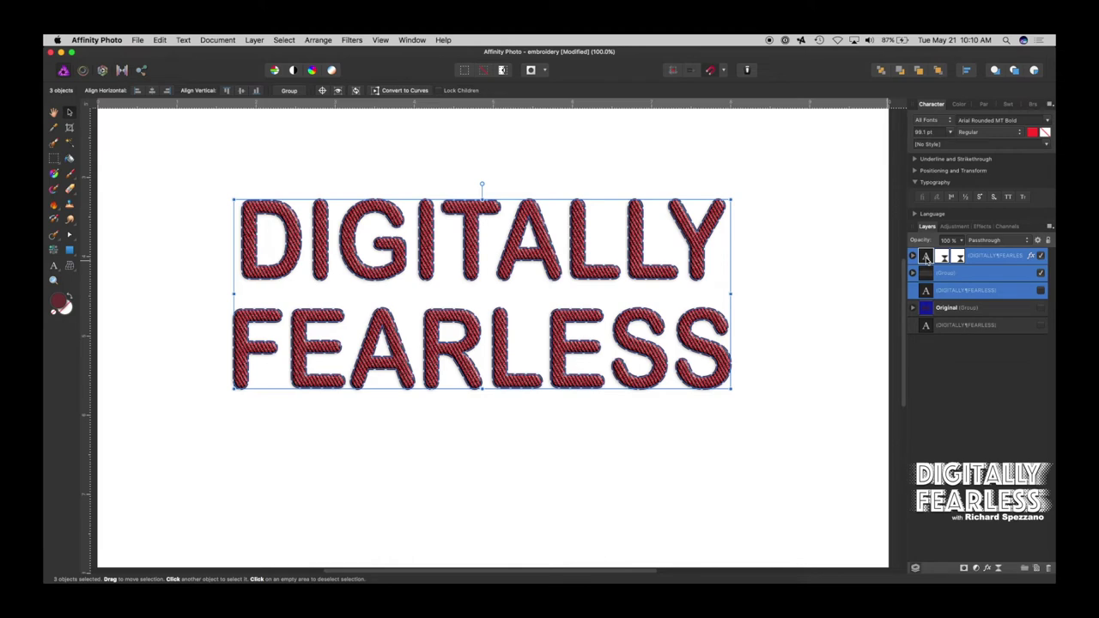
key(super+g)
double_click(947, 256)
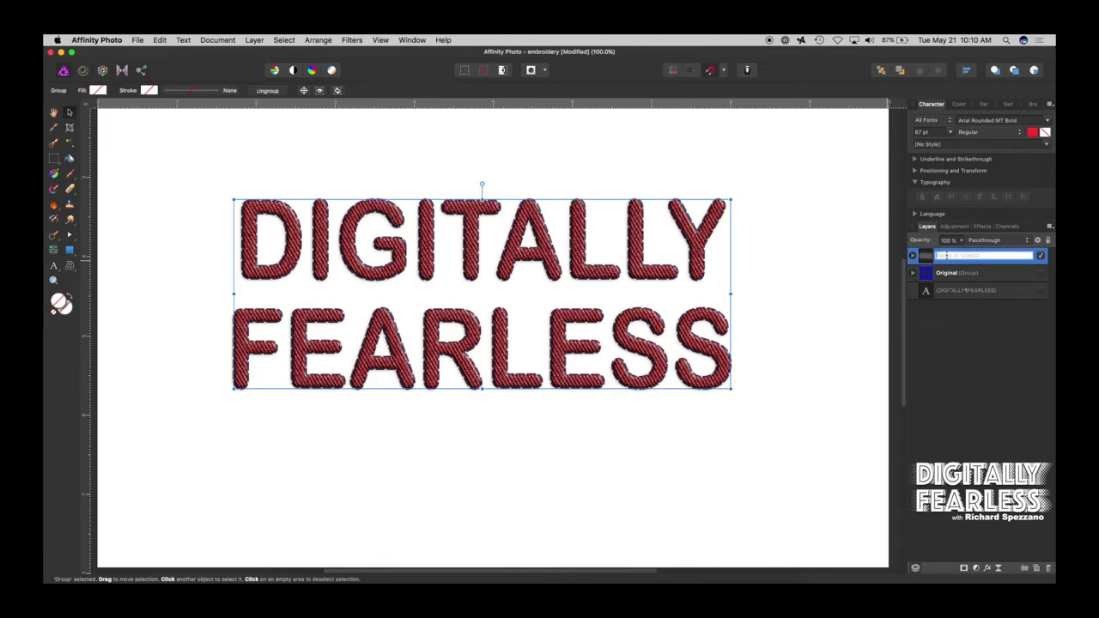
text(Letters)
click(955, 350)
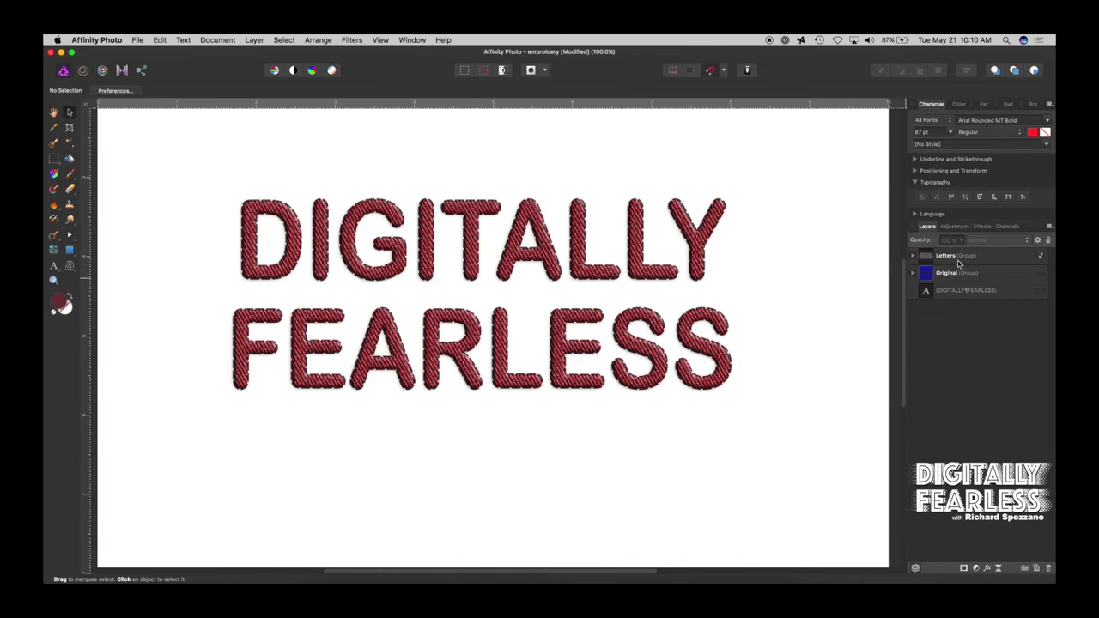
Step: Add a pixel layer between the Letters and Original groups, and set the foreground colour to bright blue 2D48F6
click(936, 272)
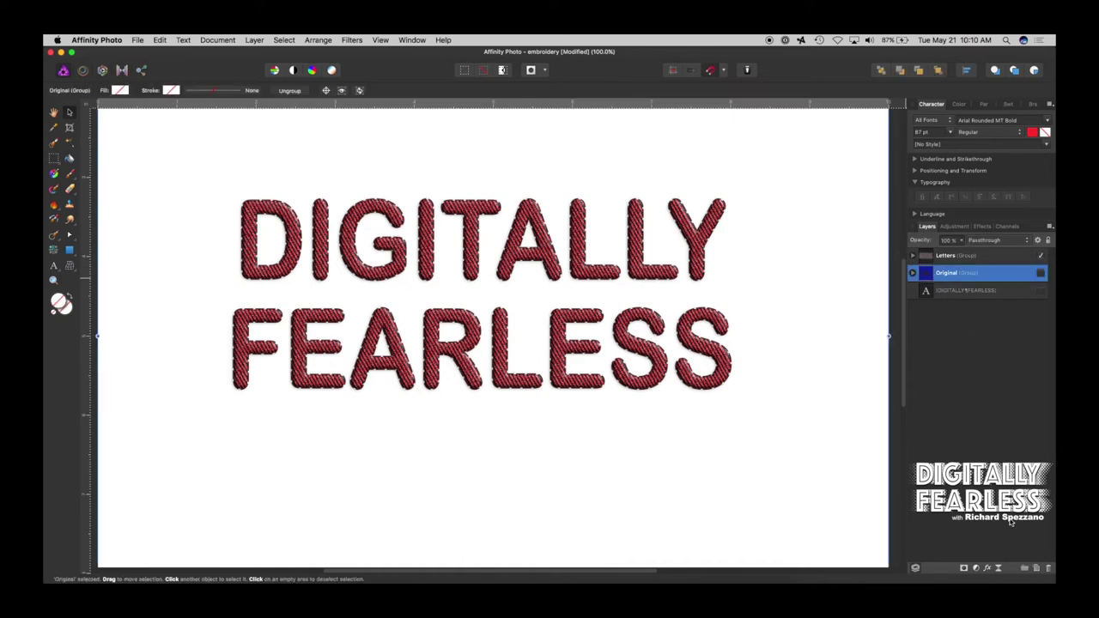
click(1037, 570)
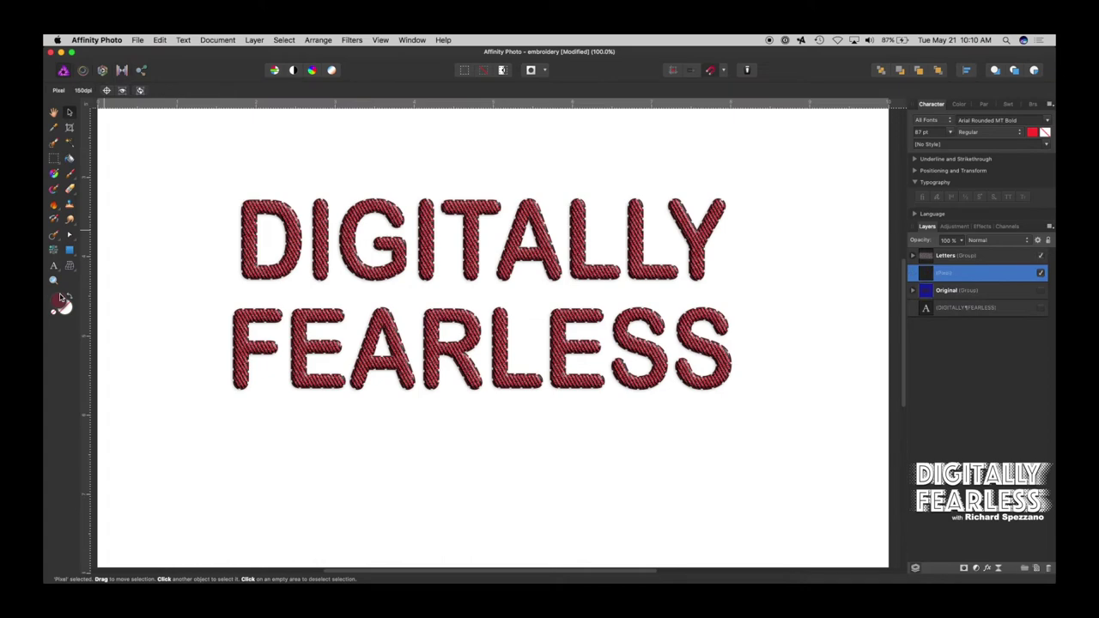
double_click(61, 297)
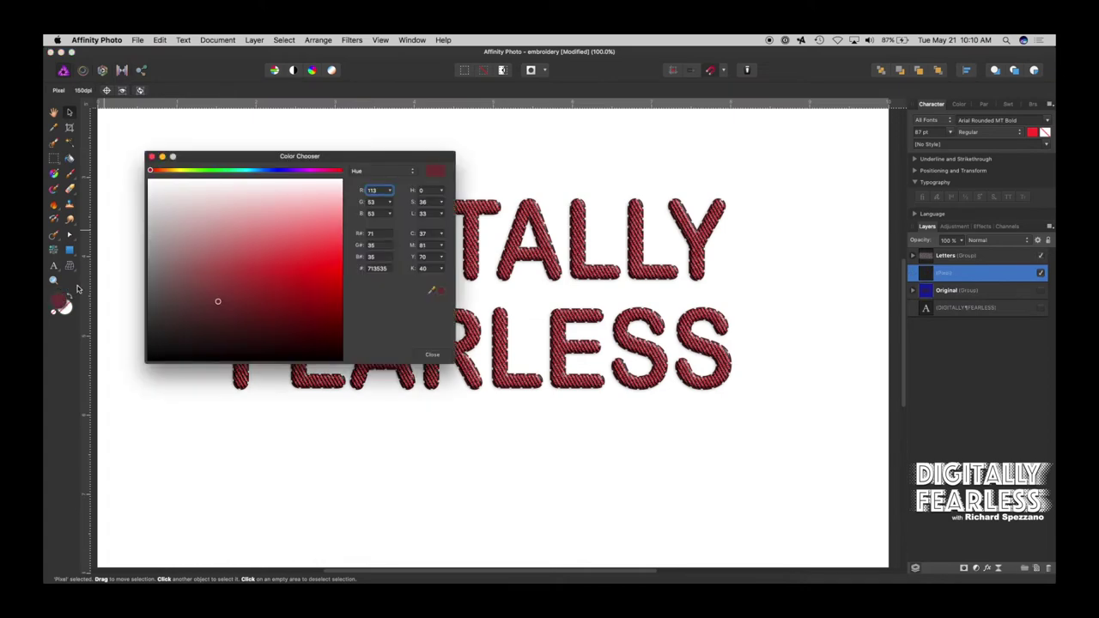
click(273, 171)
drag(304, 249, 324, 250)
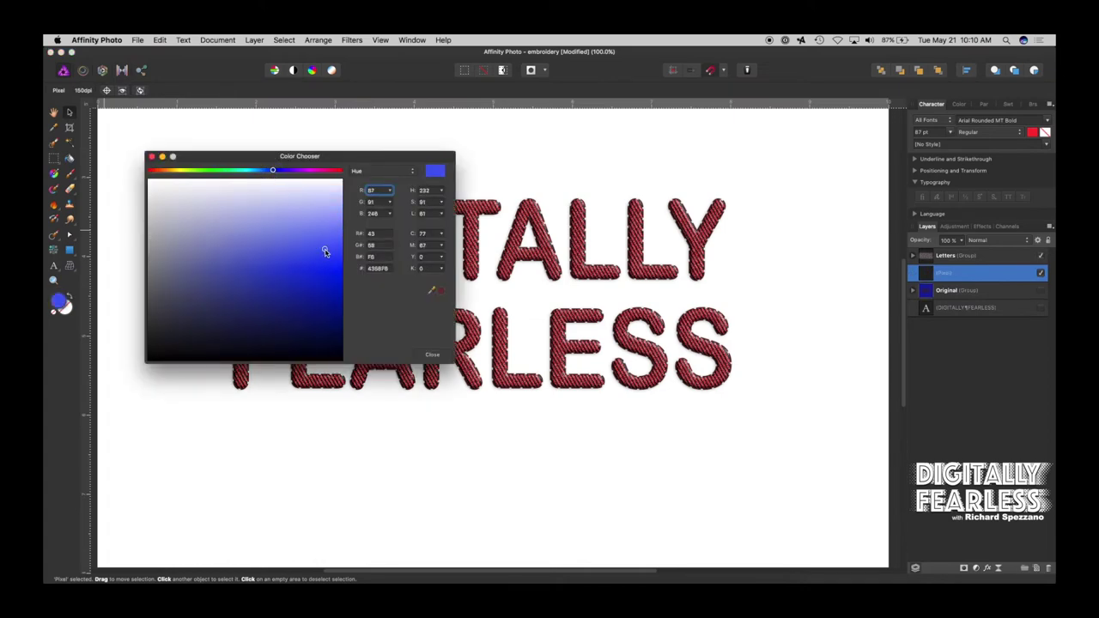
click(327, 257)
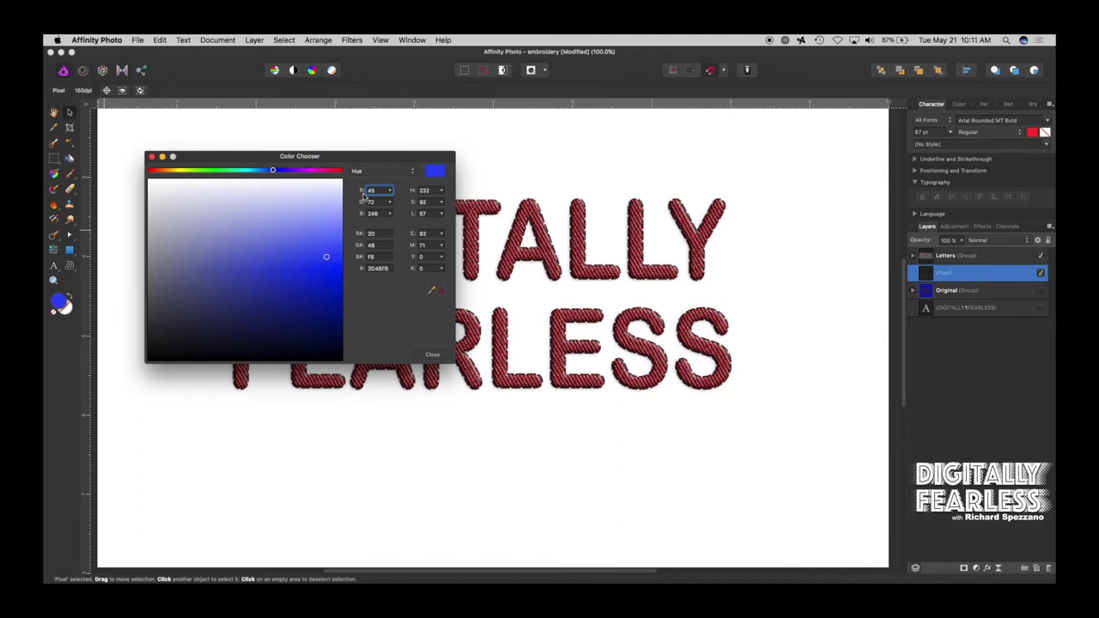
Step: Flood fill the new pixel layer with the blue colour as a background and close the colour chooser
click(69, 158)
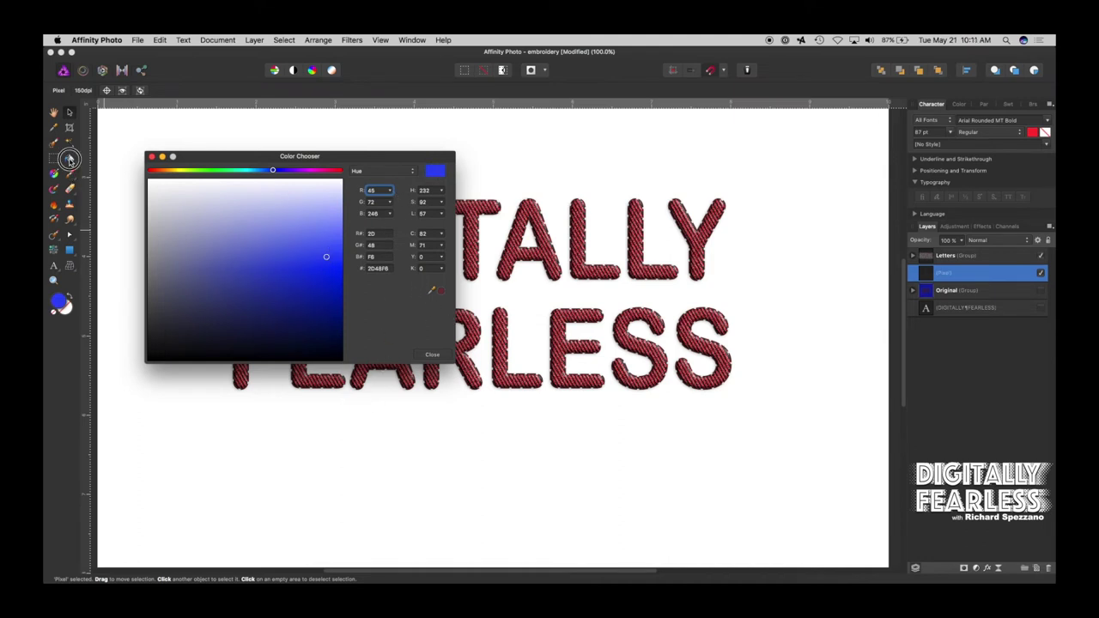
click(592, 160)
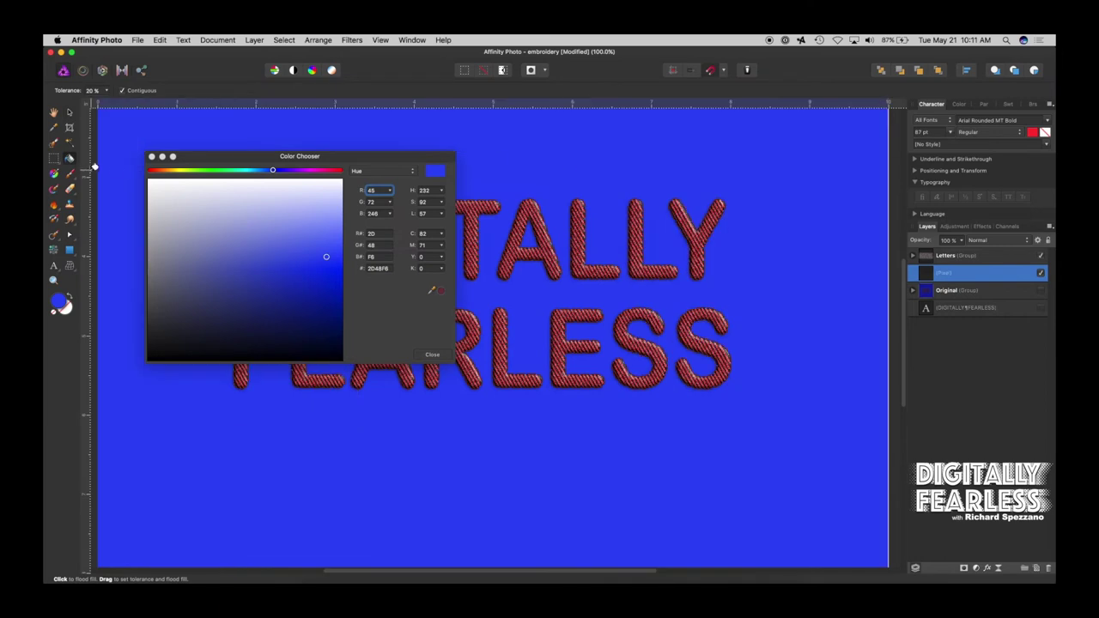
click(153, 158)
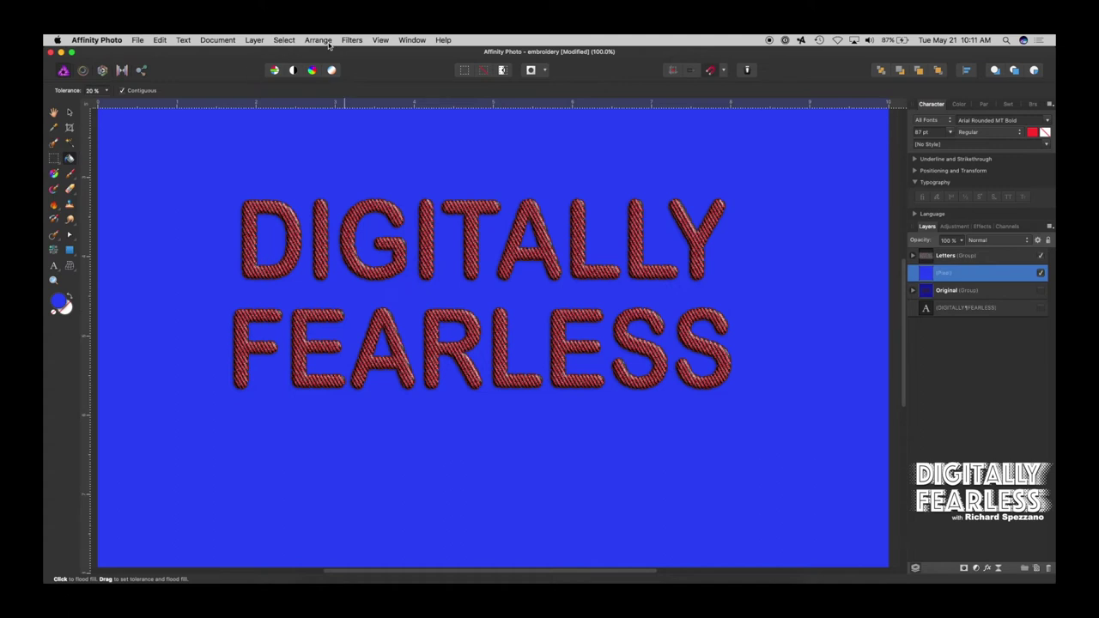
Step: Add a live Halftone filter to the blue background layer and set its screen type to Line
click(244, 41)
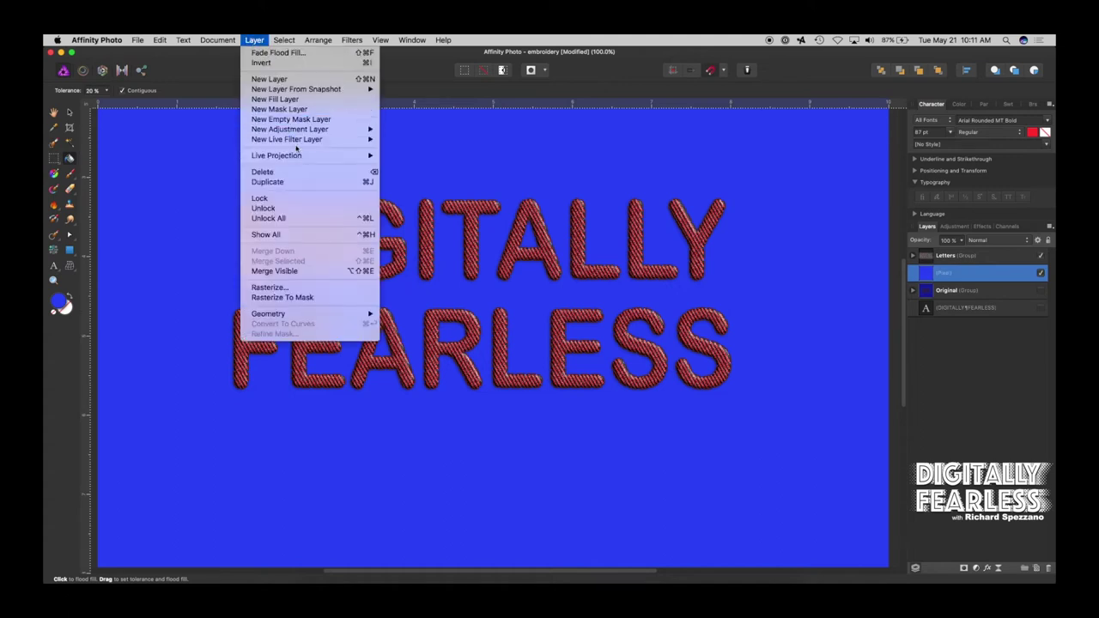
mouse_move(299, 140)
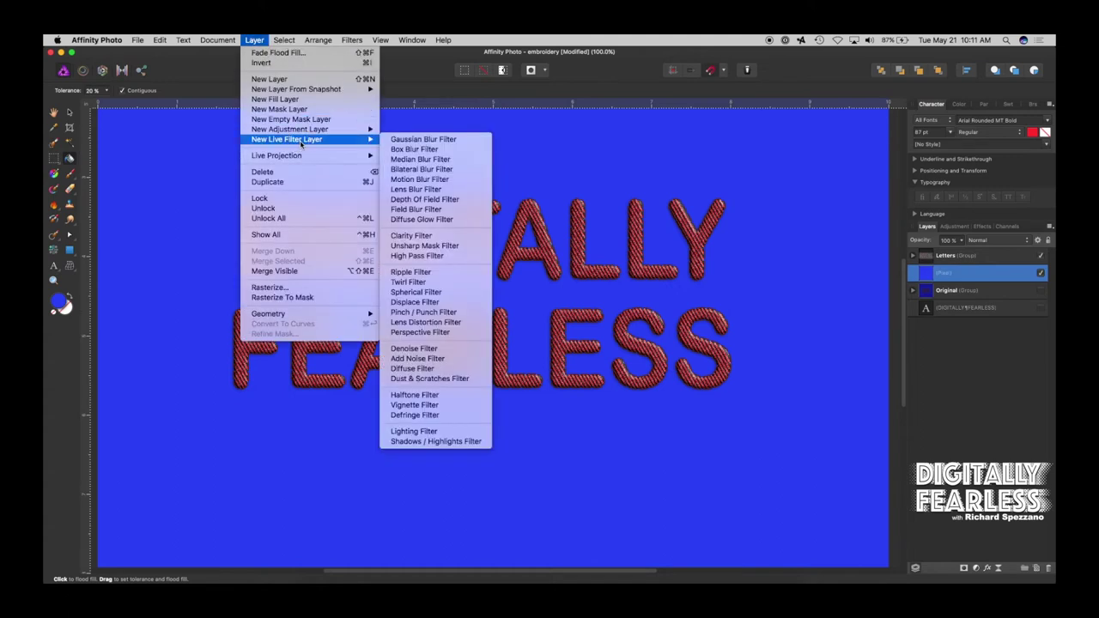
click(410, 395)
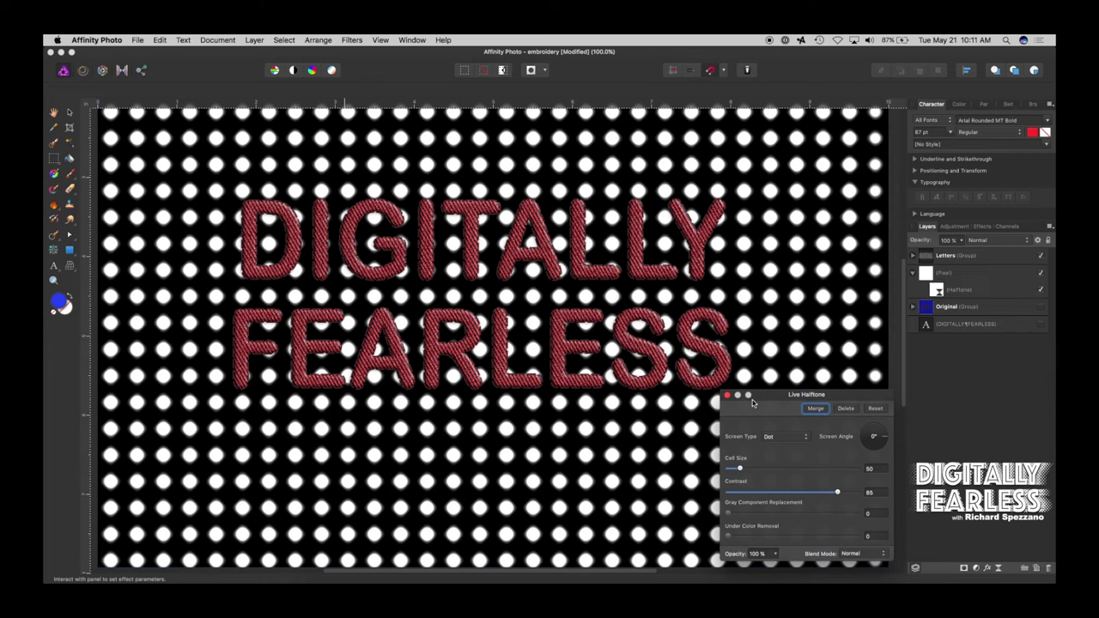
click(783, 437)
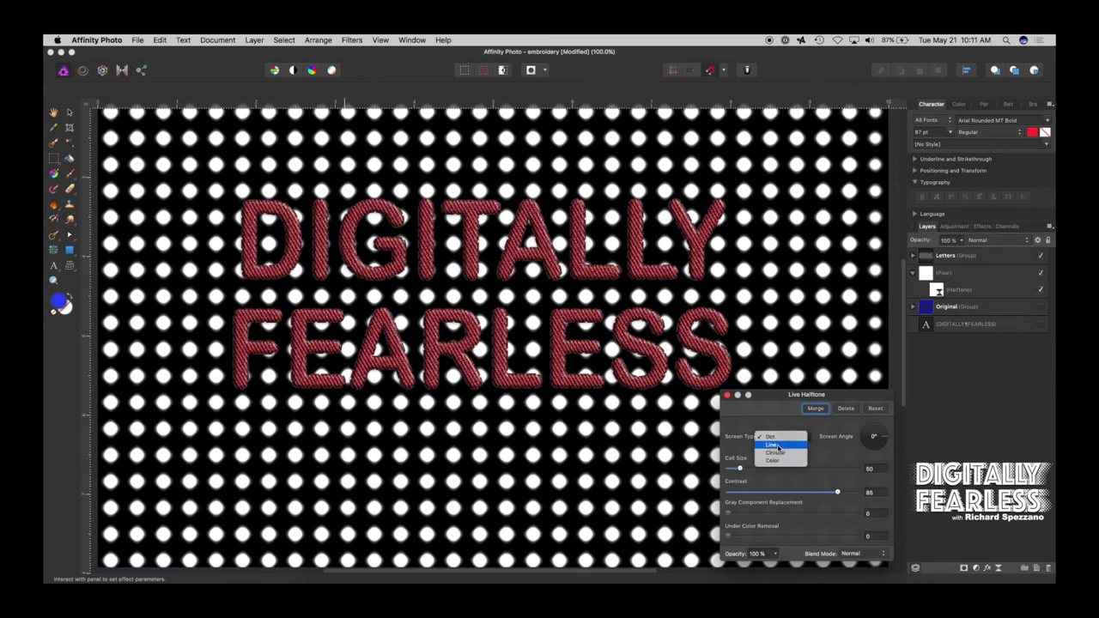
click(778, 446)
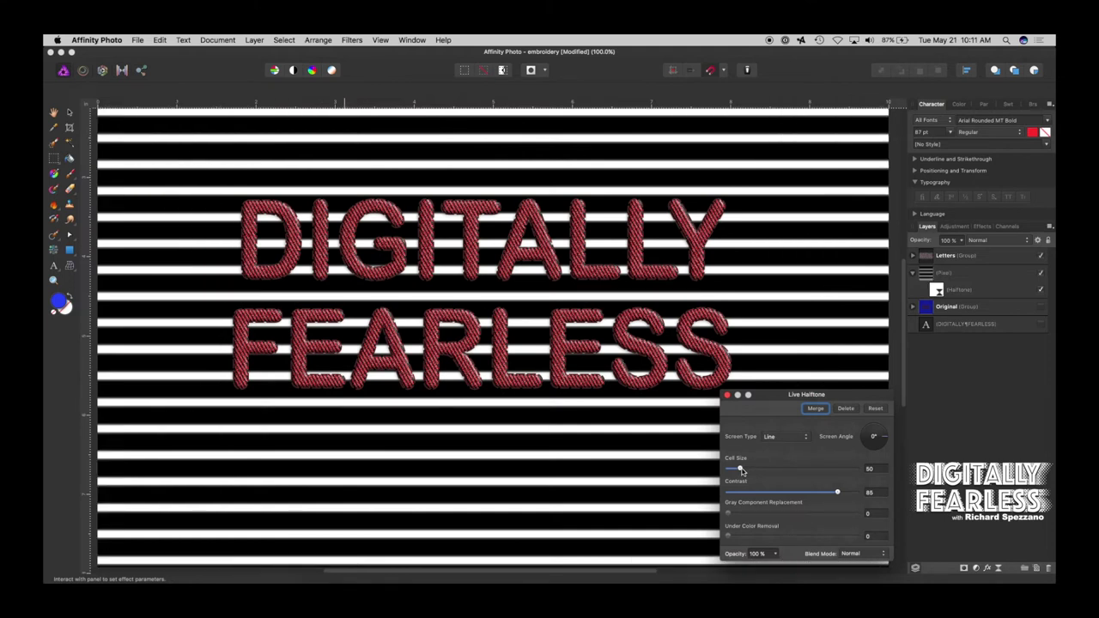
Step: Set the halftone filter's cell size to 4 and its screen angle to 30°
drag(741, 471, 724, 468)
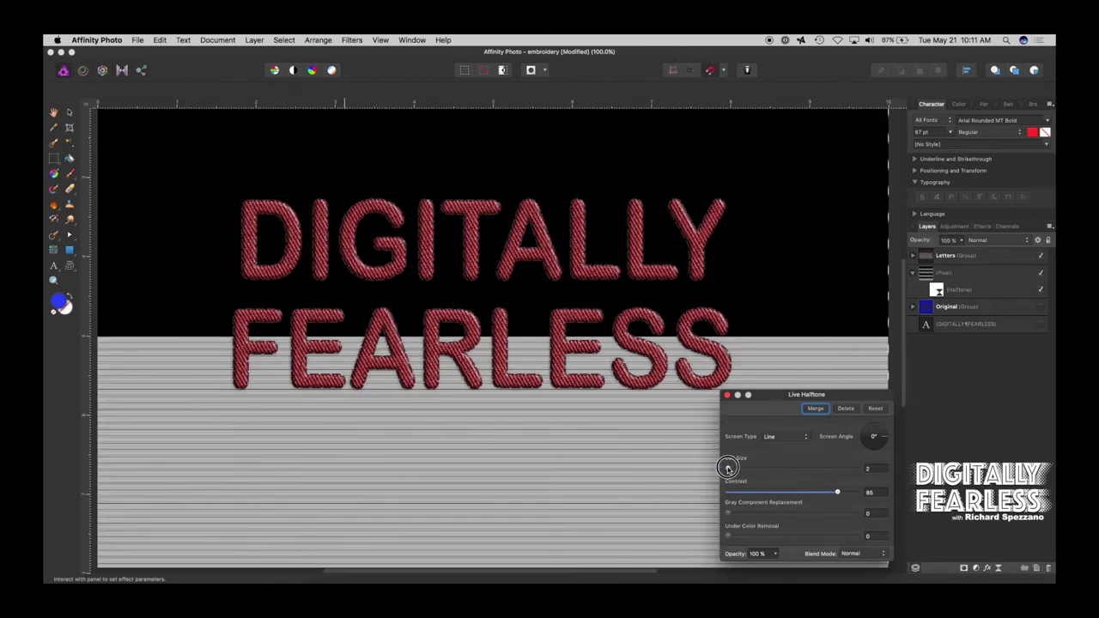
click(875, 470)
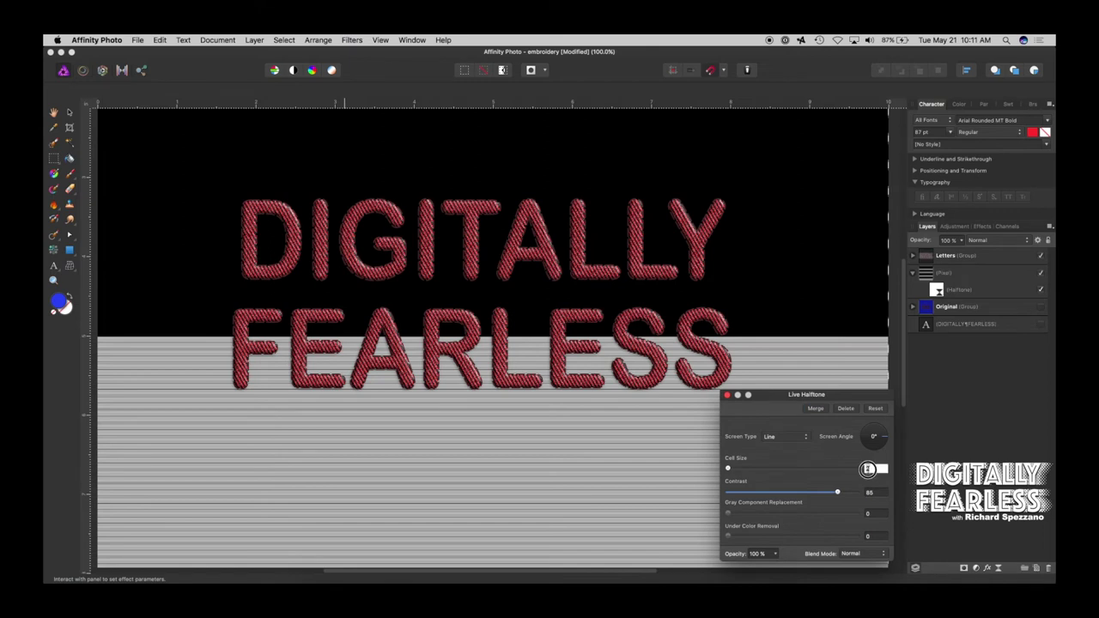
text(4)
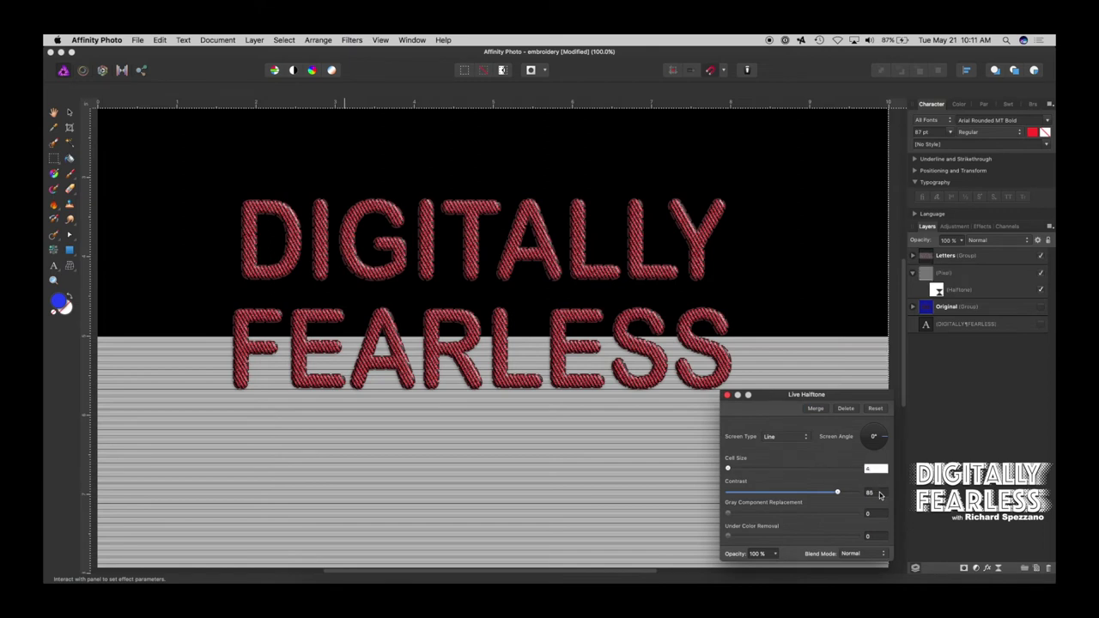
click(876, 492)
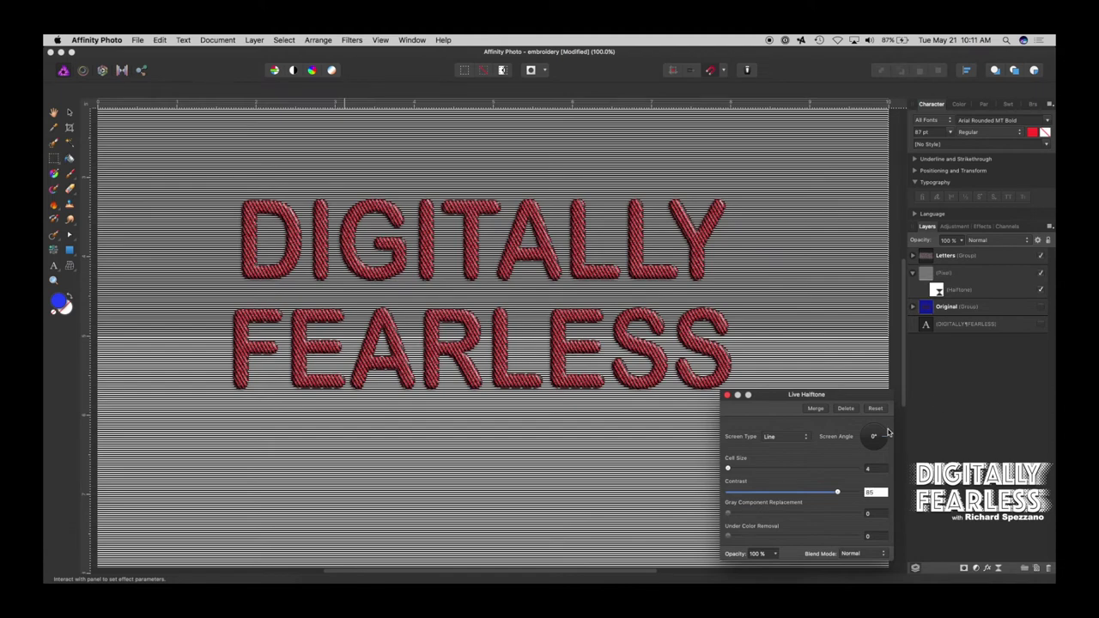
drag(890, 433, 874, 436)
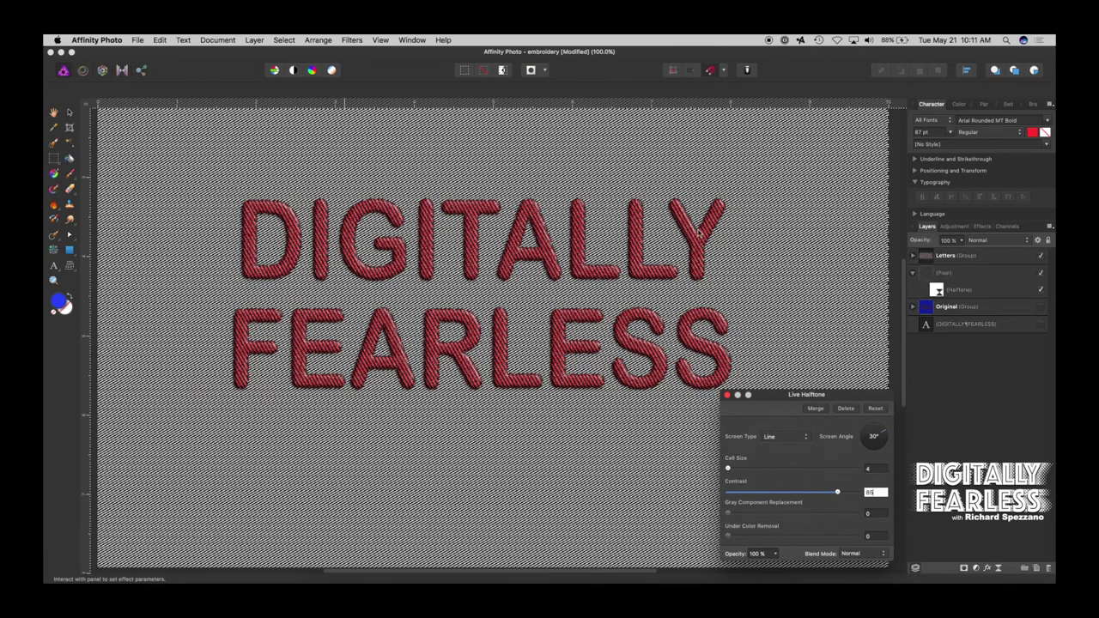
Step: Try the Color and Luminosity blend modes on the halftone filter
click(852, 554)
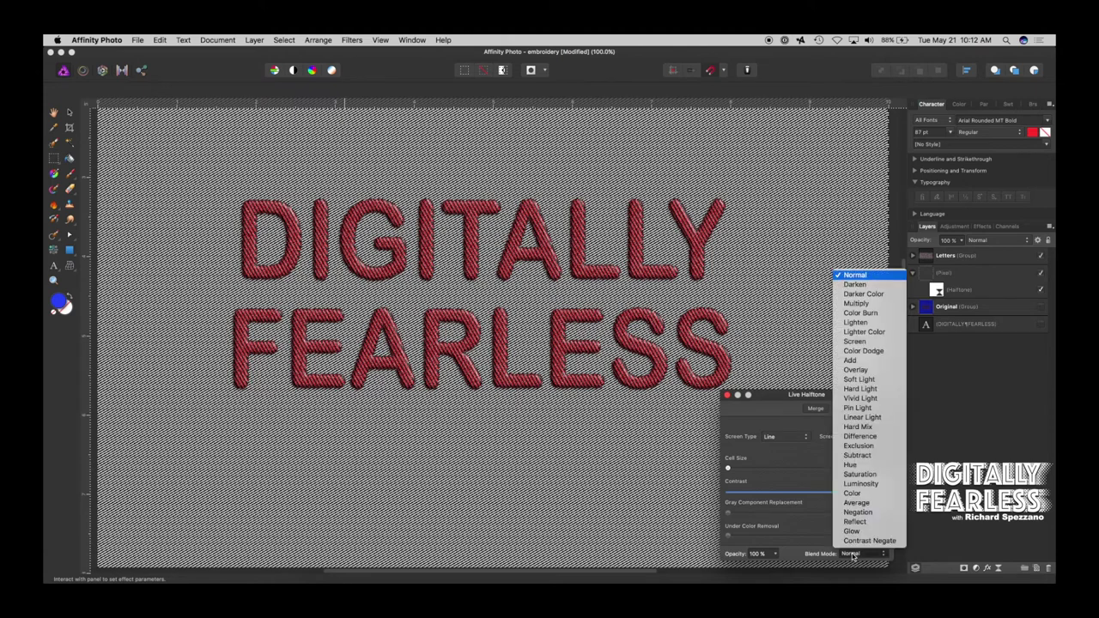
click(854, 493)
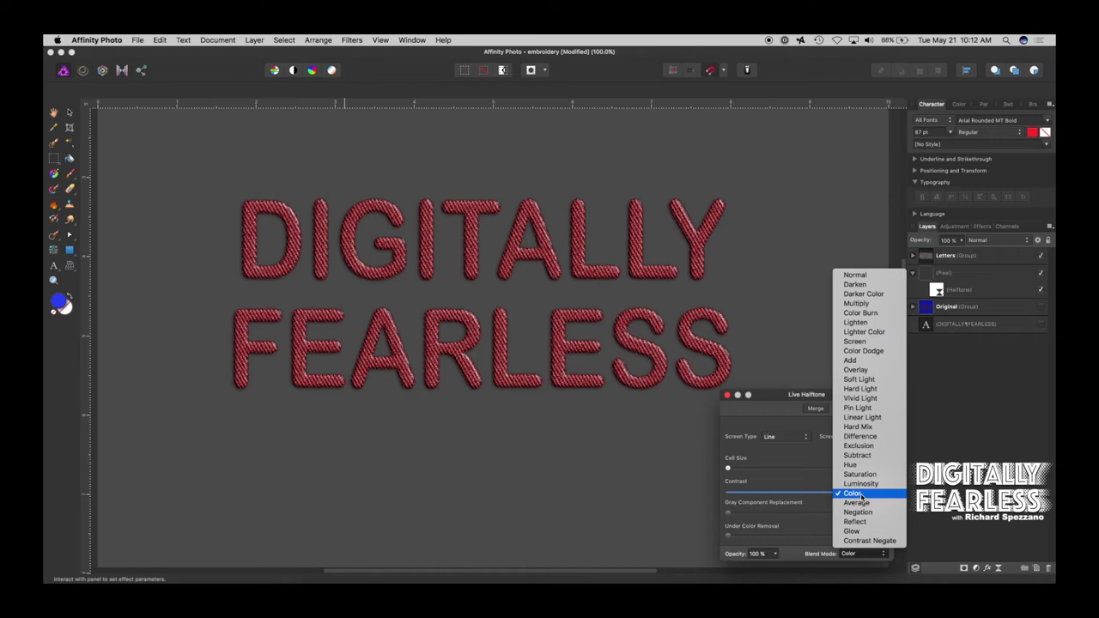
click(855, 274)
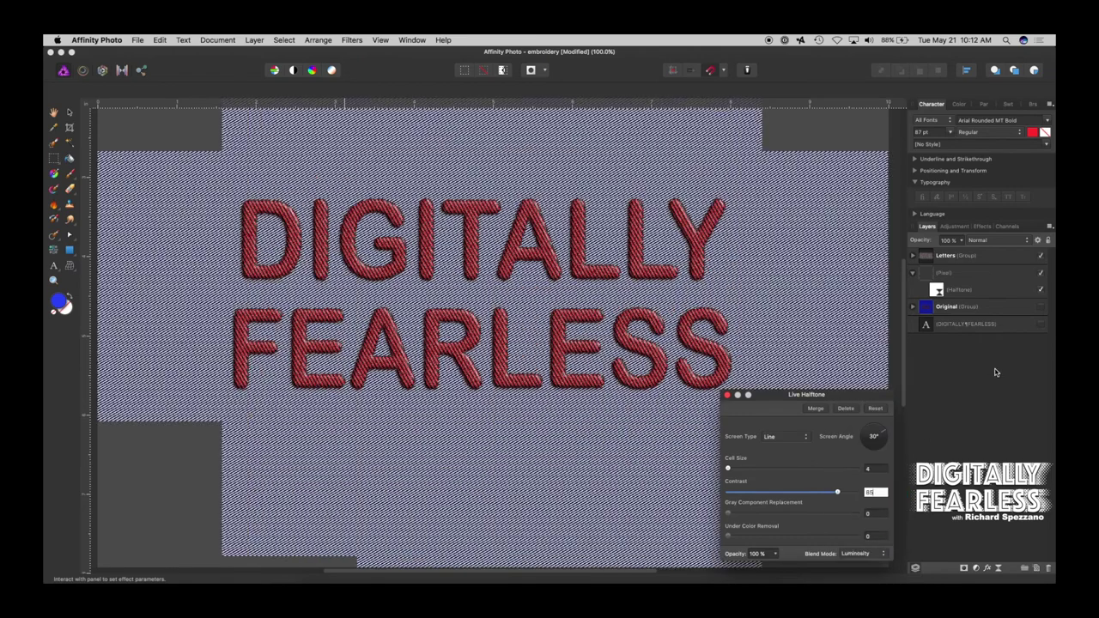
Step: Duplicate the blue background layer with its halftone filter hidden, and remove the filter from the lower copy
click(930, 274)
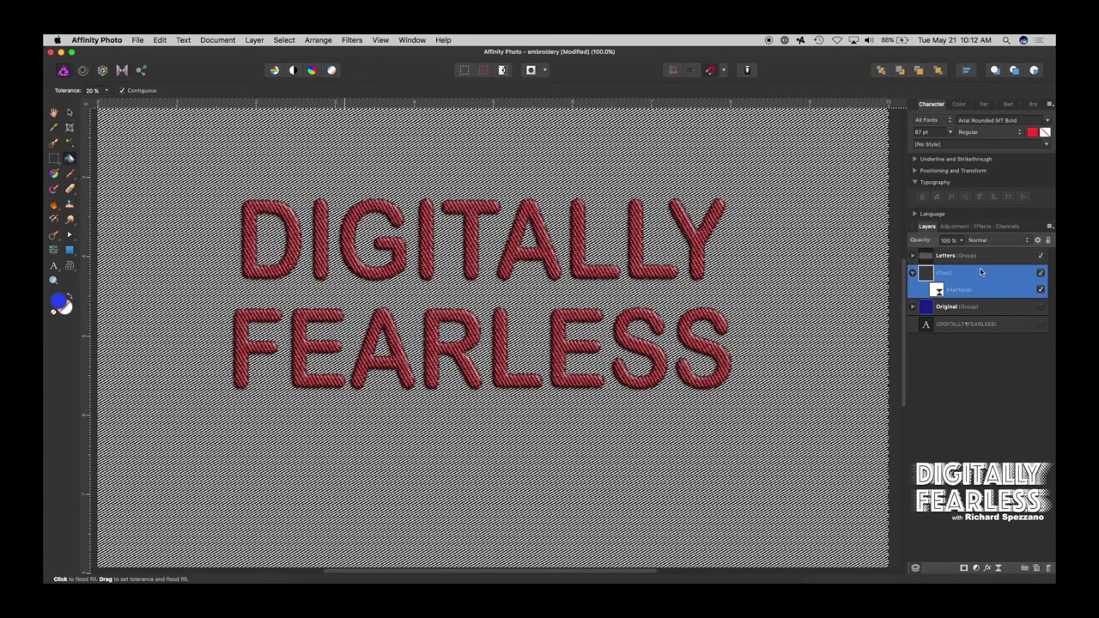
click(1040, 290)
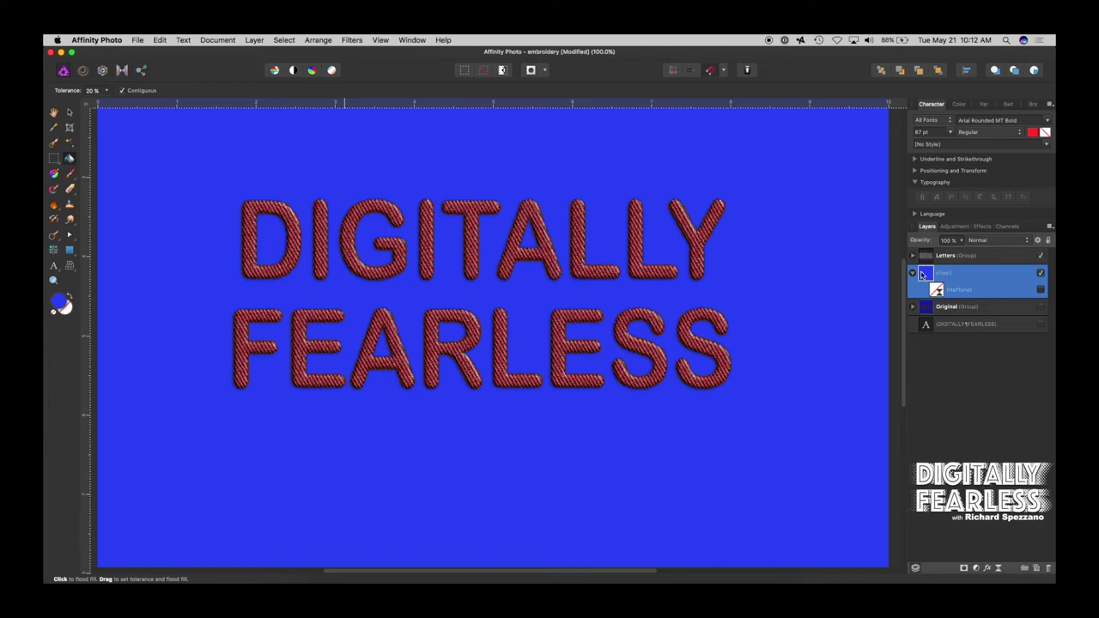
key(super+shift+n)
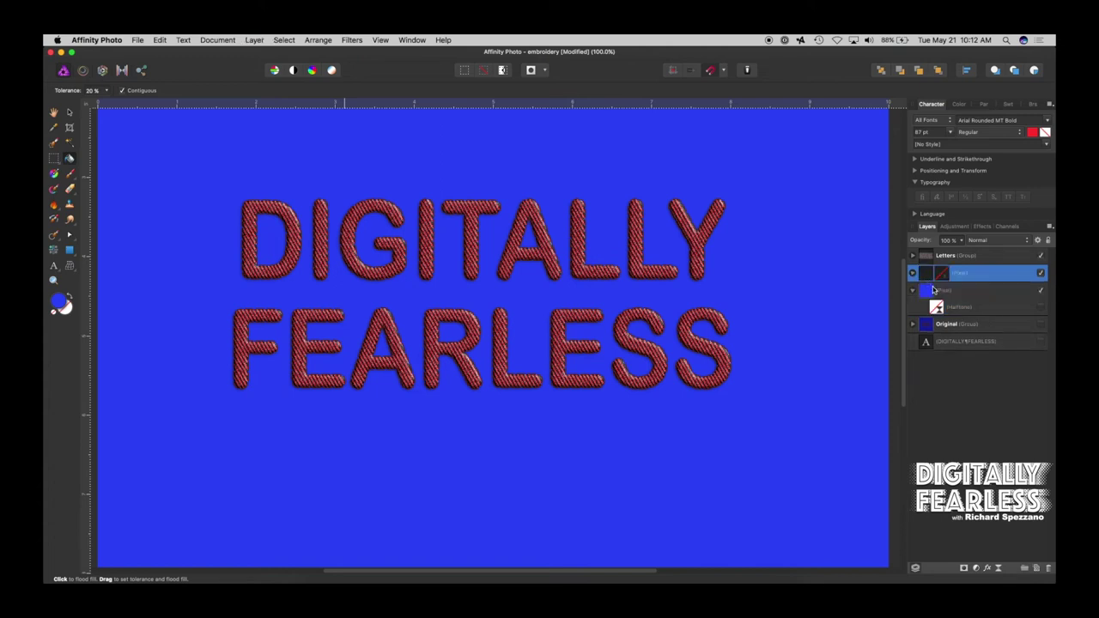
key(alt+BackSpace)
click(939, 307)
key(super+e)
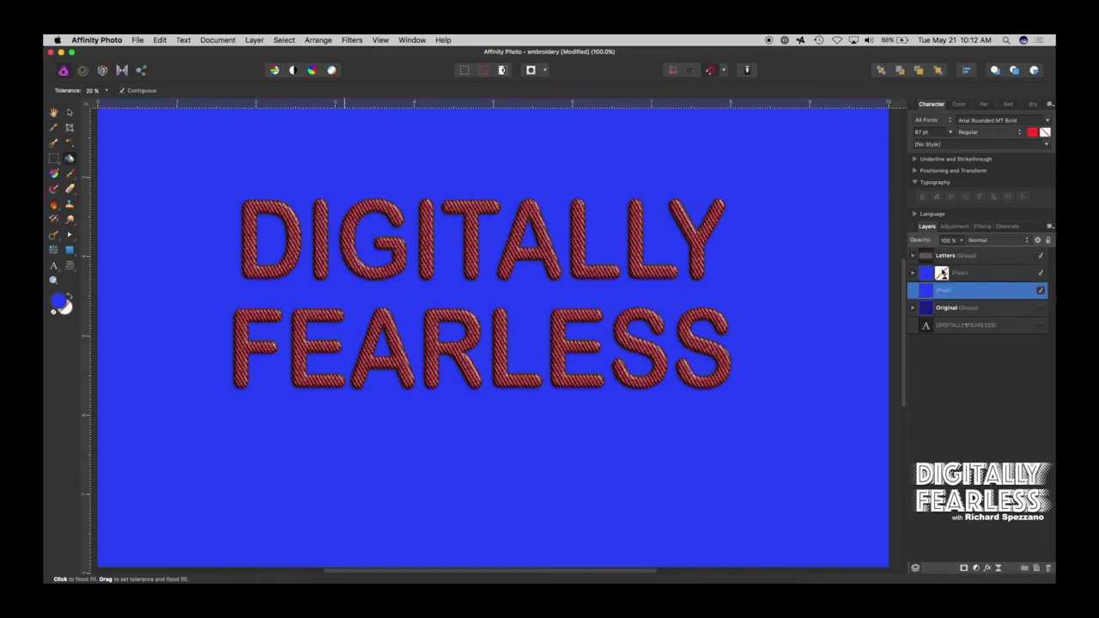
Step: Turn the halftone filter on the upper blue layer back on and open its settings
click(913, 273)
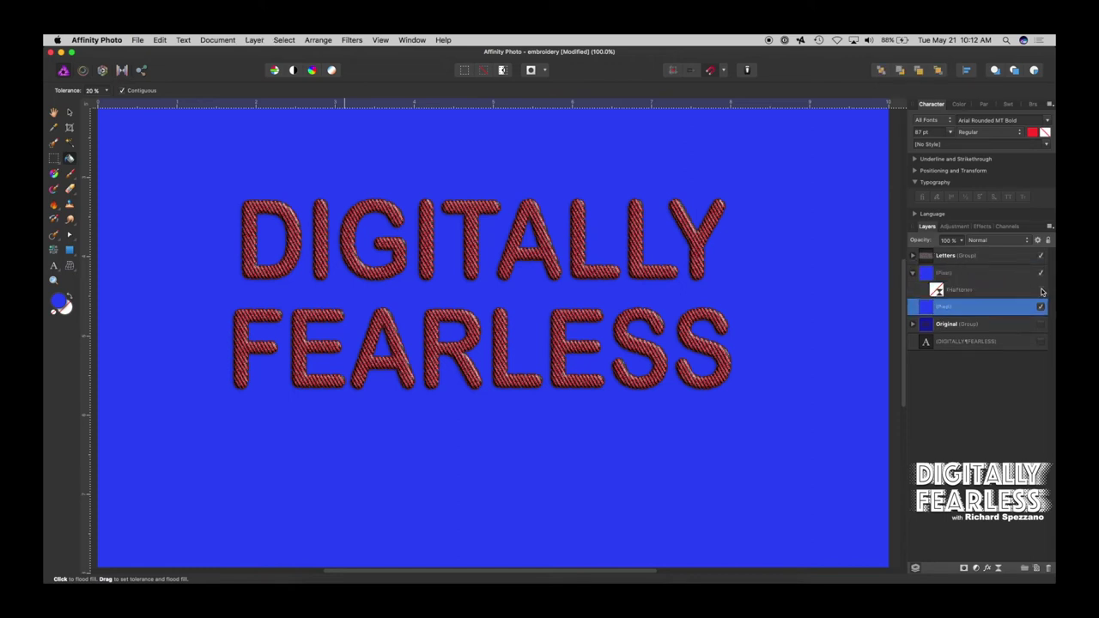
click(1041, 291)
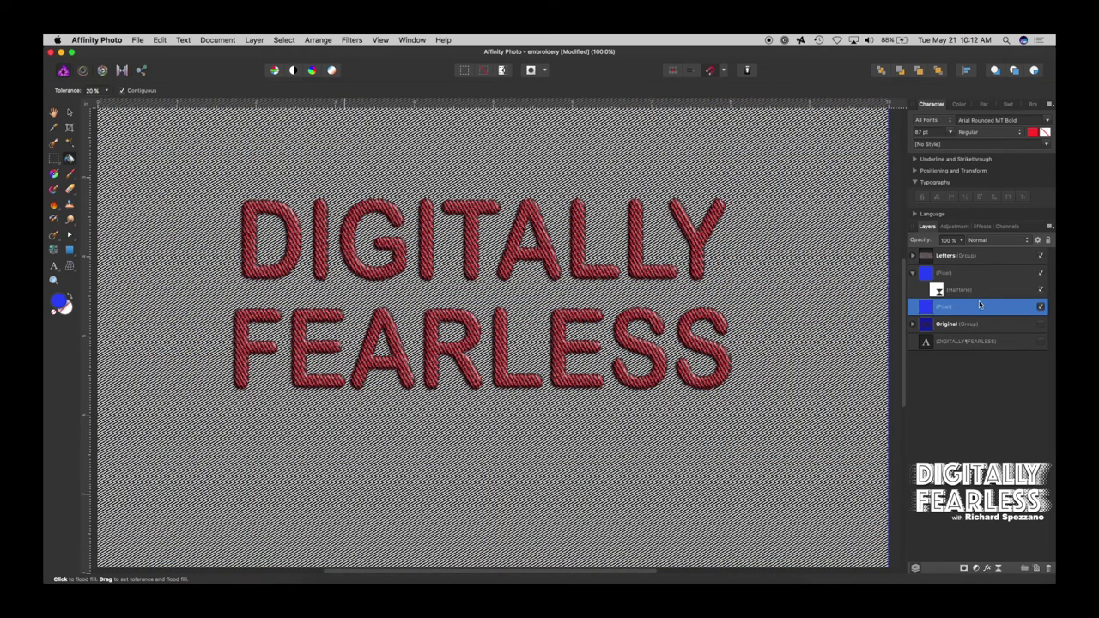
double_click(938, 292)
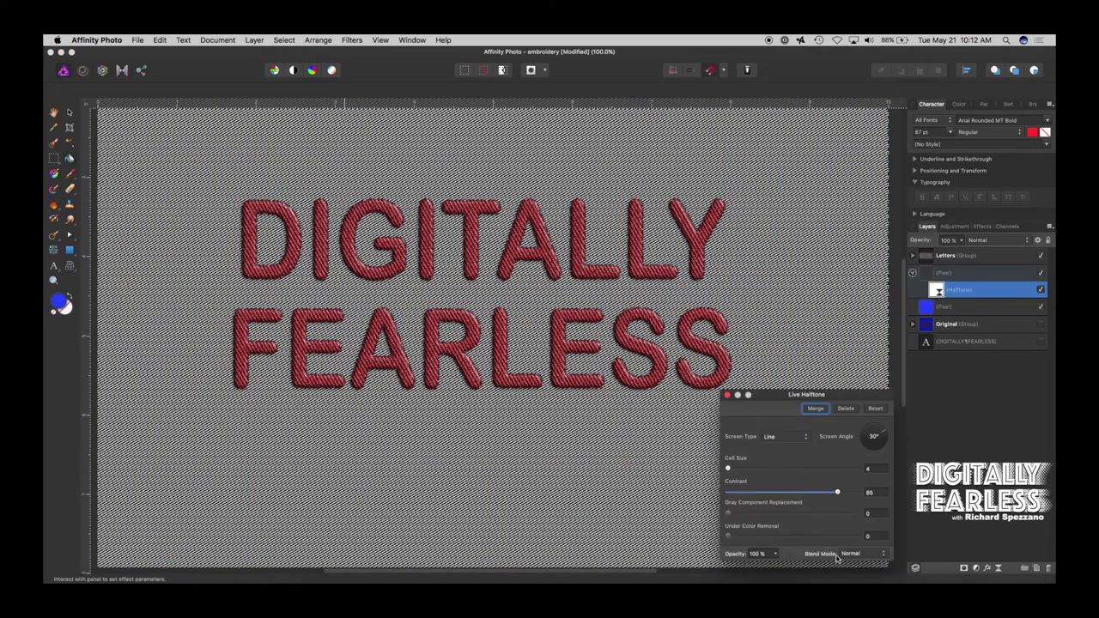
Step: Preview the halftone filter's blend modes one after another, from Darken through Overlay and Difference to Luminosity and beyond
click(857, 552)
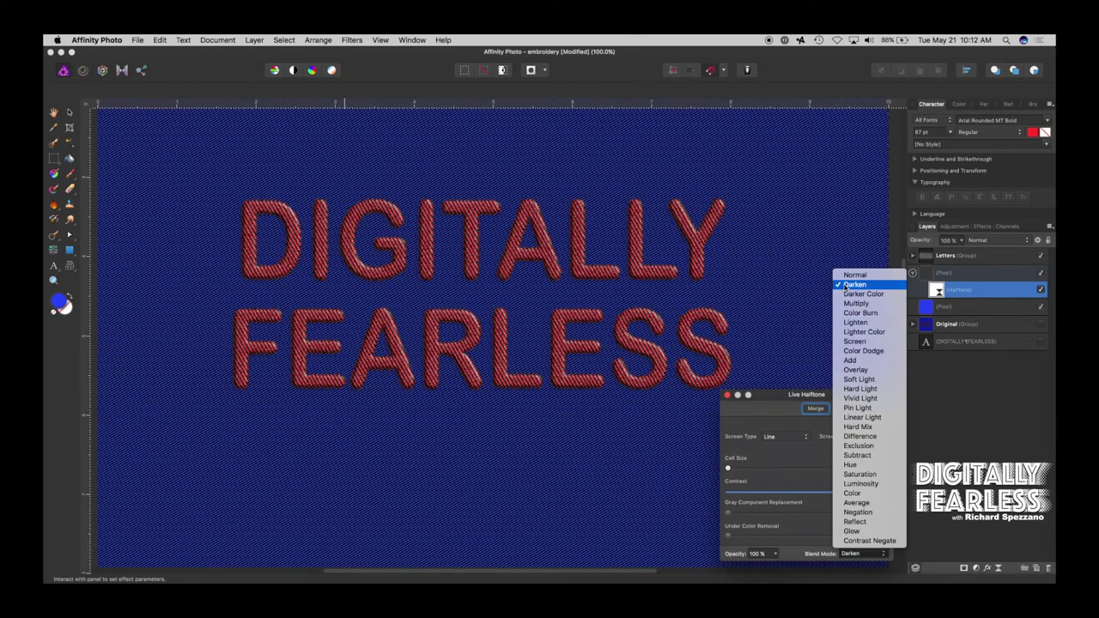
key(Down)
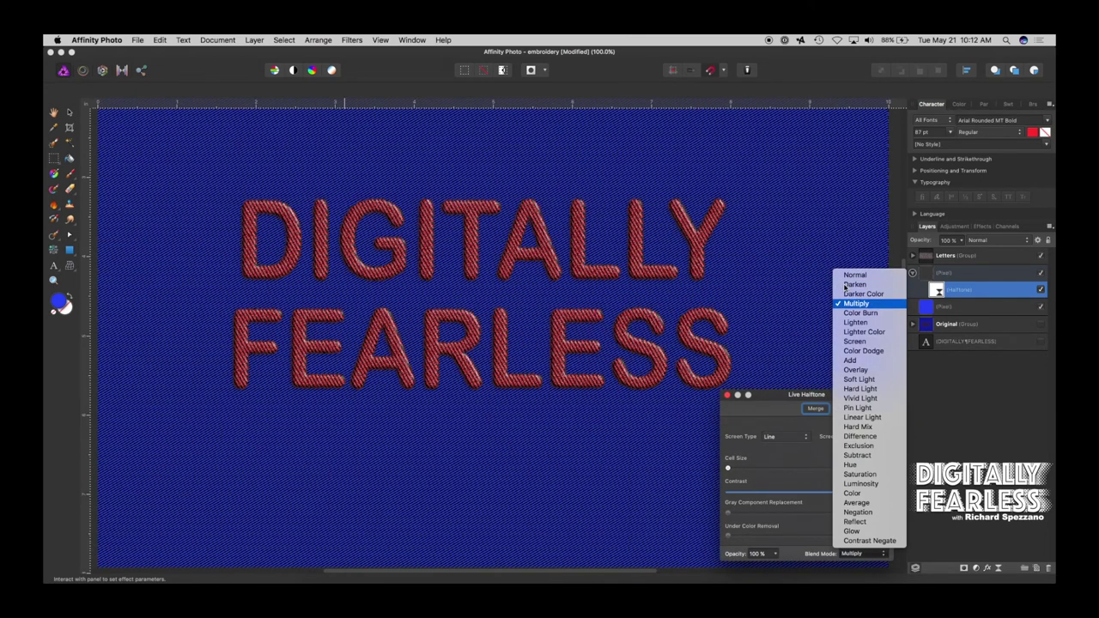
key(Down)
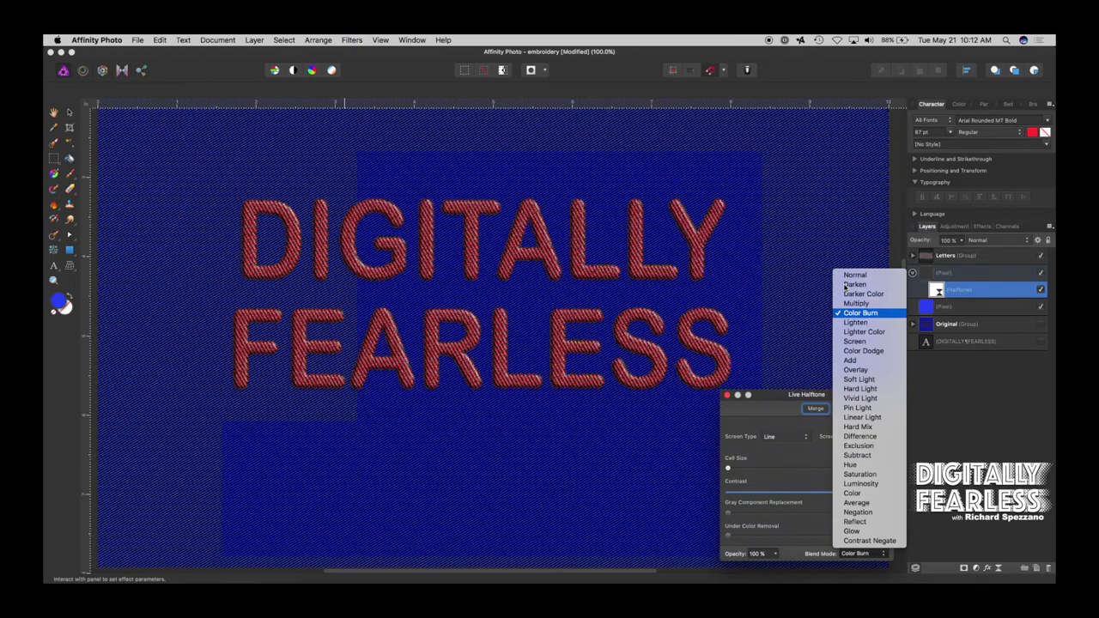
key(Down)
key(Down)
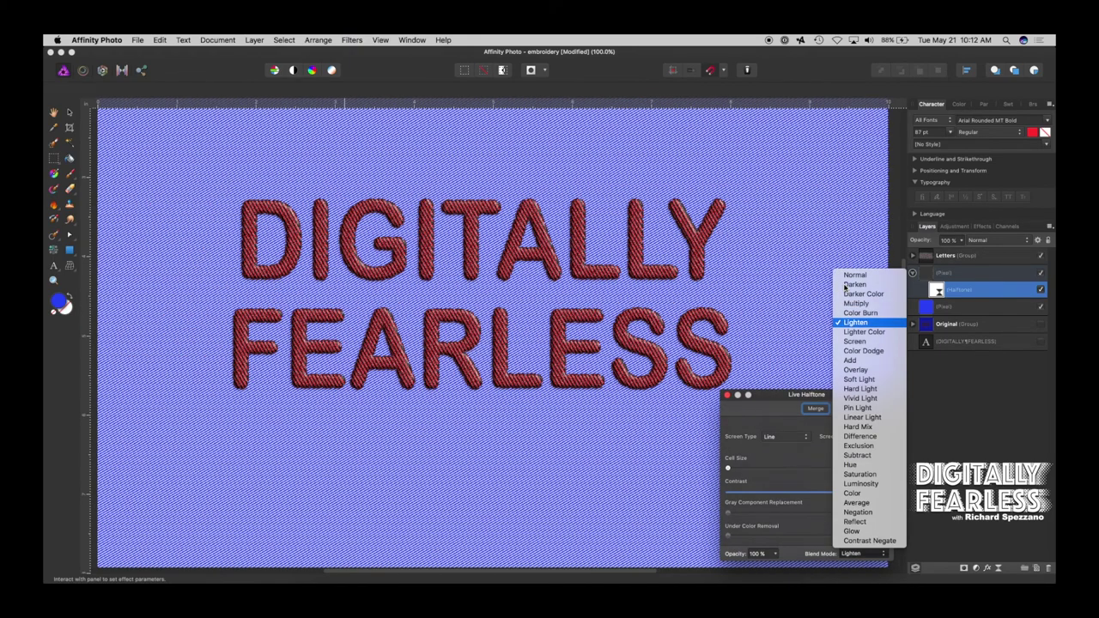
key(Down)
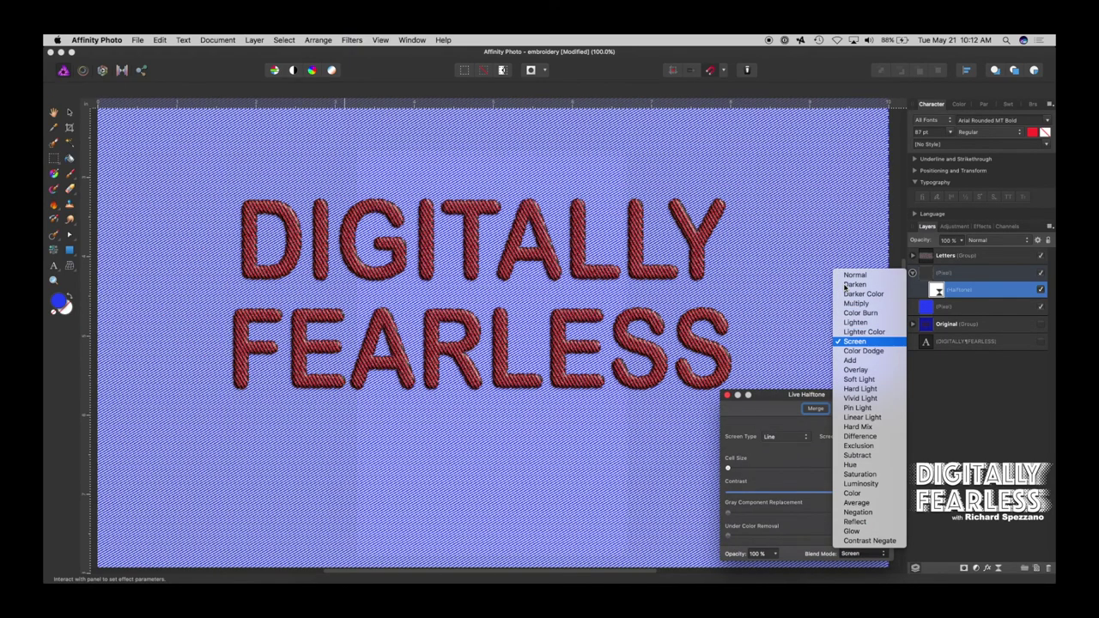
key(Down)
key(Down)
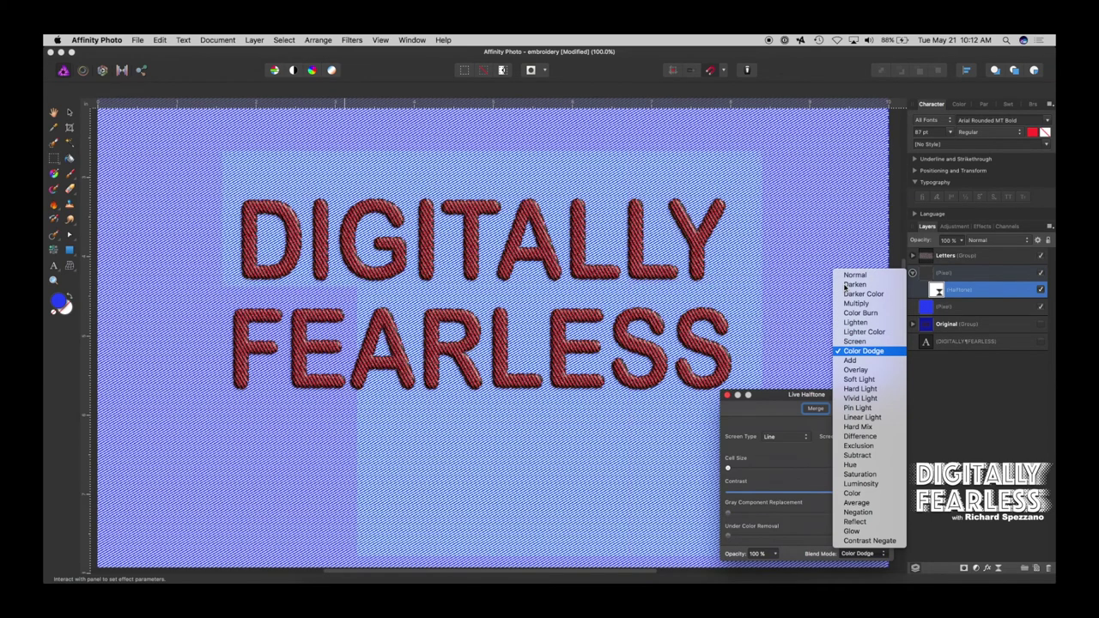
key(Down)
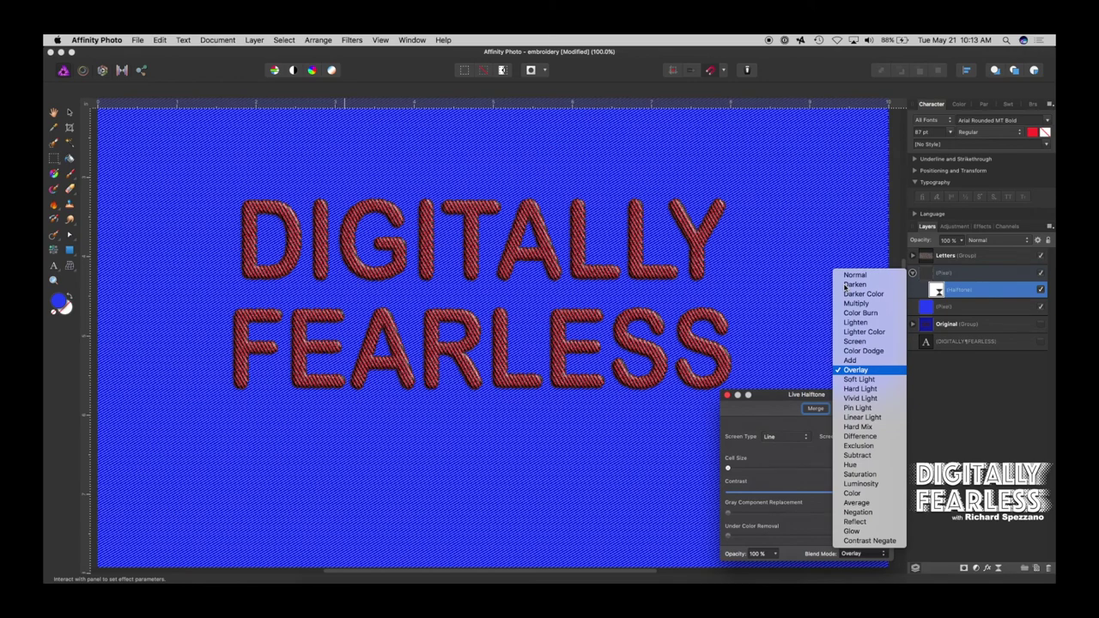
key(Down)
key(Down)
key(Down)
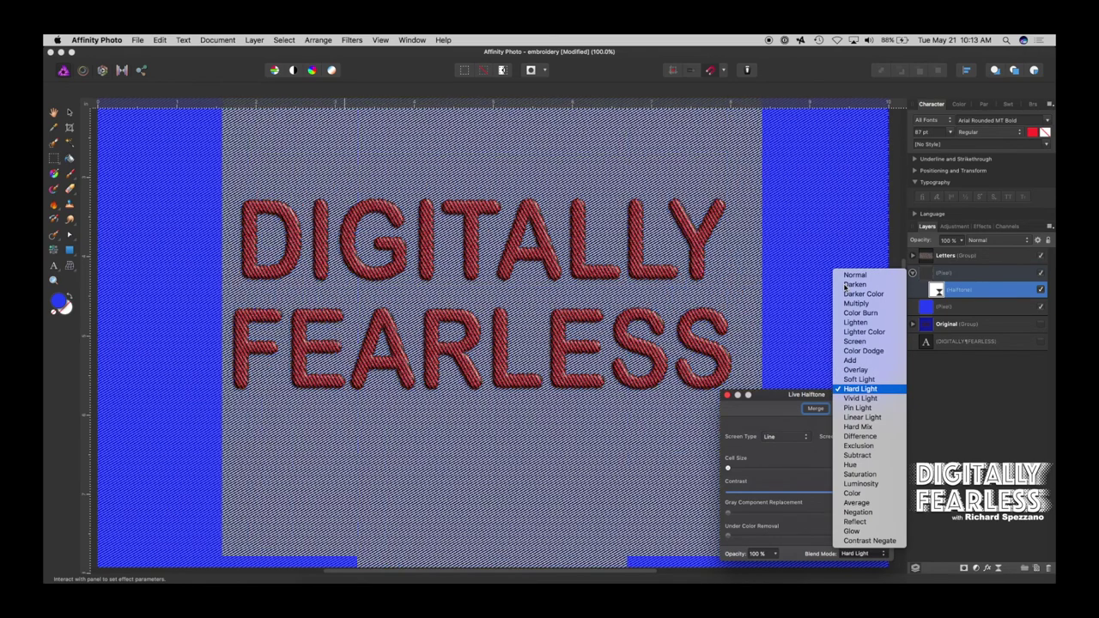
key(Down)
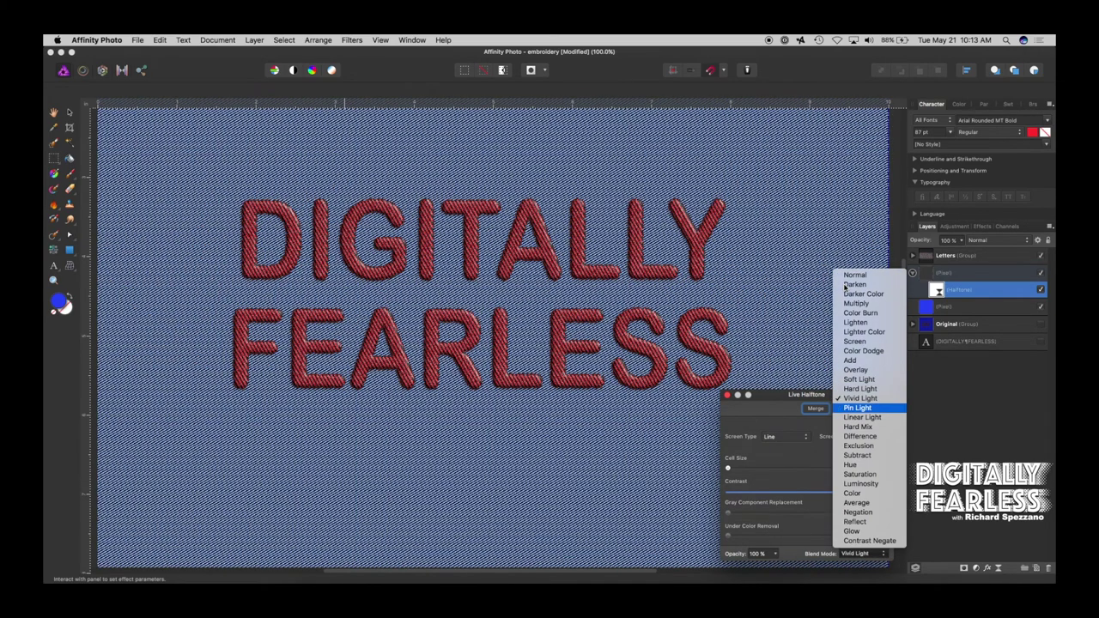
key(Down)
key(Down)
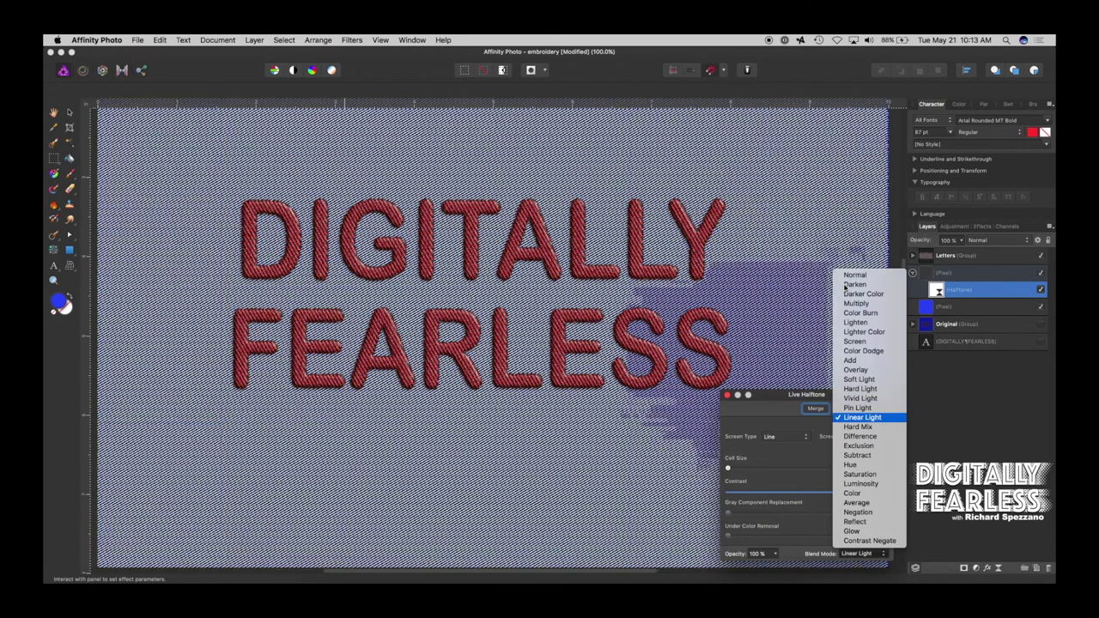
key(Down)
key(Down)
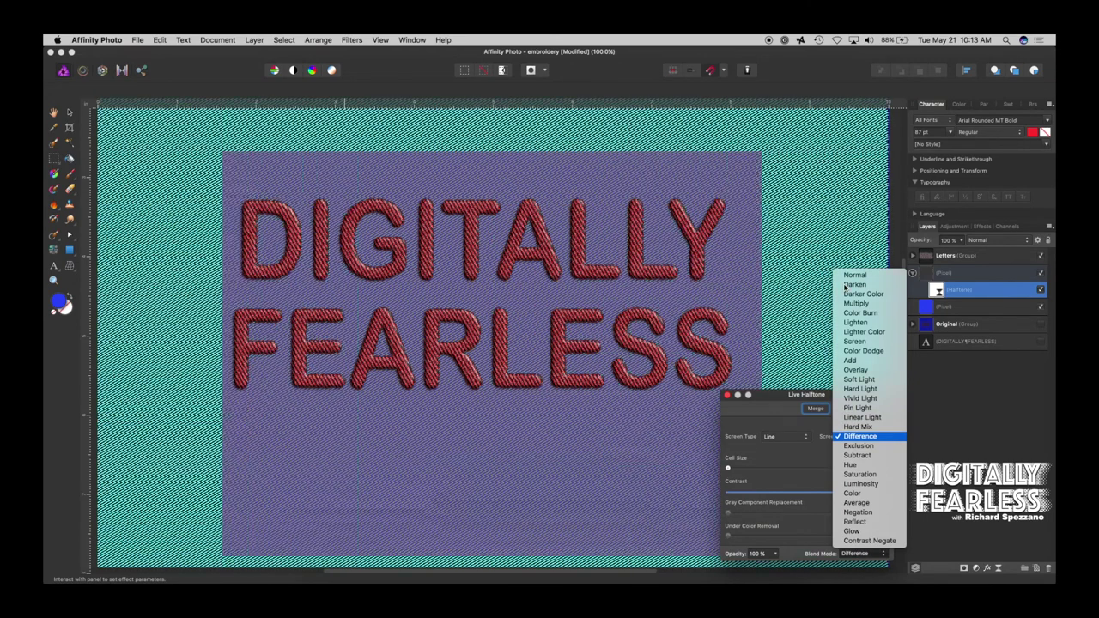
key(Down)
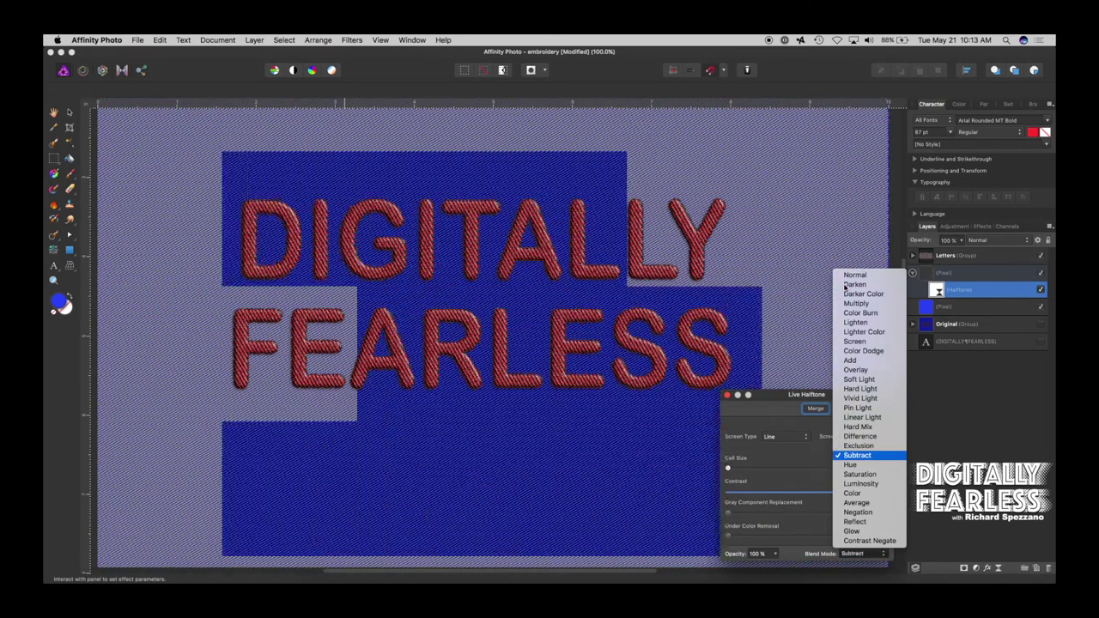
key(Down)
key(Down)
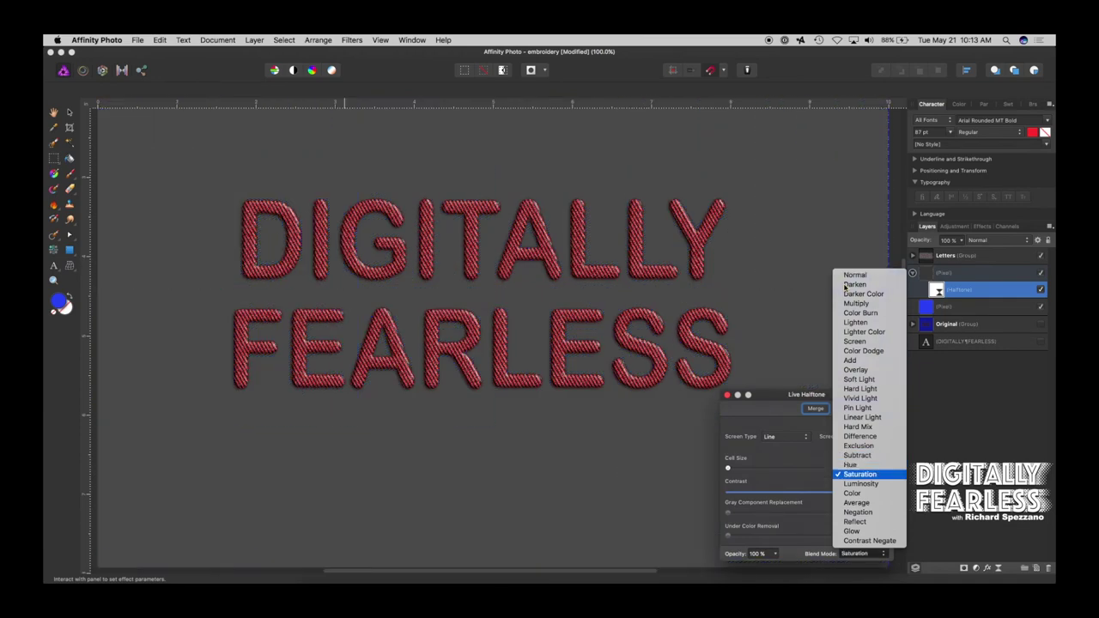
key(Down)
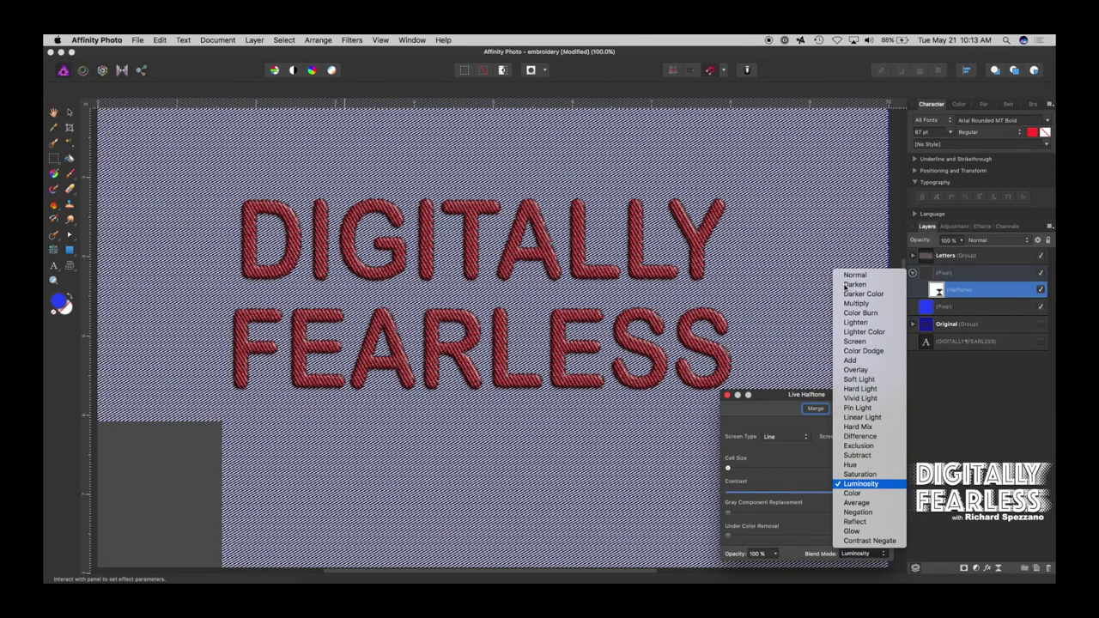
key(Down)
key(Down)
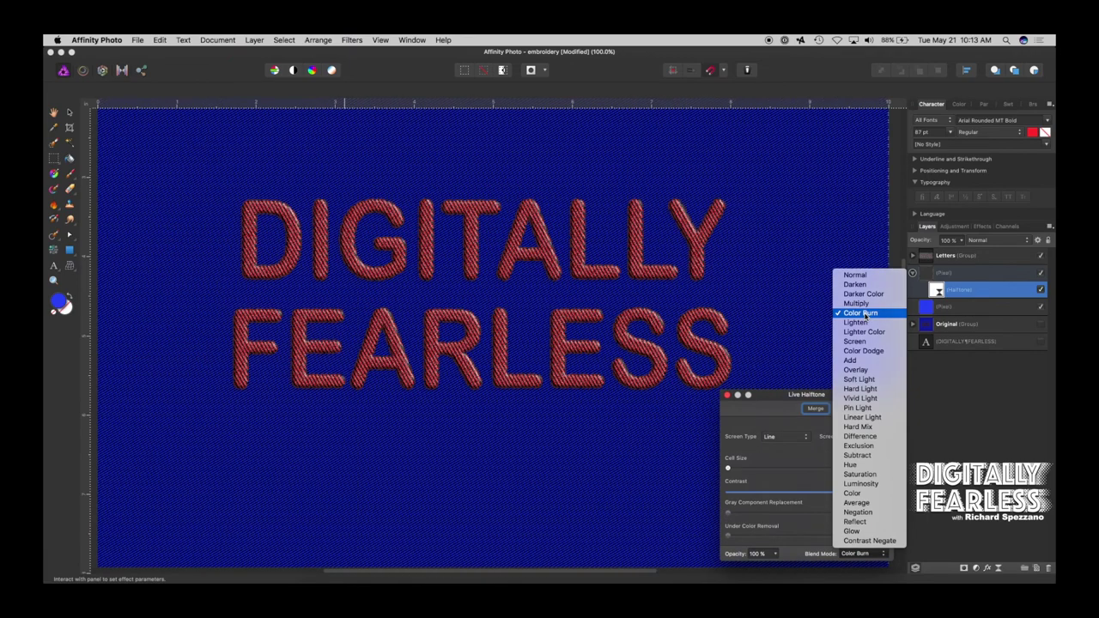
Step: Set the halftone filter's blend mode to Color Burn and close its settings
key(Up)
key(Up)
key(Up)
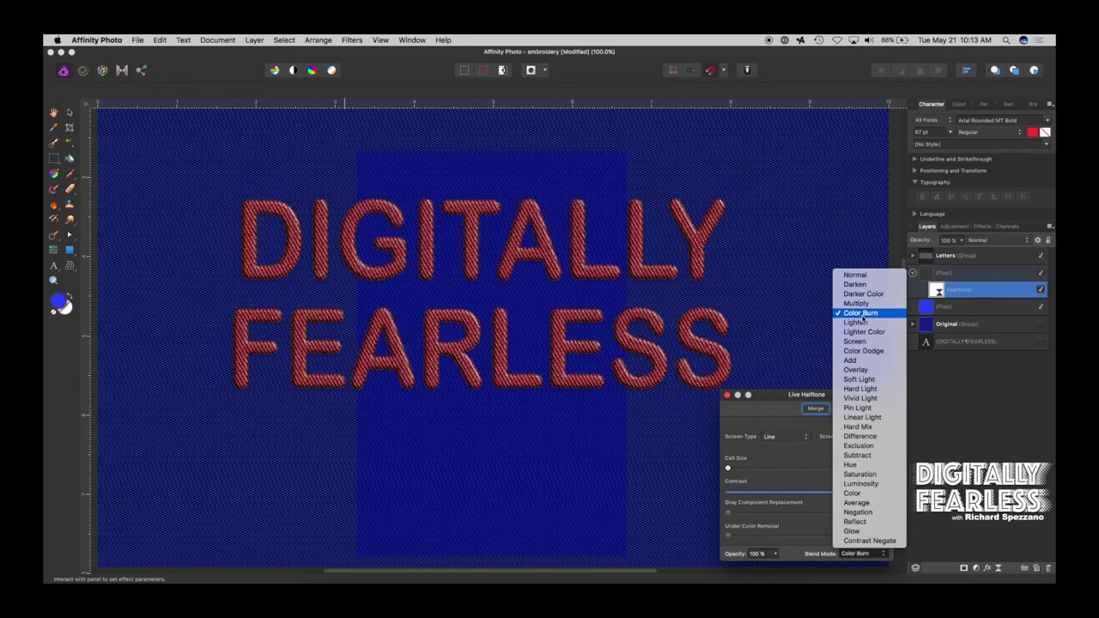
click(861, 315)
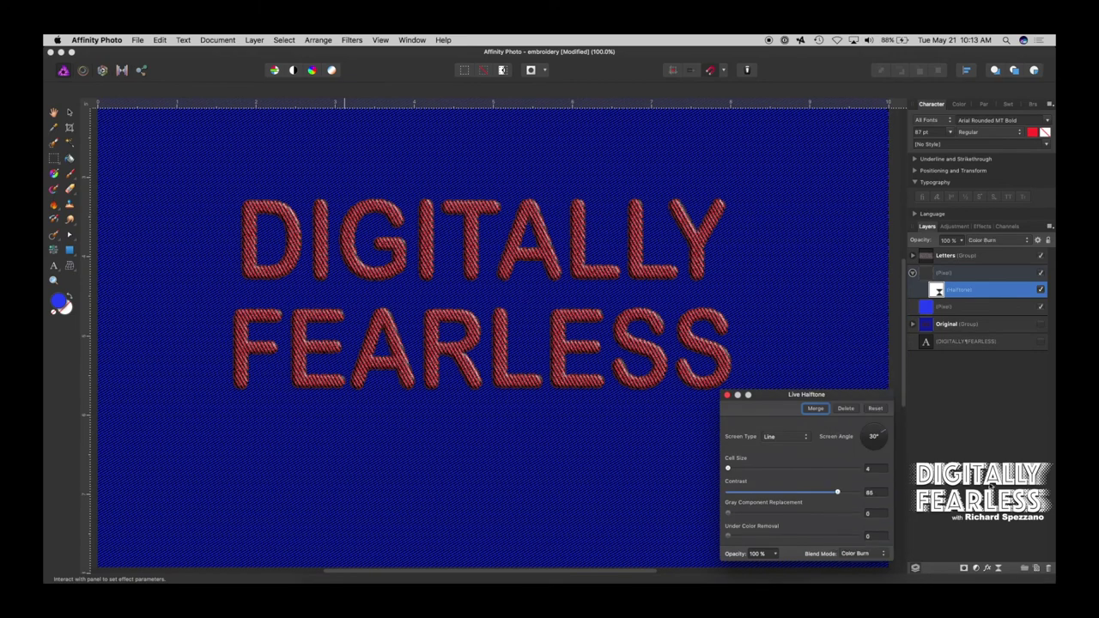
click(728, 397)
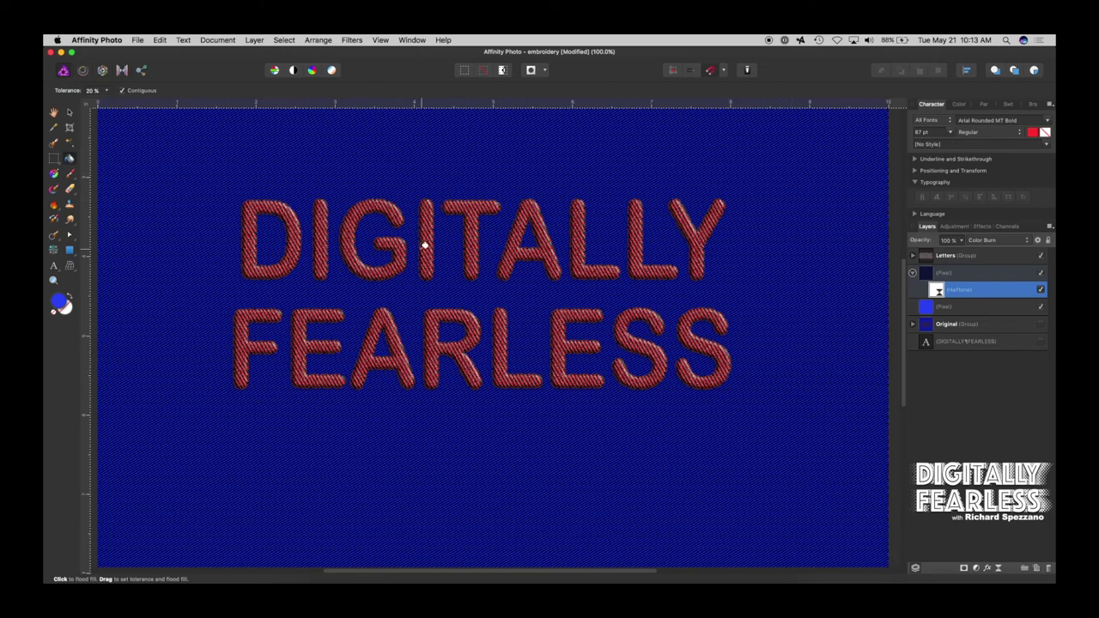
Step: Group the halftone-filtered layer with the plain blue layer below it and name the group Denim
scroll(424, 245, up, 2)
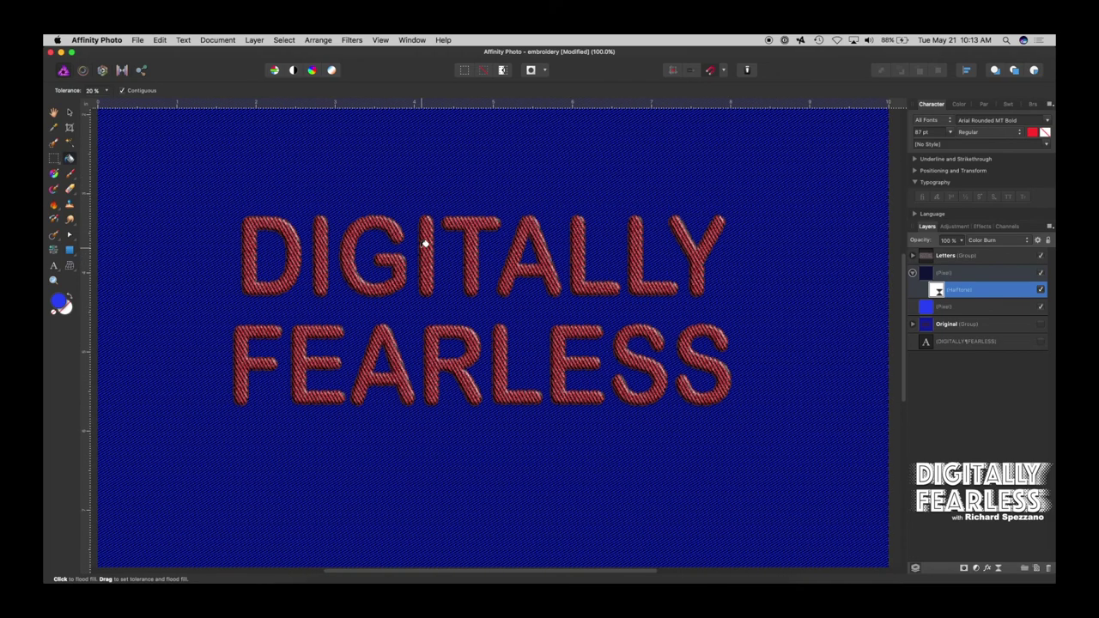
click(67, 113)
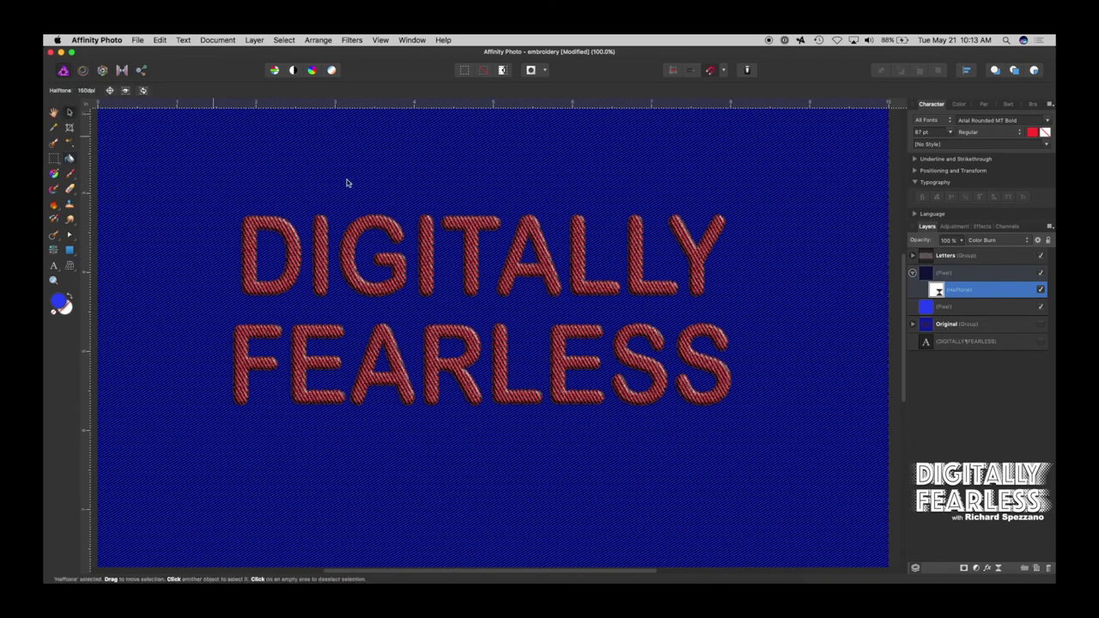
click(914, 274)
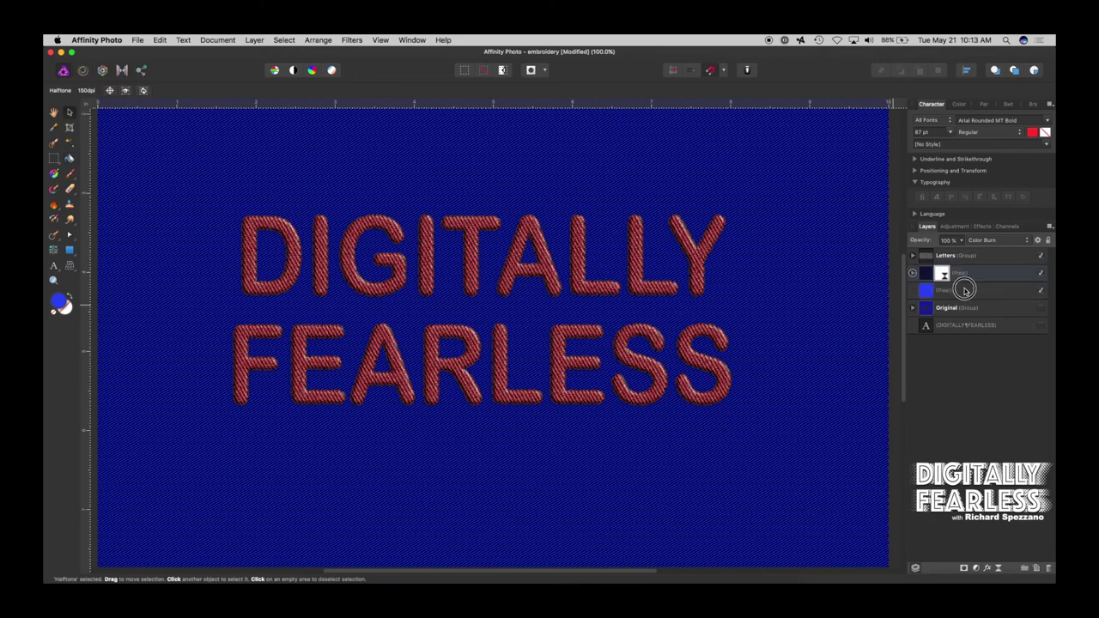
click(967, 292)
shift+click(968, 275)
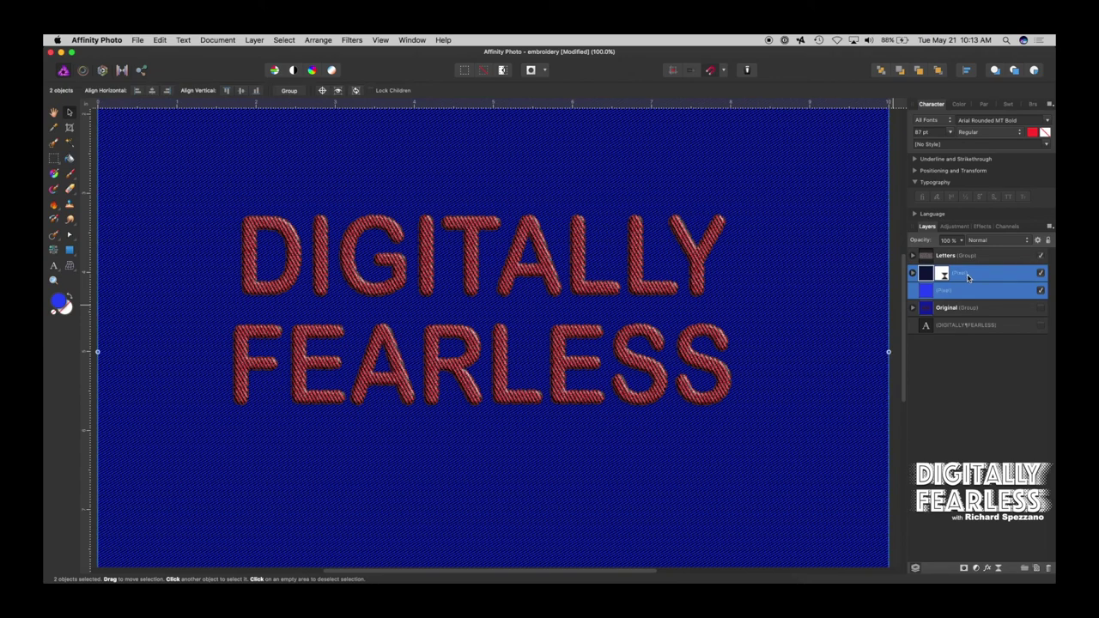
key(super+g)
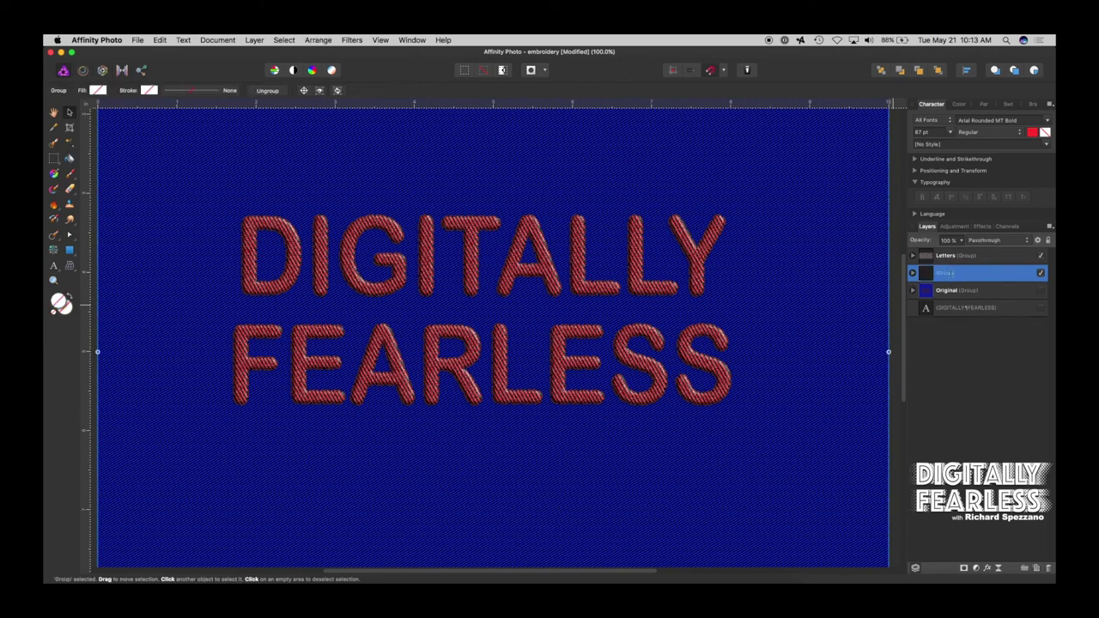
double_click(951, 273)
text(Denim)
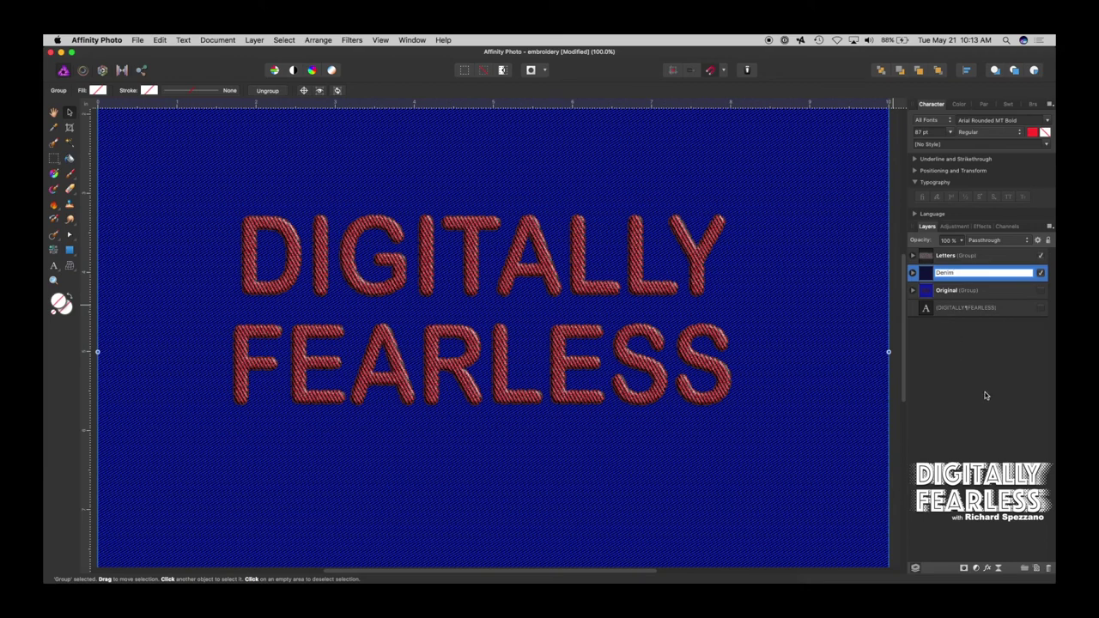
click(986, 404)
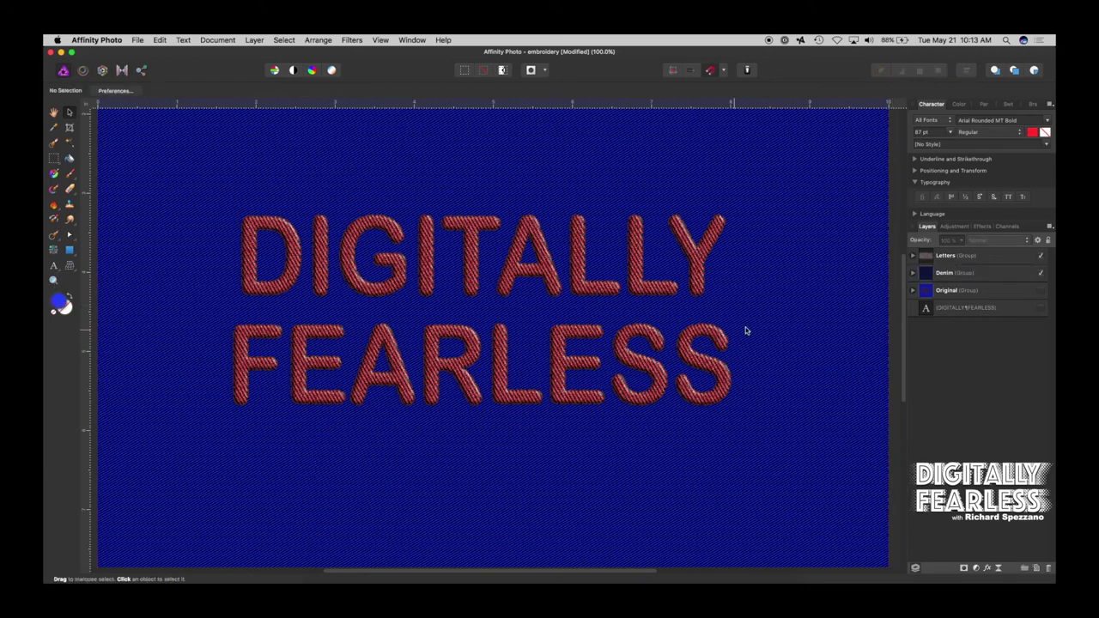
Step: Draw a rectangle framing both lines of lettering, directly above the Denim group, with a margin on every side
click(930, 271)
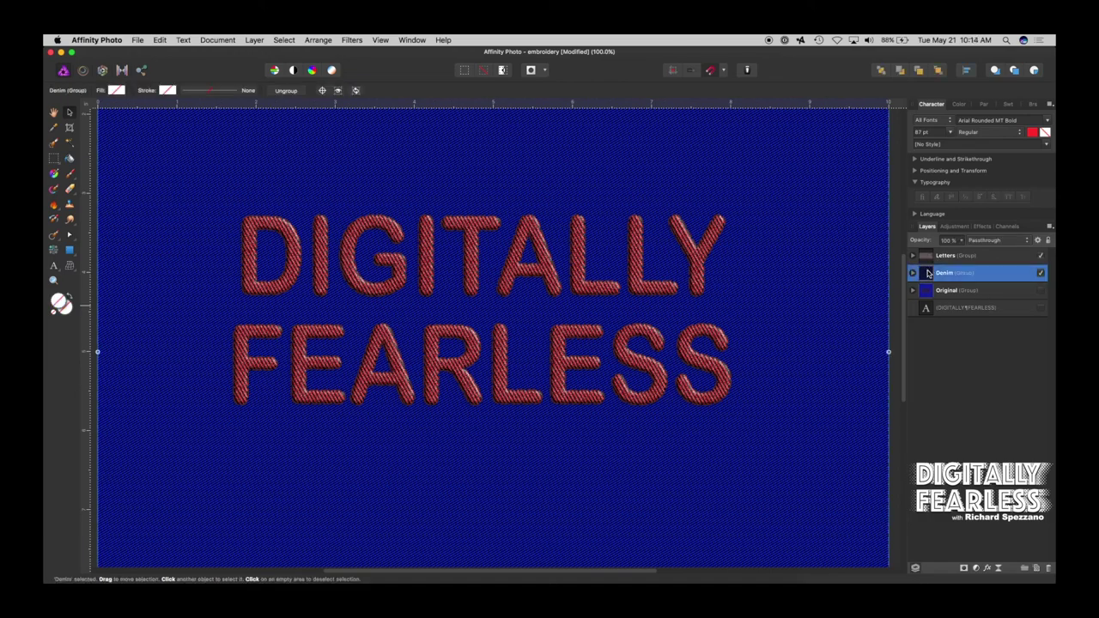
click(69, 251)
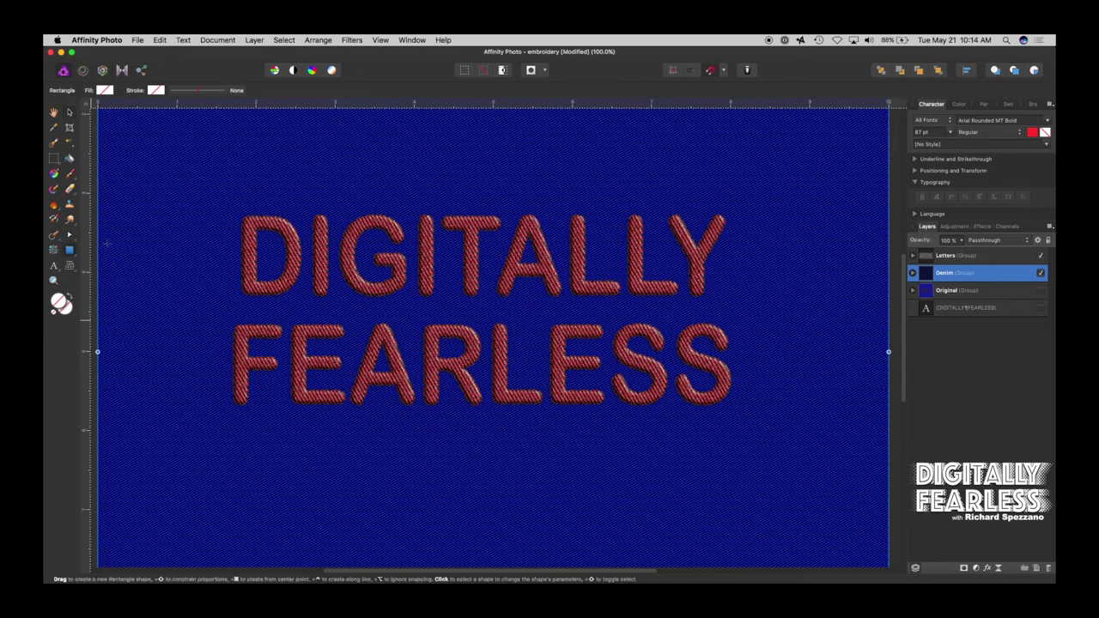
drag(204, 161, 799, 494)
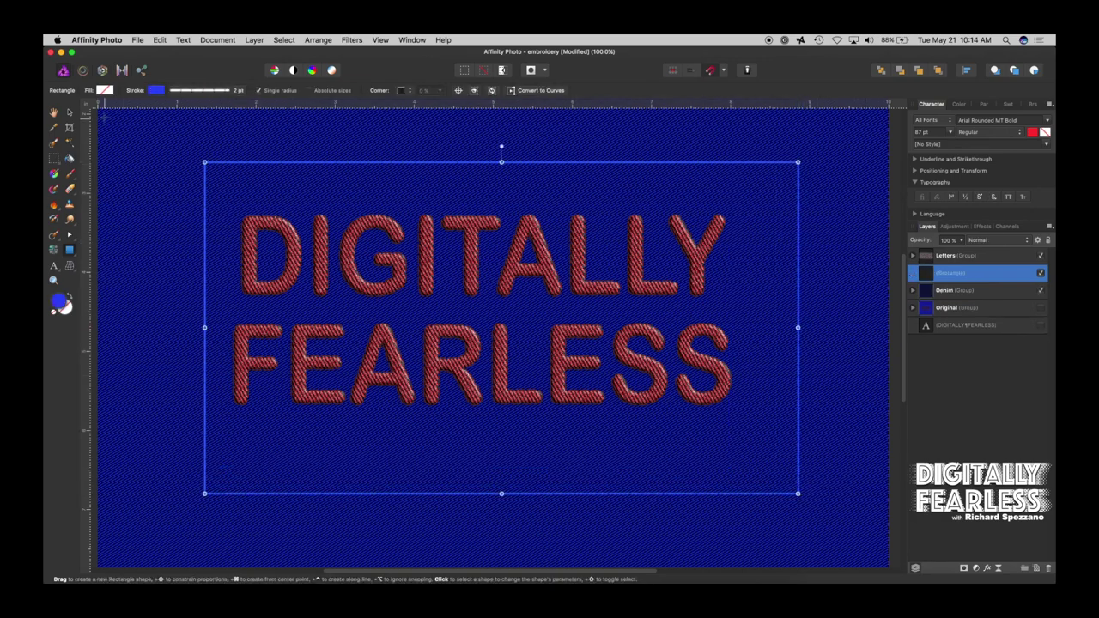
Step: Change the rectangle's stroke colour to the yellow-orange FFB918
click(157, 90)
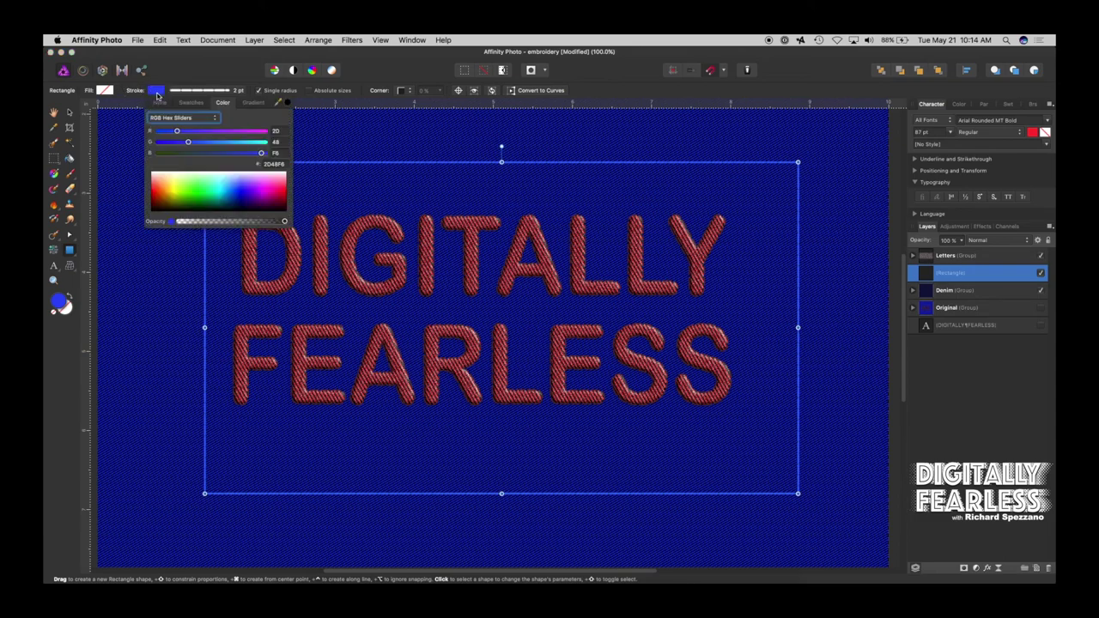
click(161, 199)
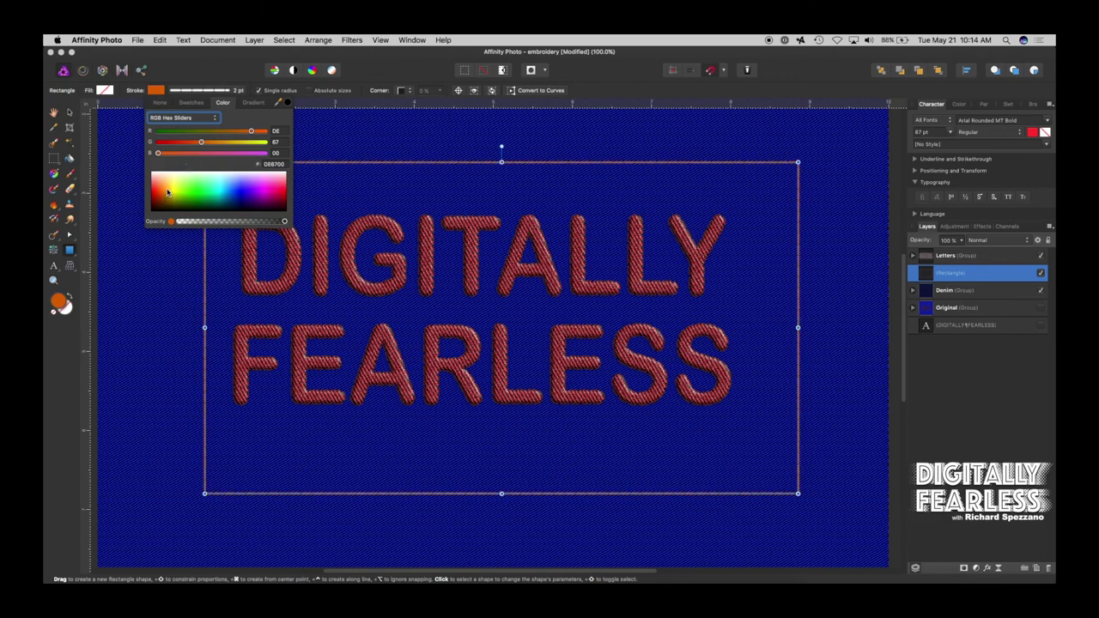
click(168, 193)
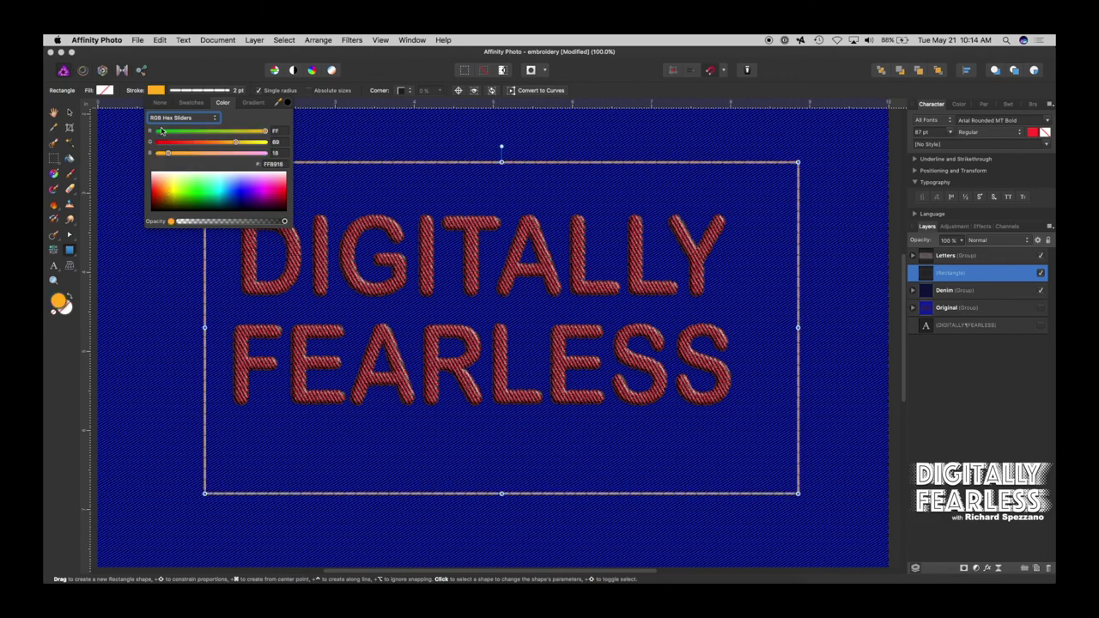
click(157, 89)
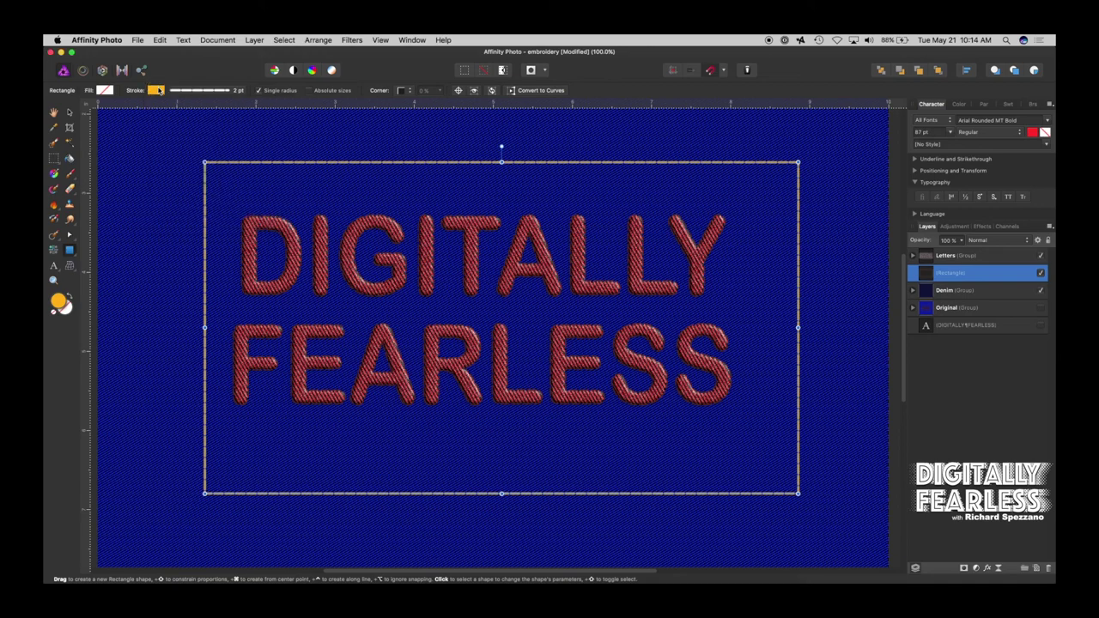
Step: Set the rectangle's dashed stroke pattern to a dash of 2 and a gap of 2
click(219, 91)
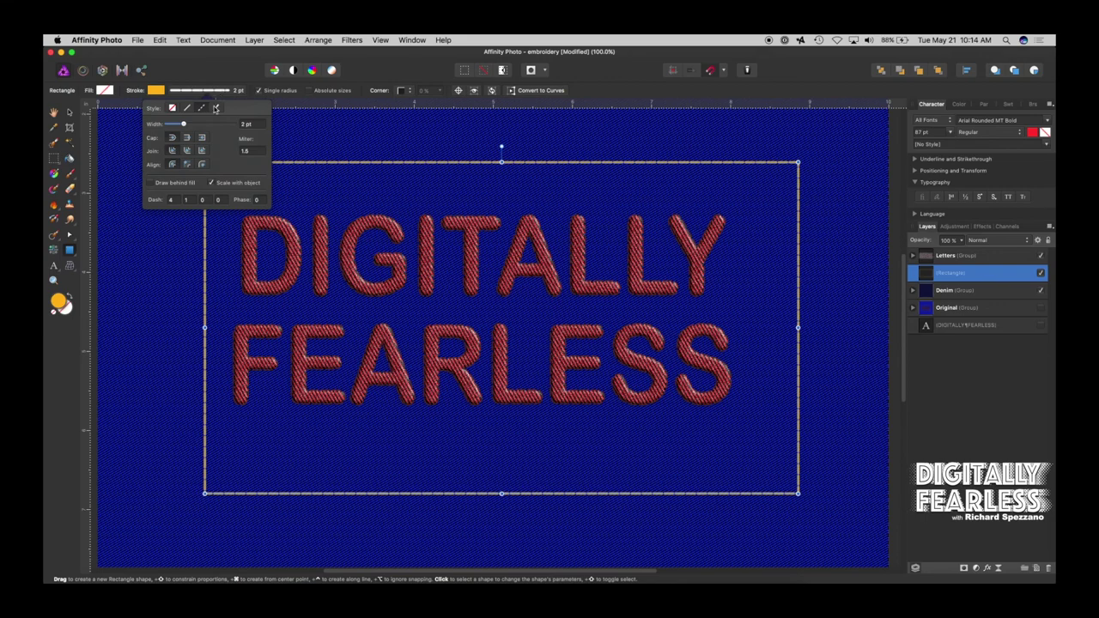
click(175, 200)
text(2)
click(183, 201)
text(2)
click(205, 200)
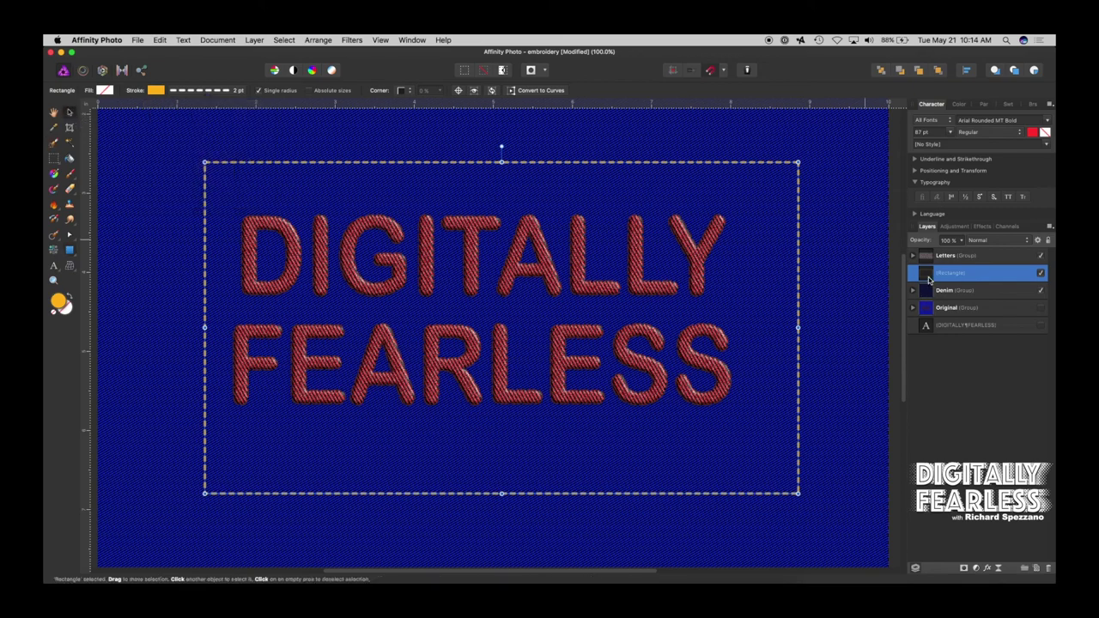
Step: Duplicate the dashed rectangle and enlarge the copy slightly outward from its centre in height and width to form a double stitch border
key(super+j)
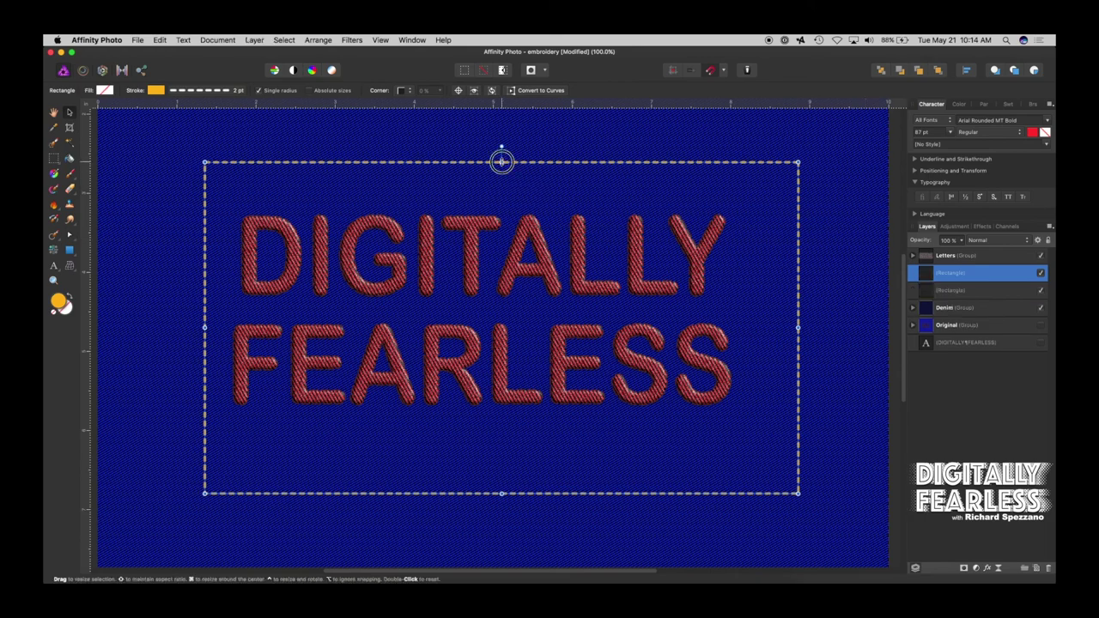
drag(501, 161, 504, 147)
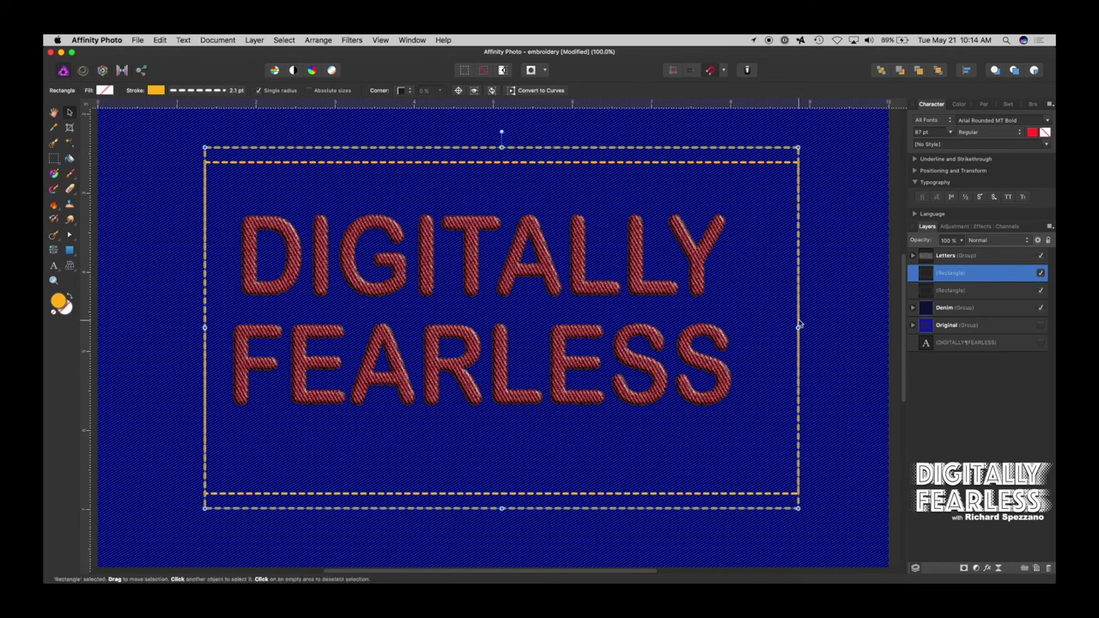
drag(799, 327, 808, 330)
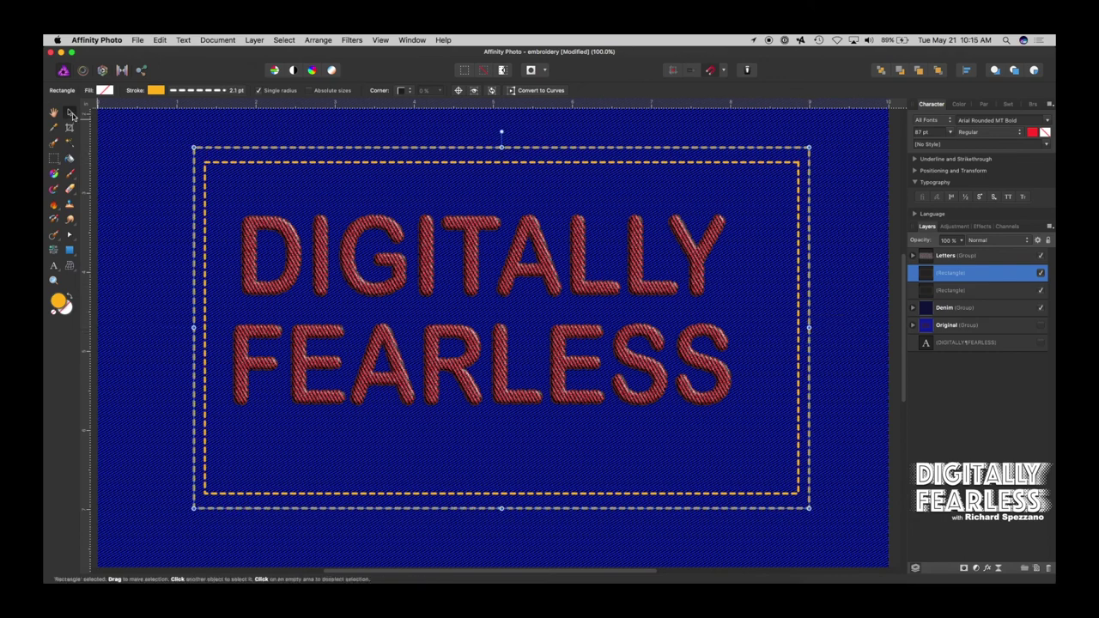
click(975, 416)
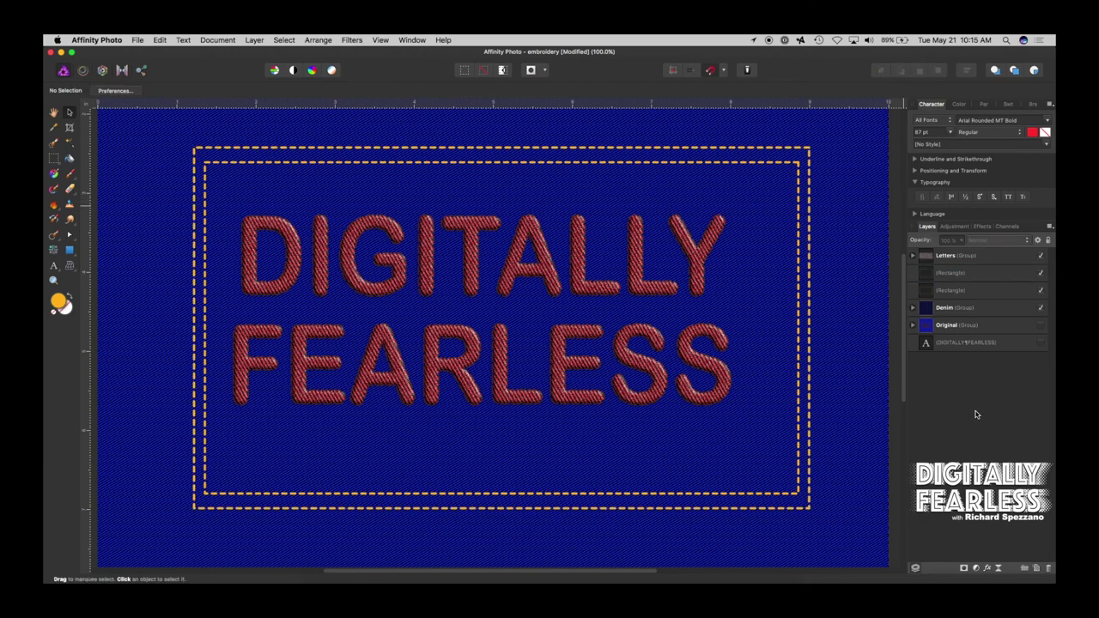